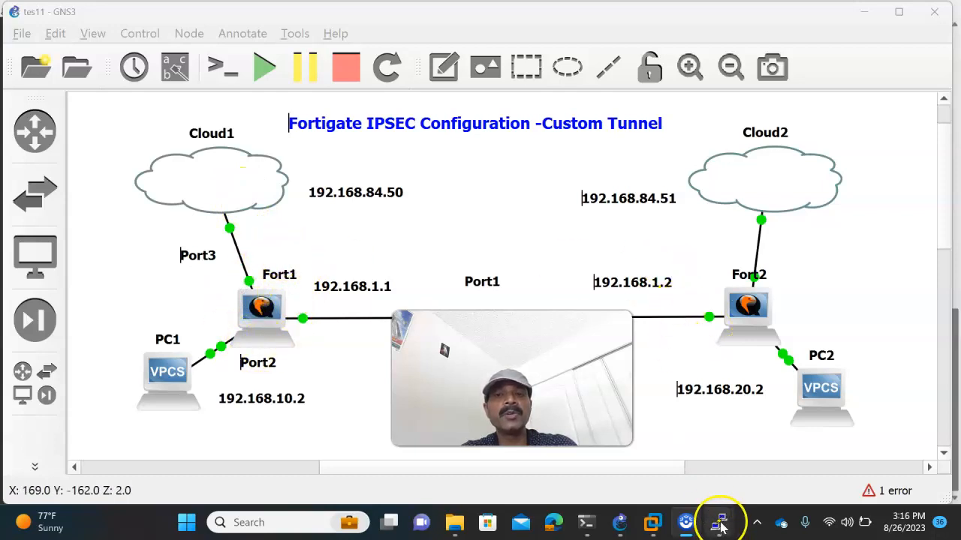
- Show port3's configuration on Fort1 and highlight its IP and allowaccess lines
mouse_move(719, 526)
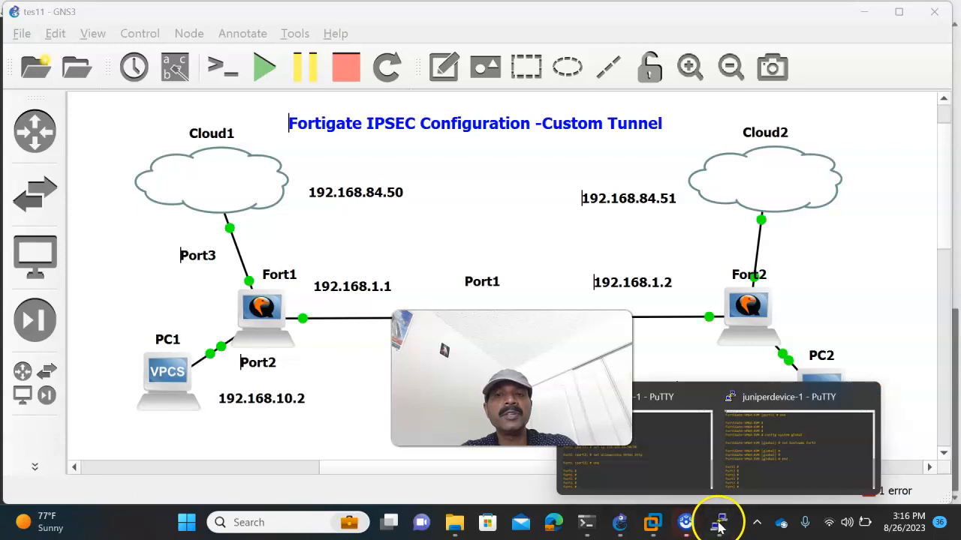
click(607, 480)
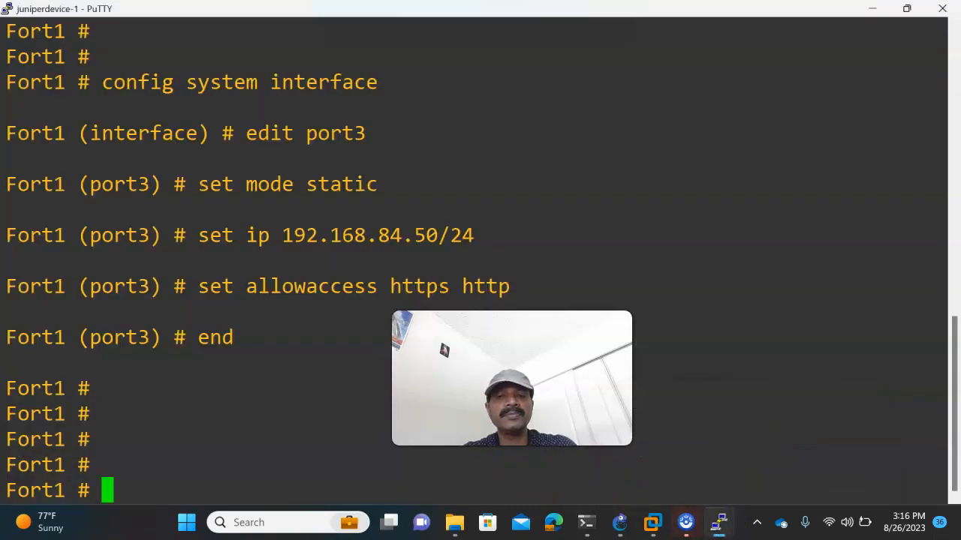
key(Return)
key(Return)
key(Return)
key(Return)
text(show system inter)
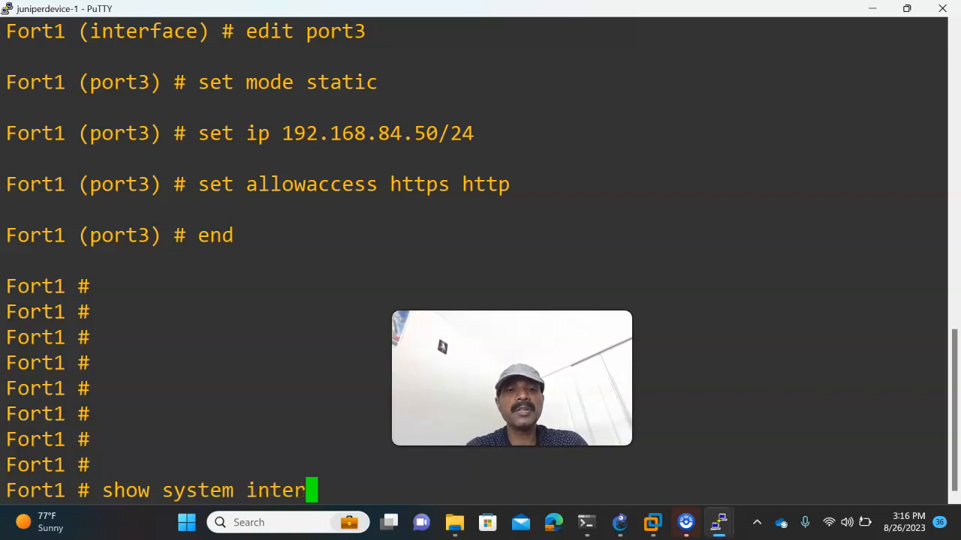
text(face port3)
key(Return)
key(Return)
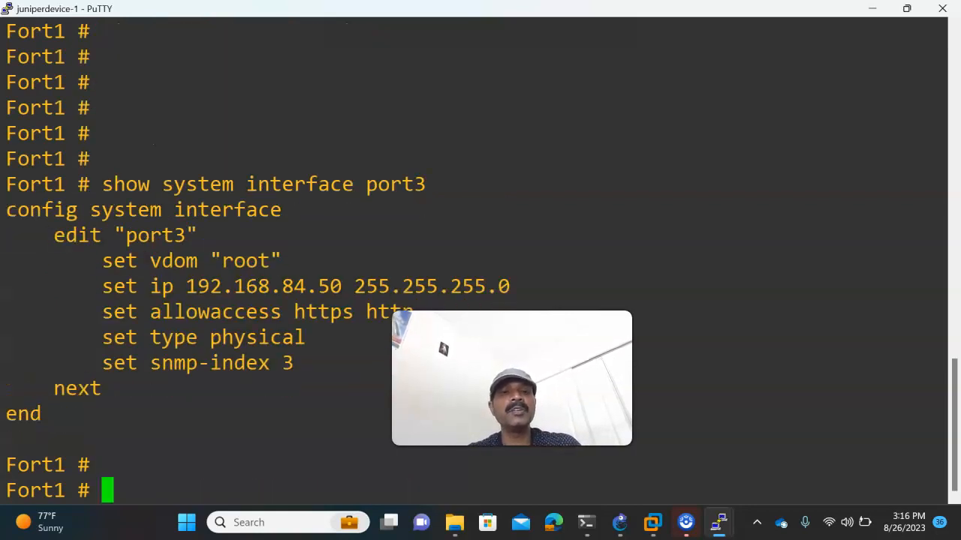
key(Return)
click(619, 523)
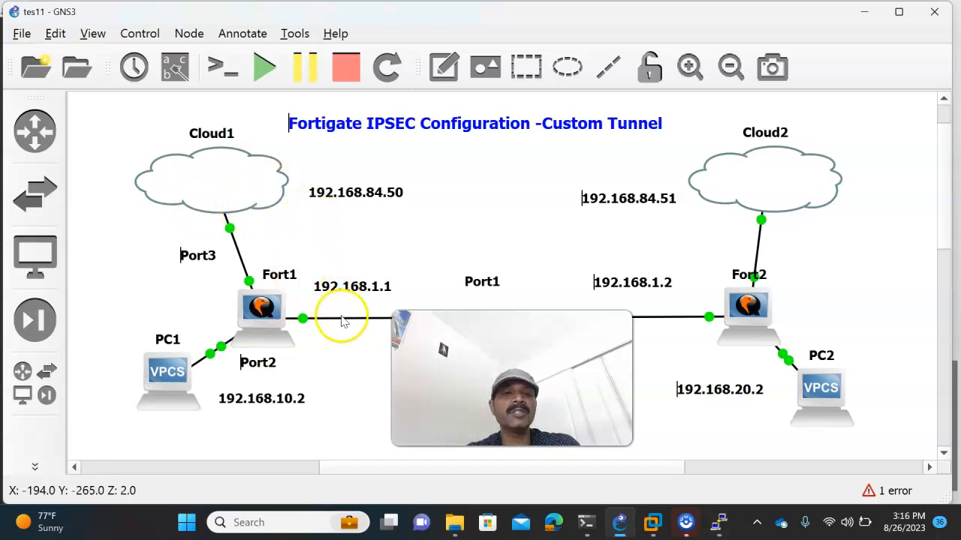
key(alt+Tab)
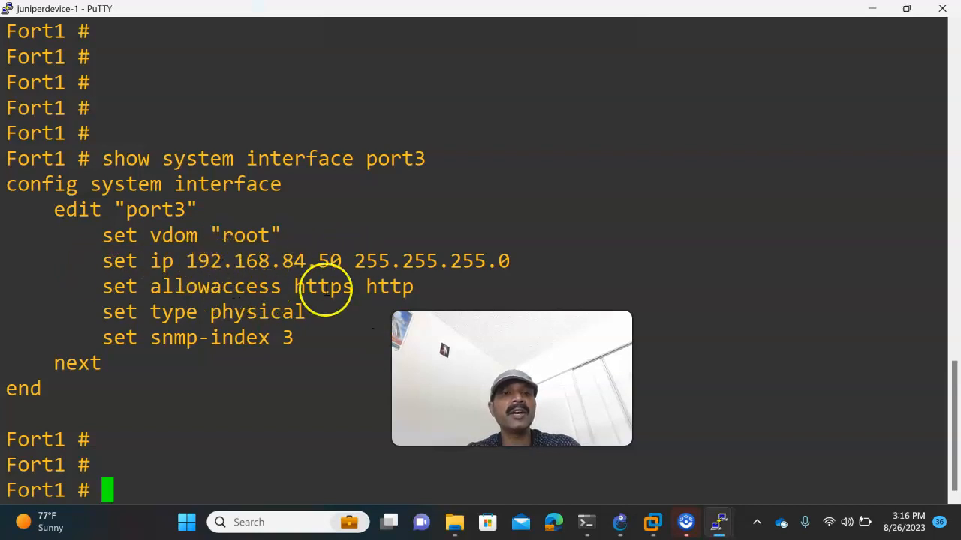
drag(417, 286, 112, 261)
- Show port3 on Fort2, confirming 192.168.84.51 with HTTPS and HTTP access
mouse_move(721, 529)
click(728, 456)
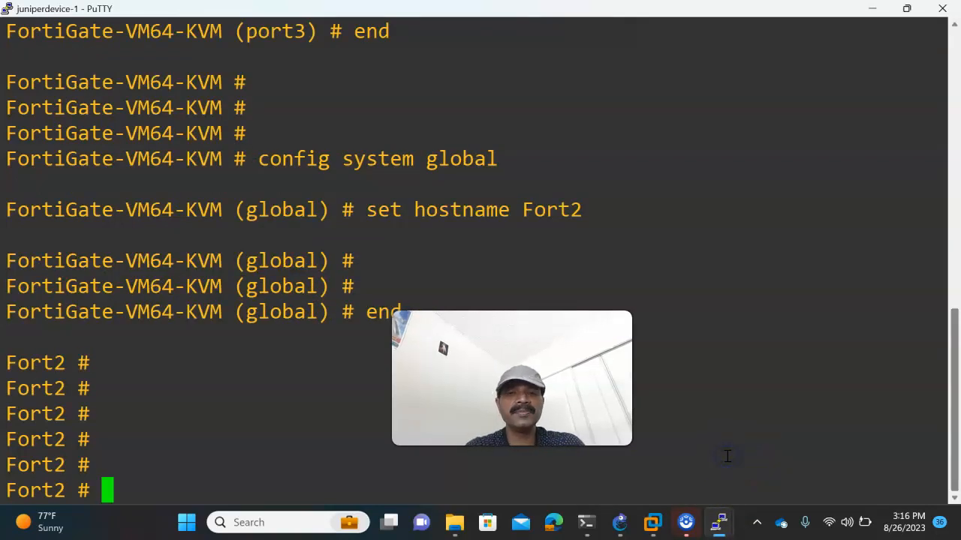
text(show s)
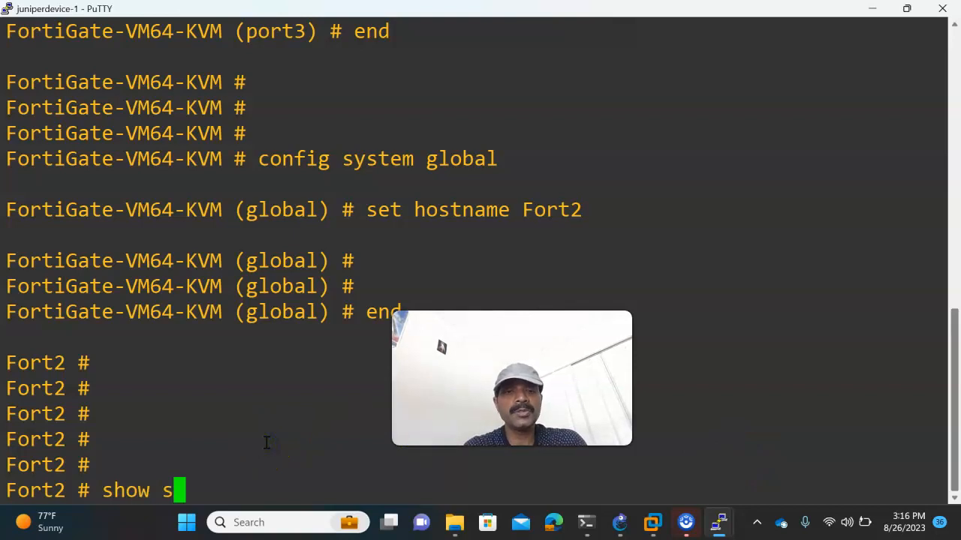
text(ystem interface port)
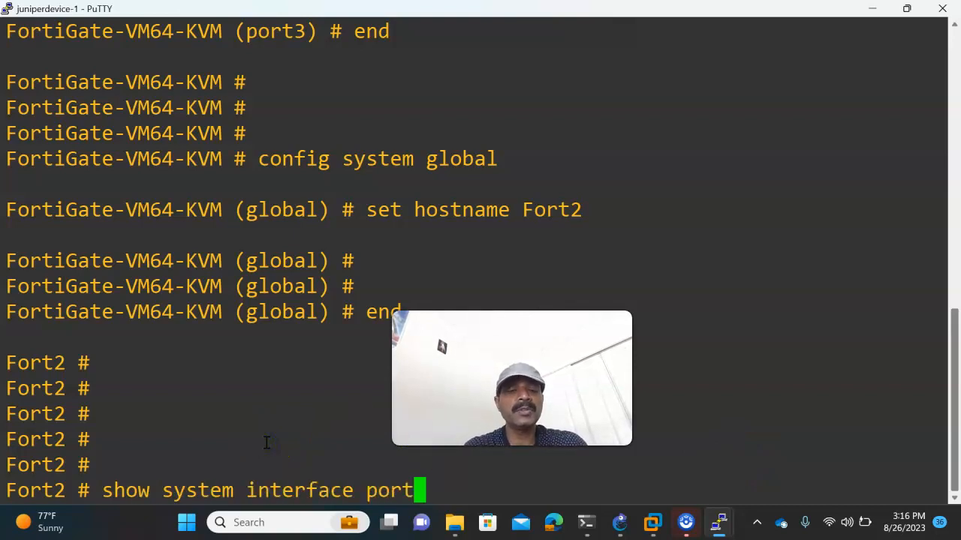
text(3)
key(Return)
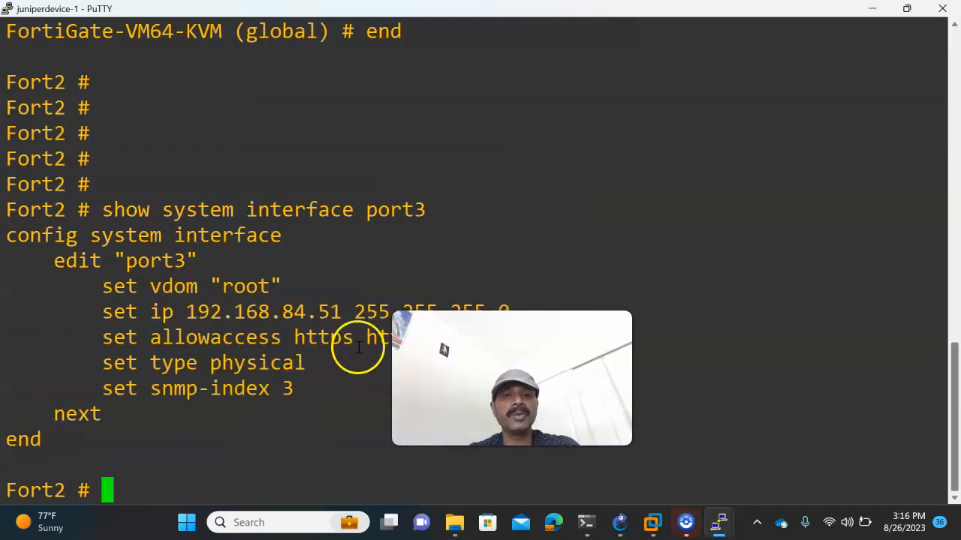
drag(512, 378, 555, 211)
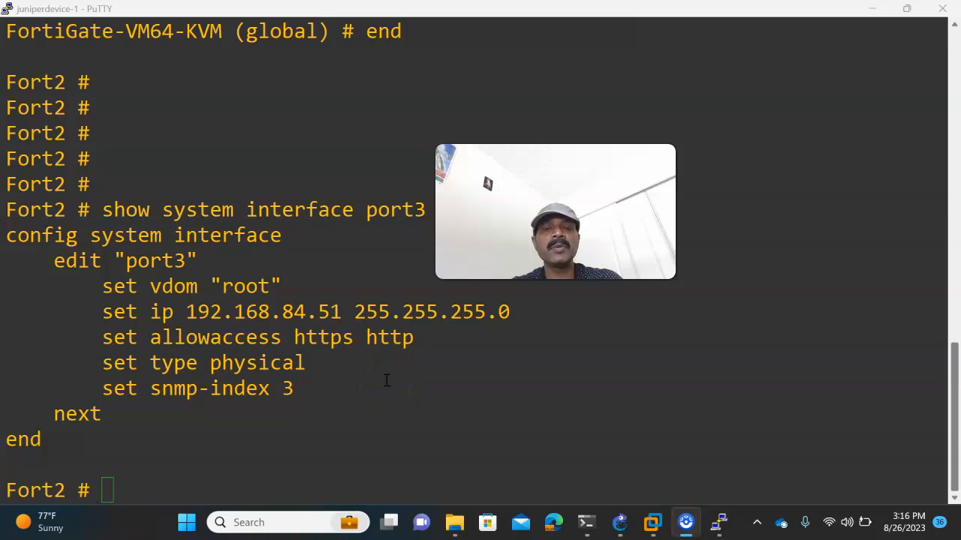
- Launch Chrome and open 192.168.84.50 and 192.168.84.51 in two tabs
click(187, 522)
text(ch)
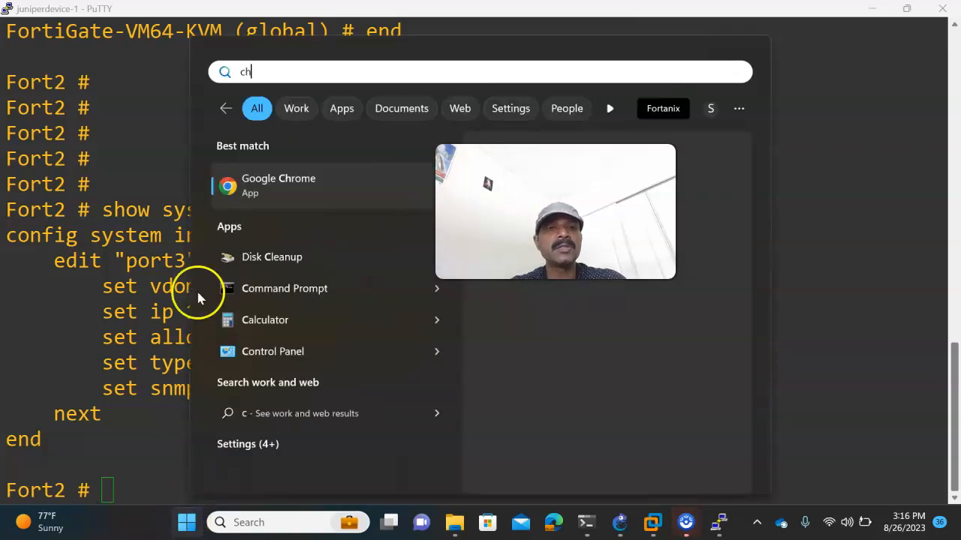
click(276, 184)
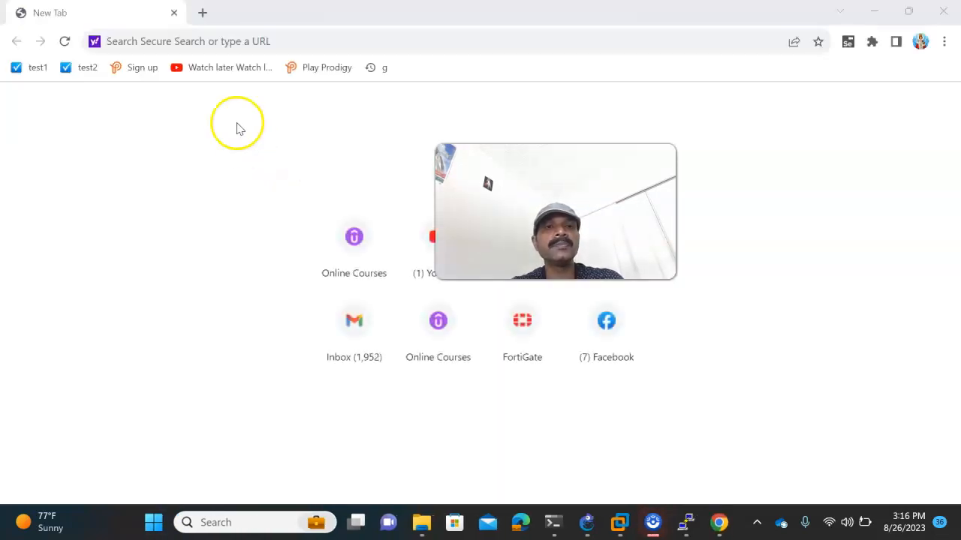
click(199, 45)
text(192.1)
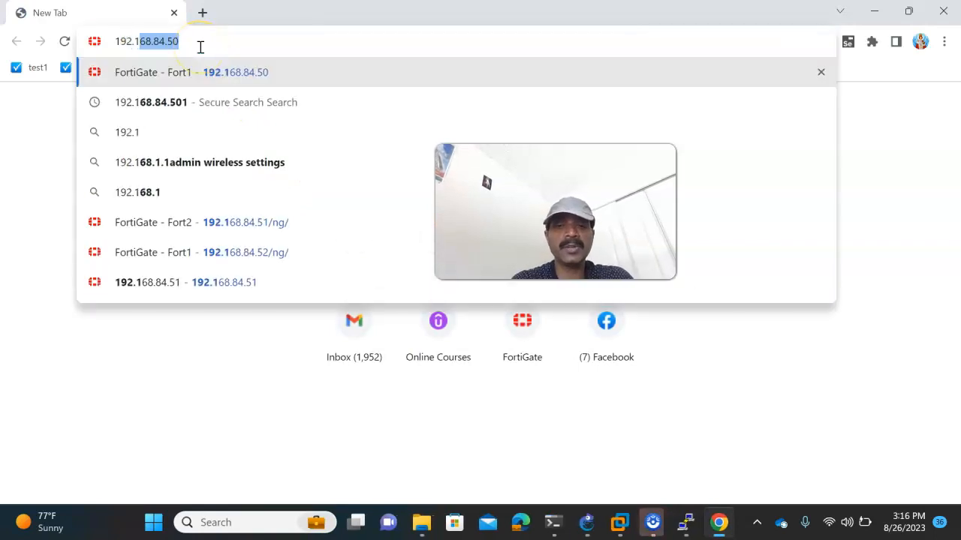
text(68)
key(Return)
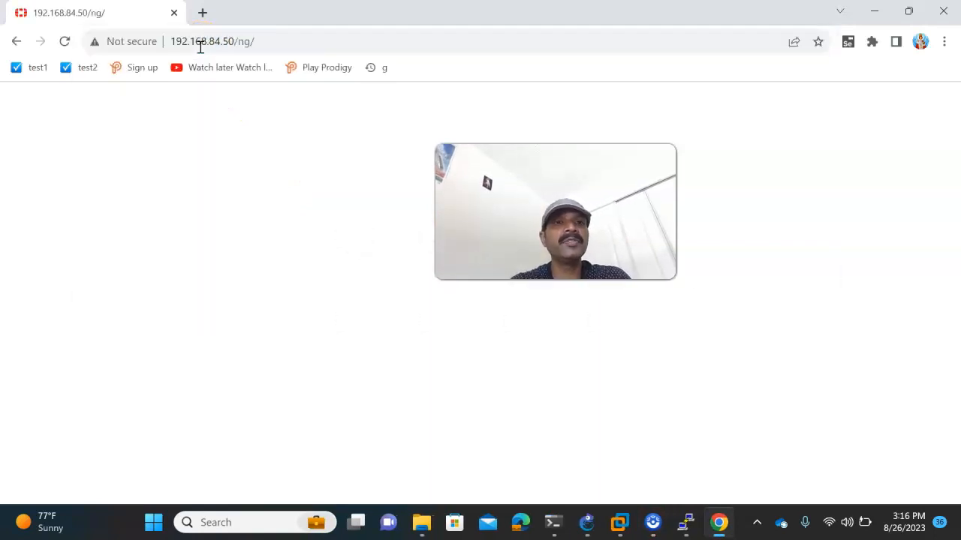
click(202, 13)
text(192.168)
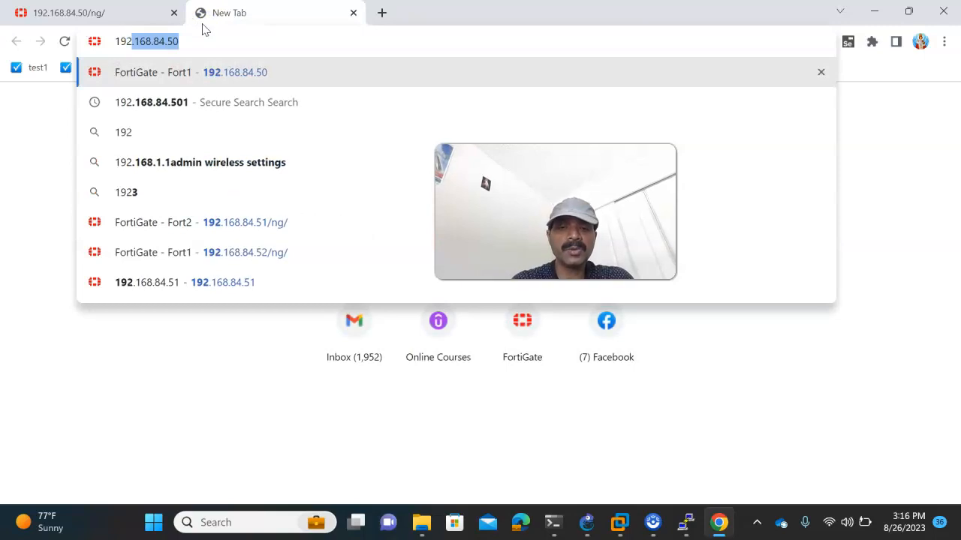
text(.84.51)
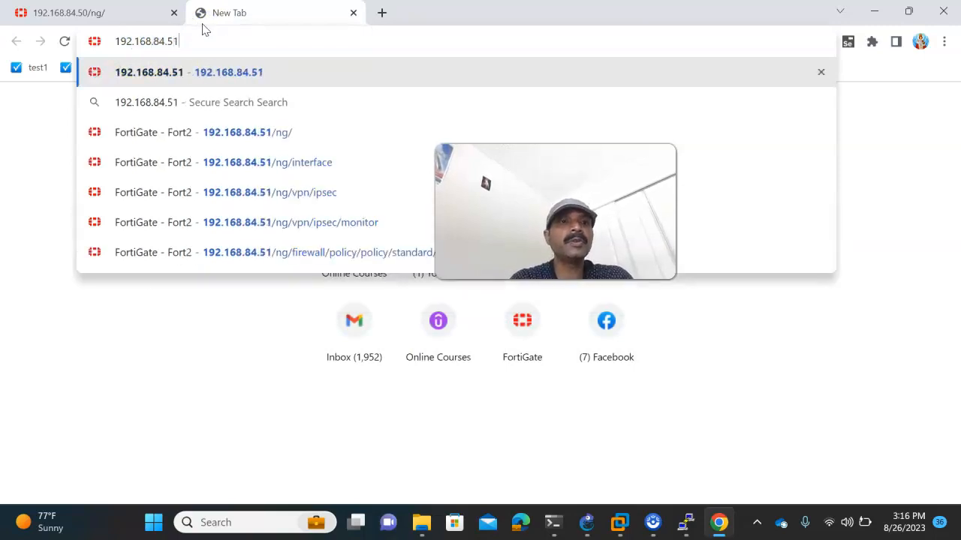
key(Return)
- Sign in to the Fort1 and Fort2 web interfaces with the admin account
click(104, 15)
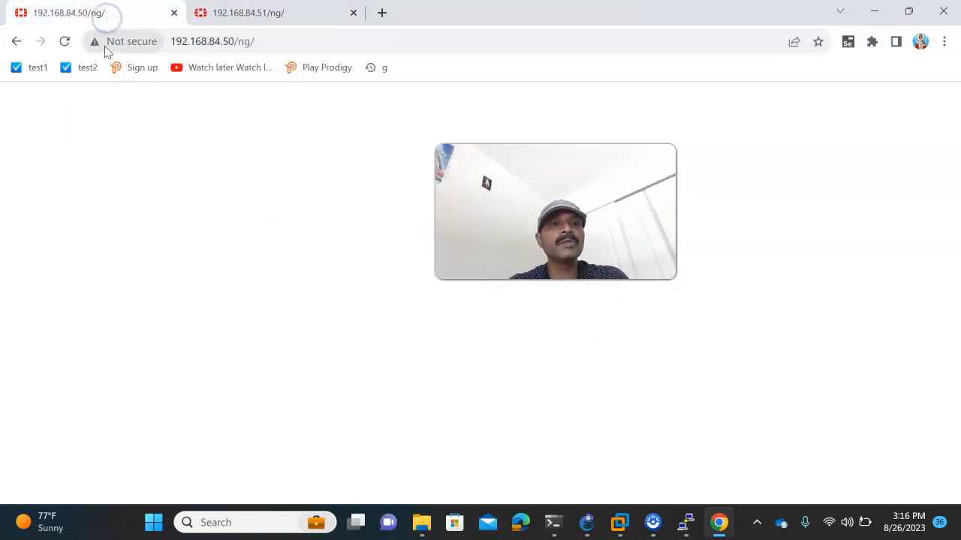
click(415, 276)
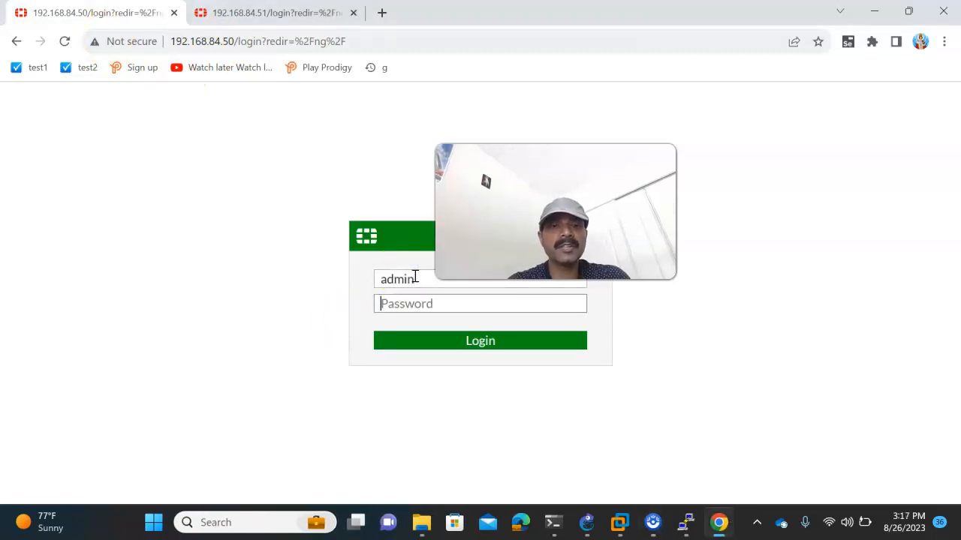
key(Return)
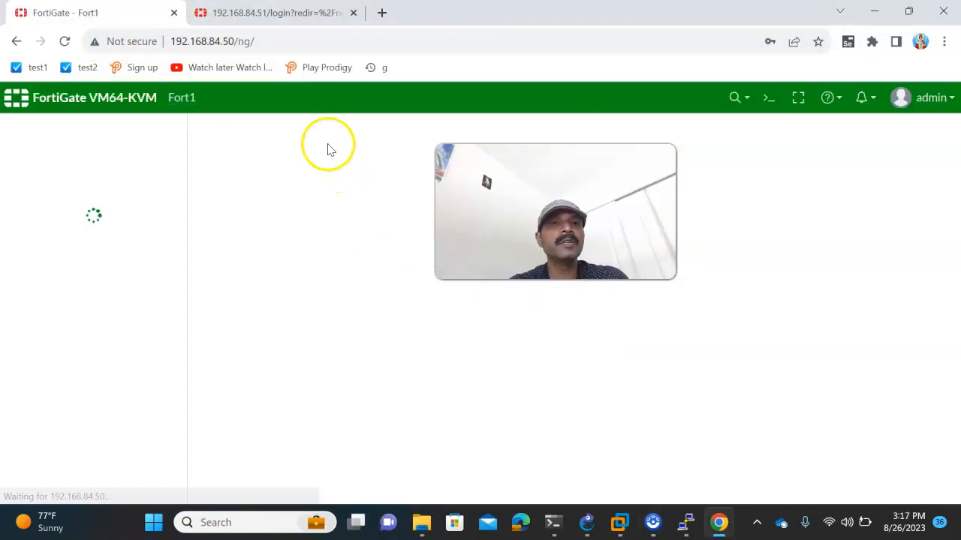
click(259, 13)
text(admin)
key(Tab)
key(Return)
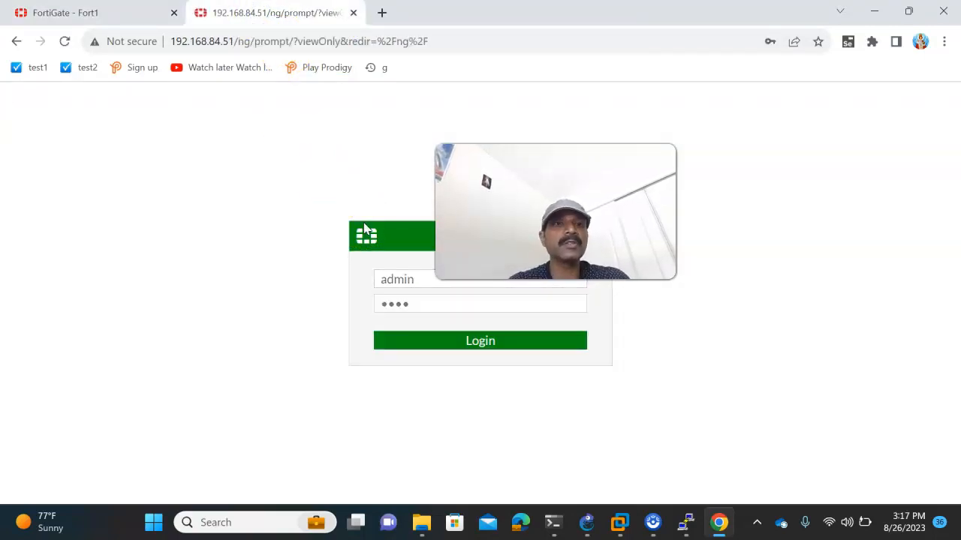
click(127, 7)
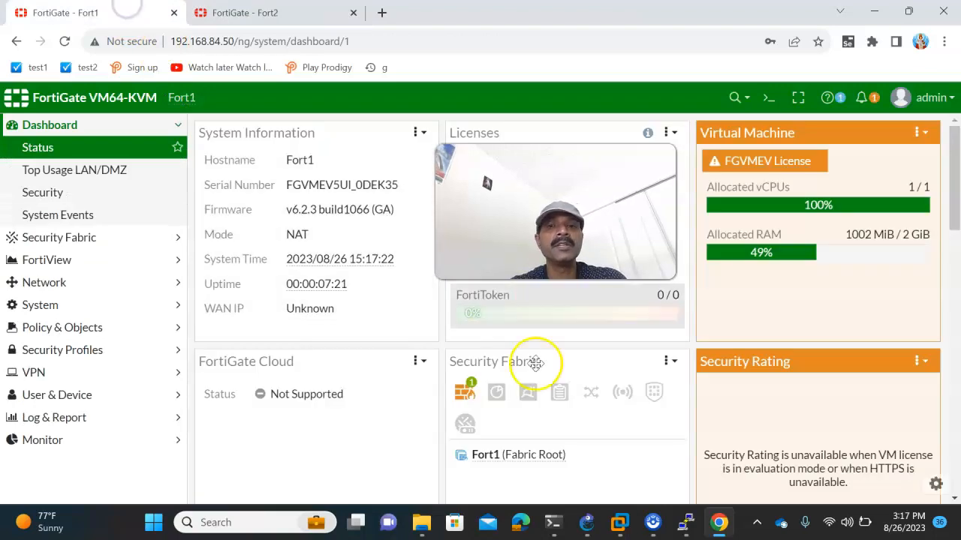
click(588, 522)
- After reviewing the GNS3 topology, return to the Fort1 dashboard running firmware v6.2.3
drag(523, 241, 690, 185)
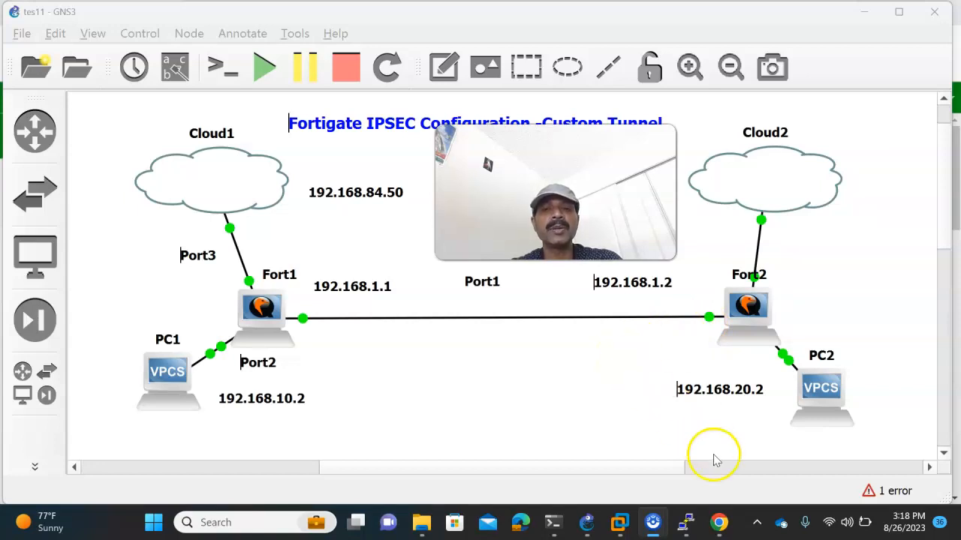
click(718, 522)
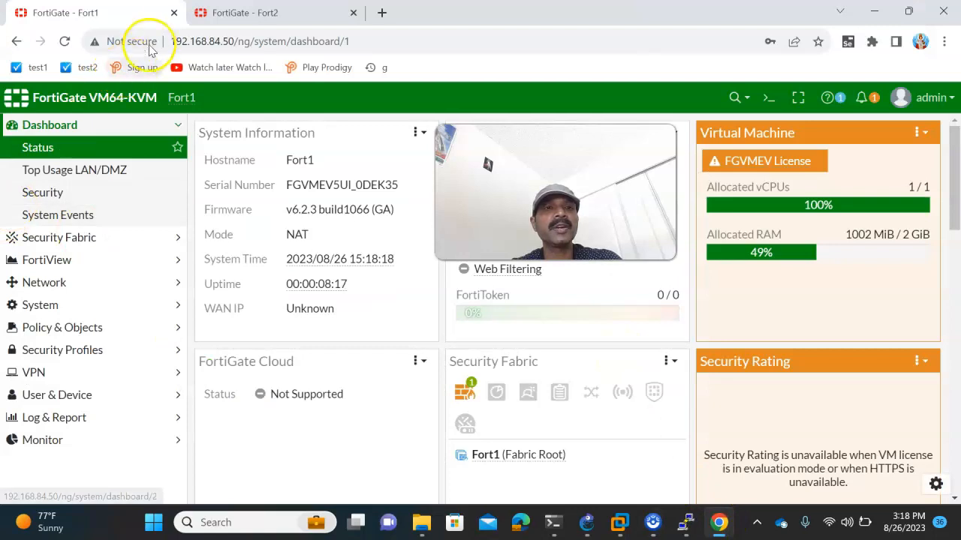
- Set Fort1's port1 to WAN role, alias wan_port, manual IP 192.168.1.1/24, and save
click(38, 283)
click(47, 219)
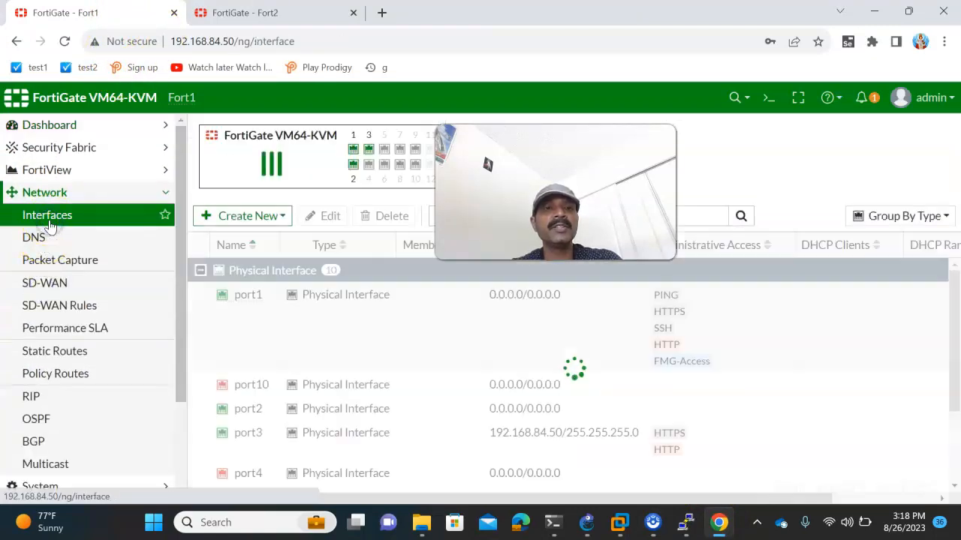
double_click(244, 299)
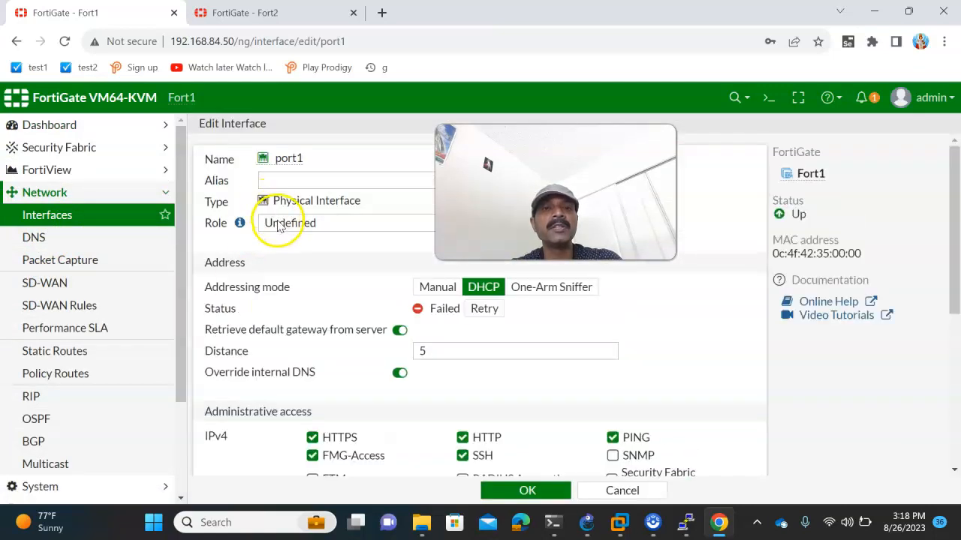
click(279, 225)
click(278, 251)
click(360, 184)
text(wan_port)
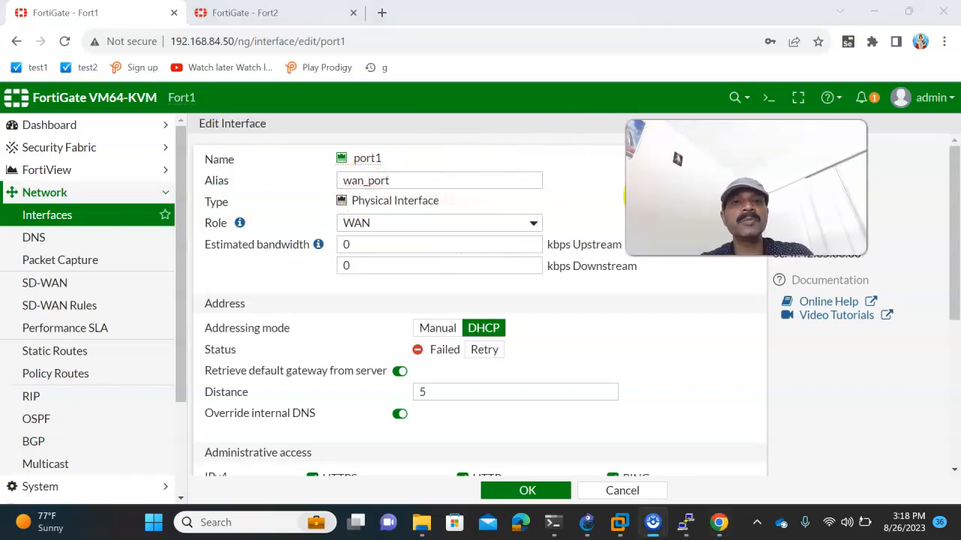
click(426, 326)
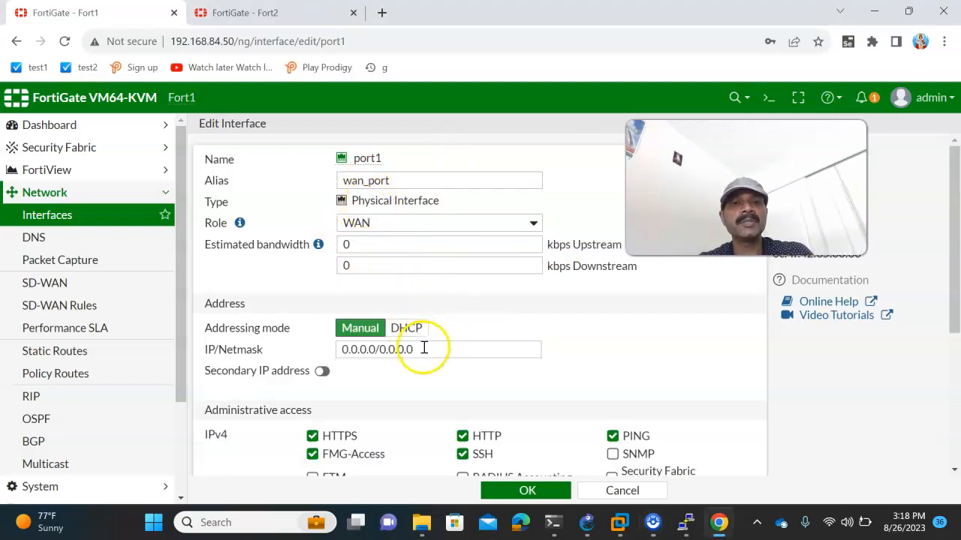
double_click(424, 348)
text(192.16)
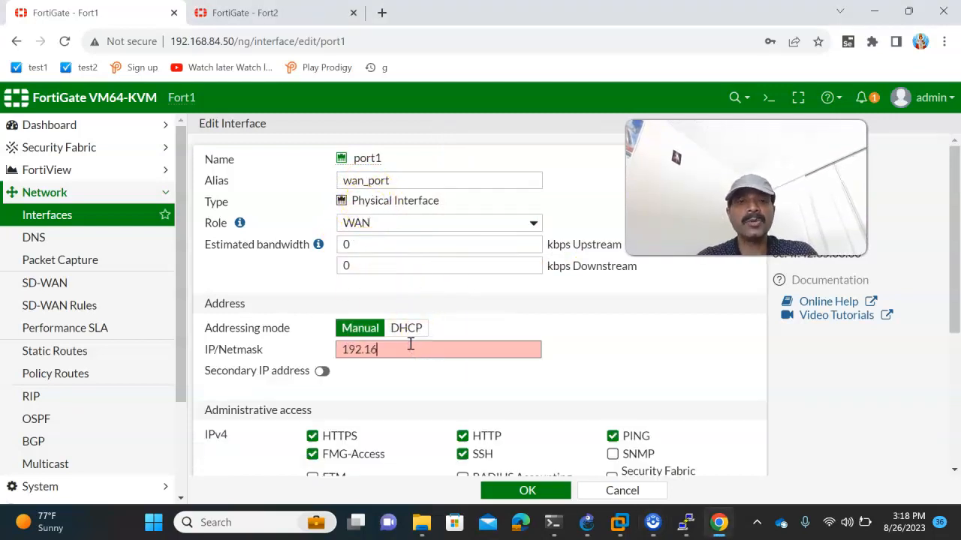
text(8.1.1/2)
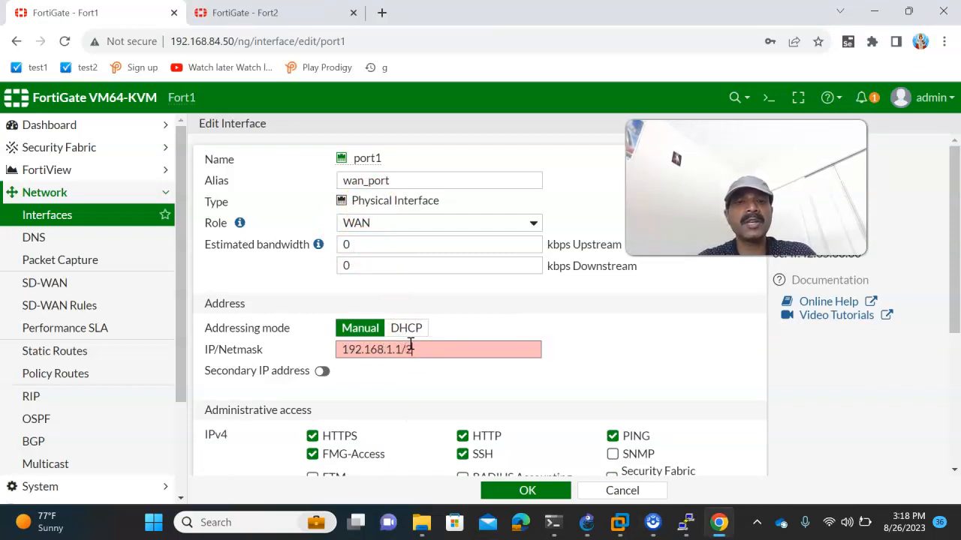
text(4)
click(534, 494)
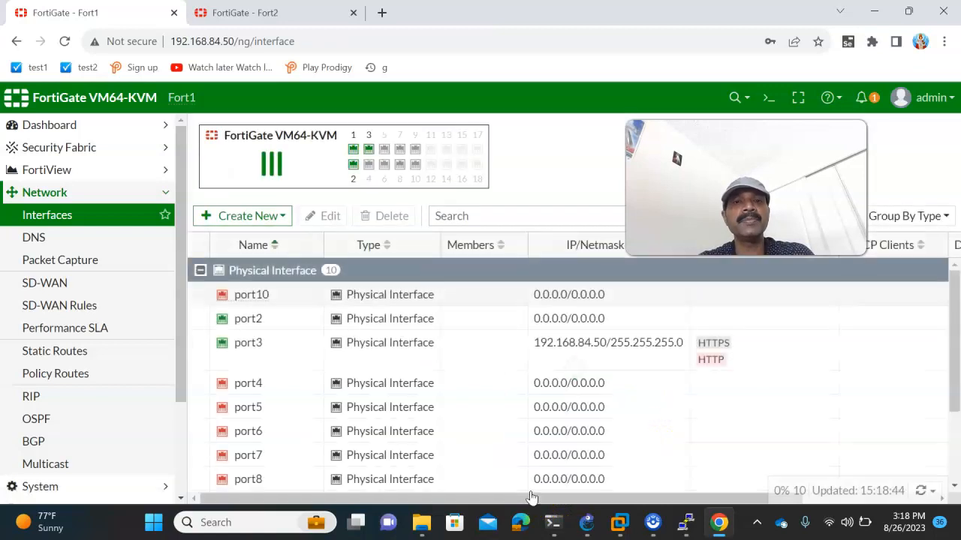
- Set Fort1's port2 to LAN role, alias lan_port, 192.168.10.1/24 with PING allowed
double_click(250, 321)
click(587, 522)
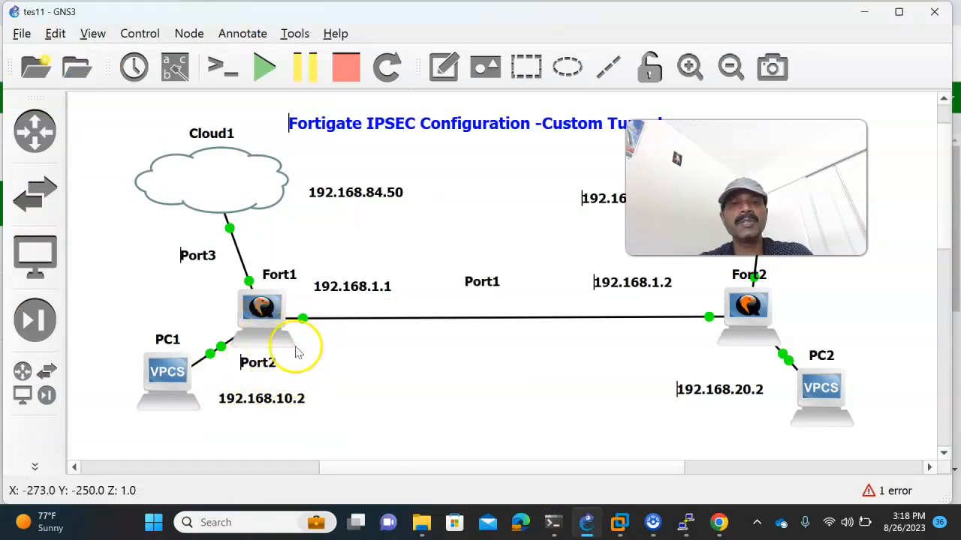
key(alt+Tab)
click(302, 229)
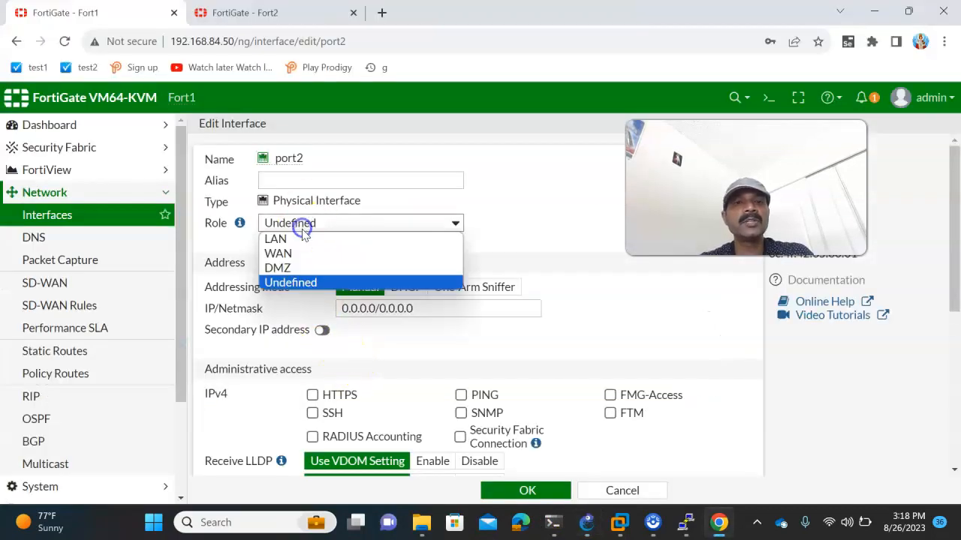
click(298, 239)
click(304, 182)
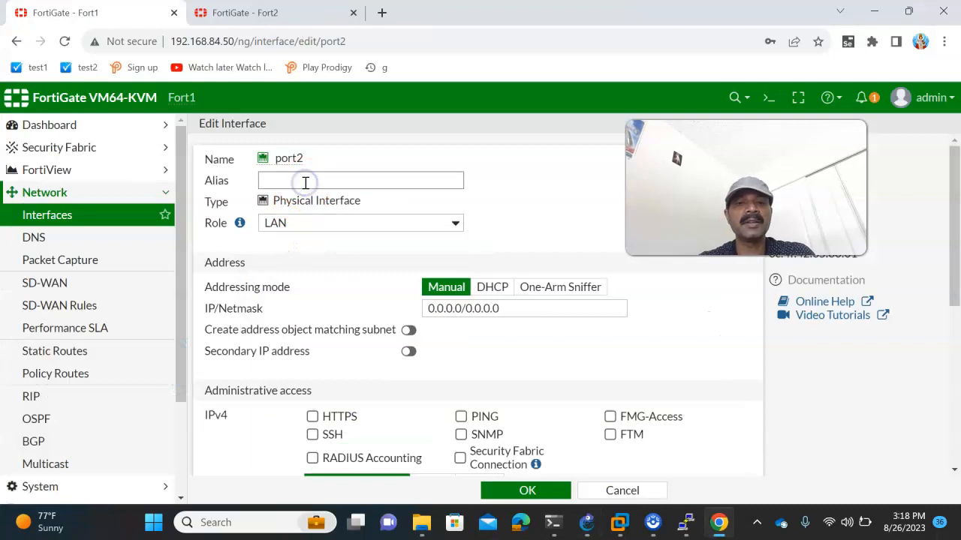
text(lan_port)
drag(510, 308, 375, 317)
text(192.168.10)
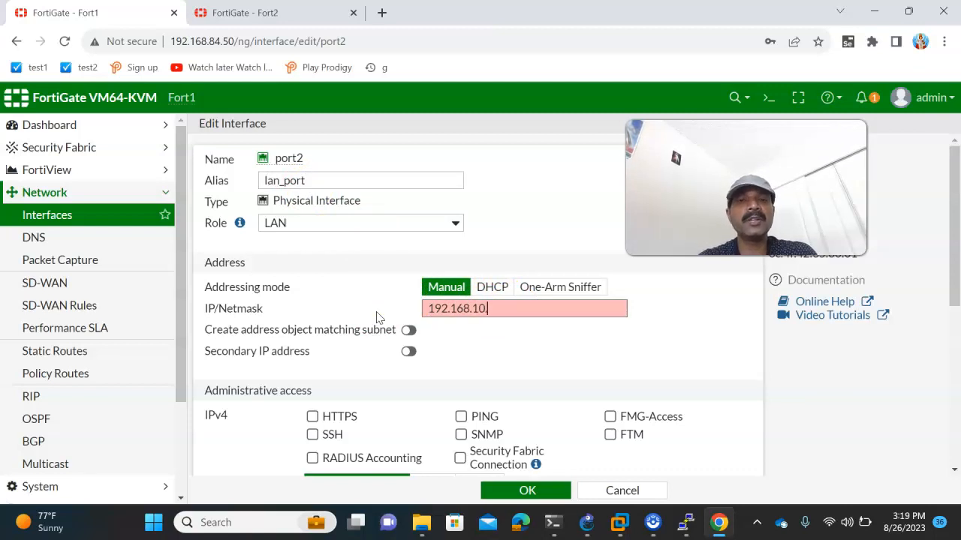
text(.1/24)
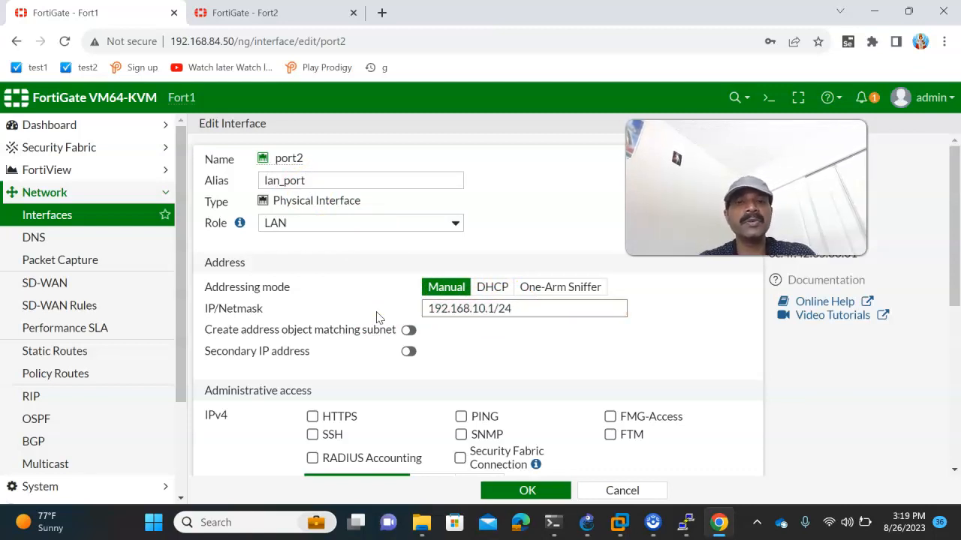
click(460, 416)
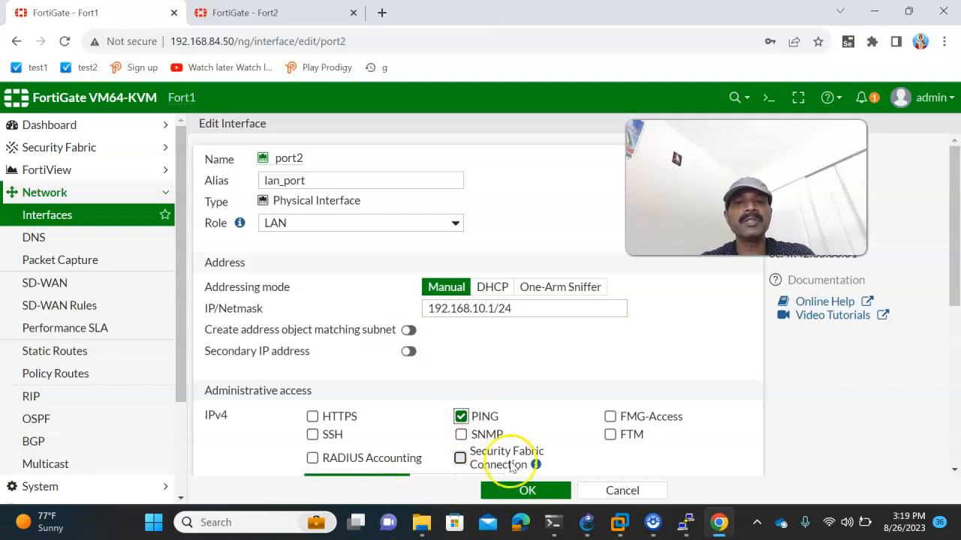
click(504, 489)
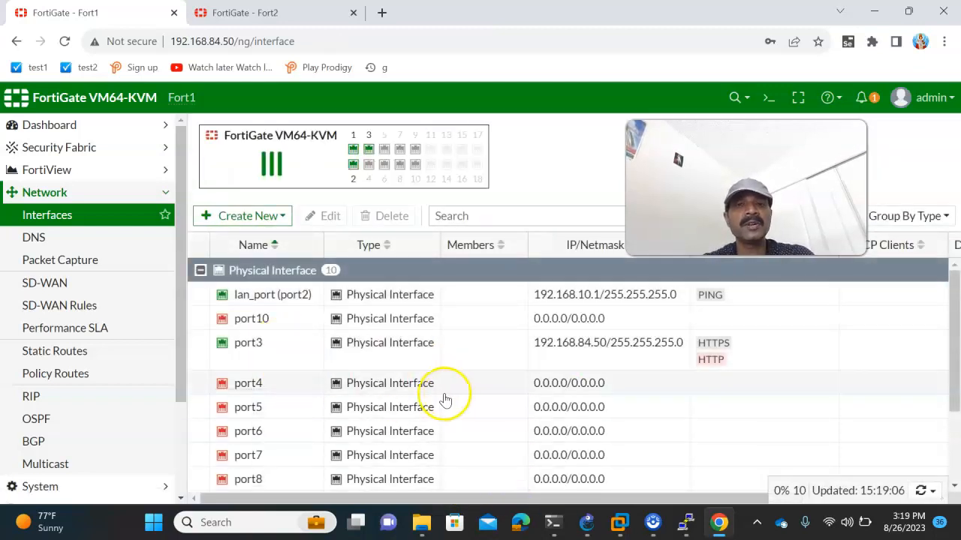
scroll(337, 397, down, 3)
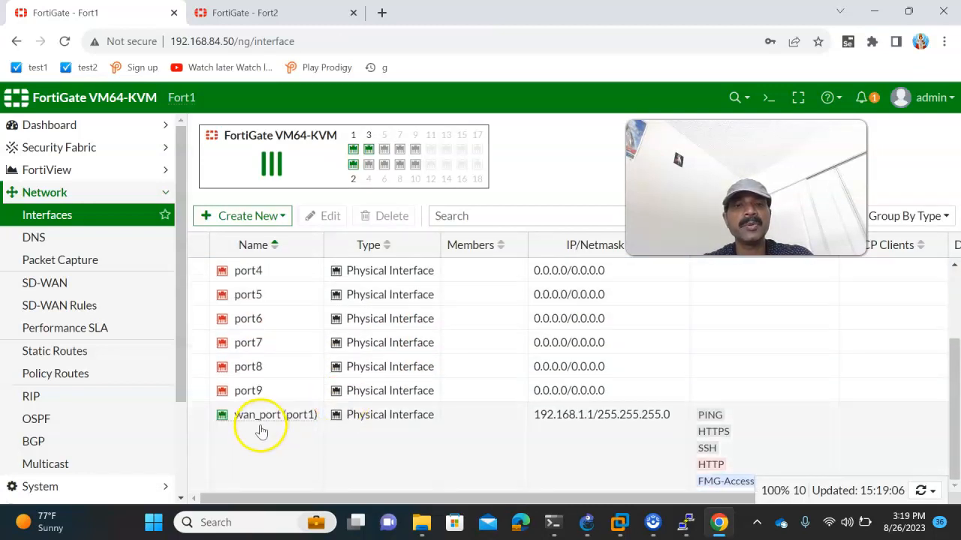
scroll(272, 426, up, 3)
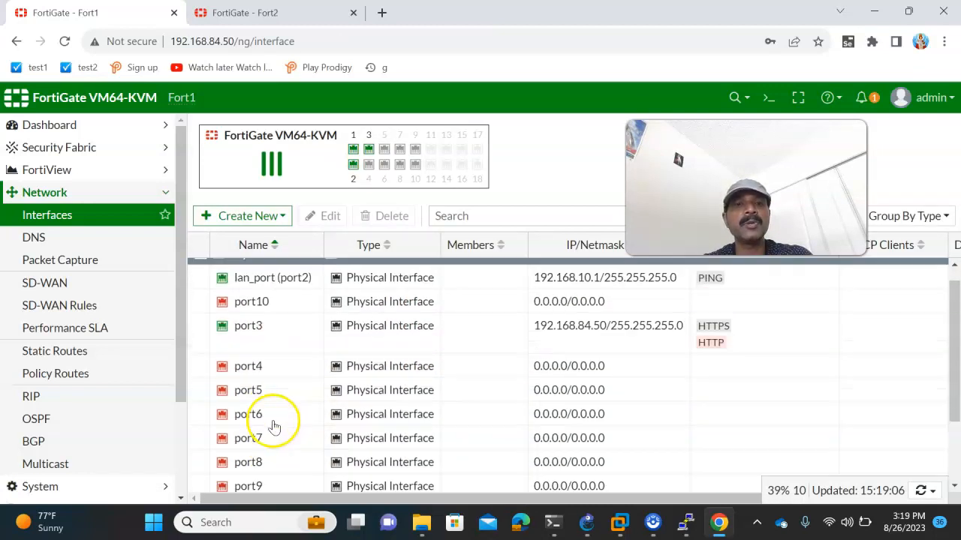
mouse_move(272, 298)
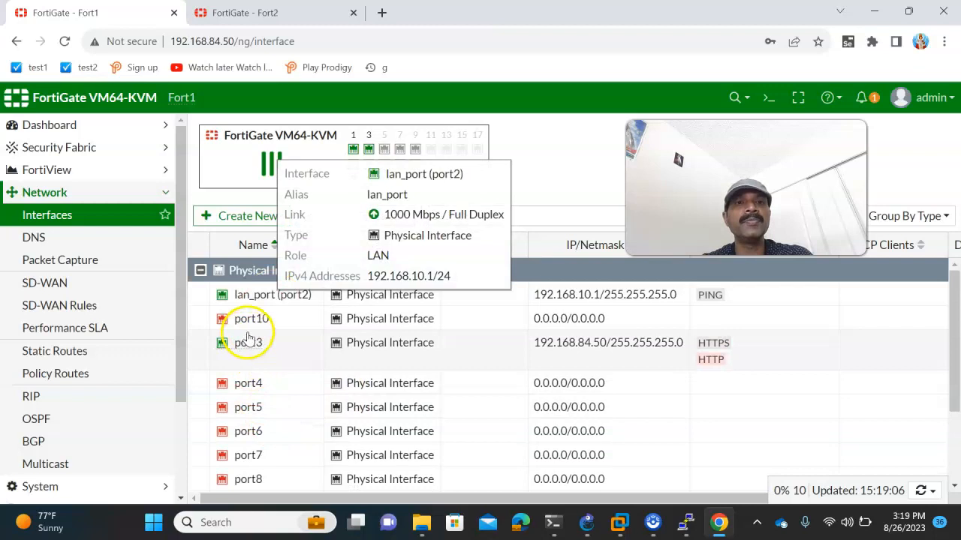
- Switch to the Fort2 tab and open its Network > Interfaces list
click(216, 18)
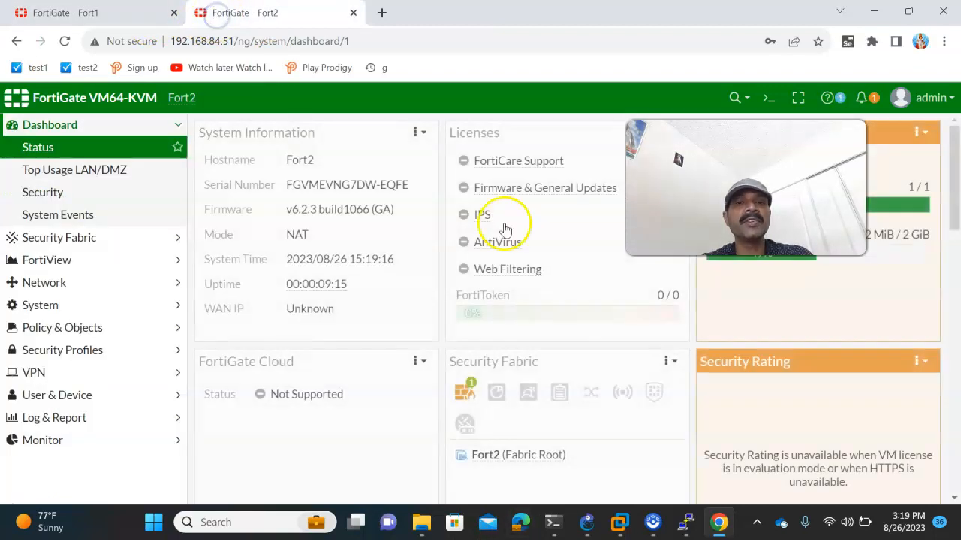
click(587, 523)
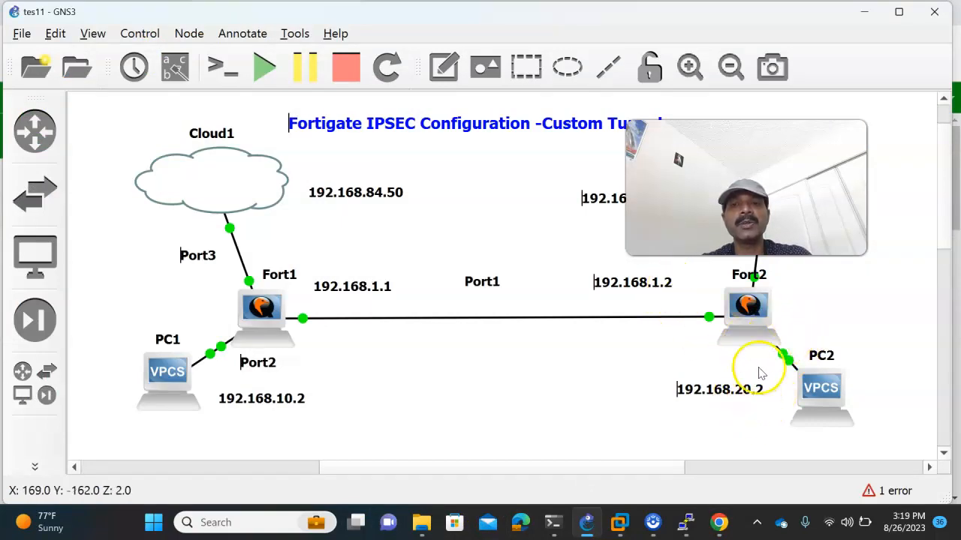
click(719, 522)
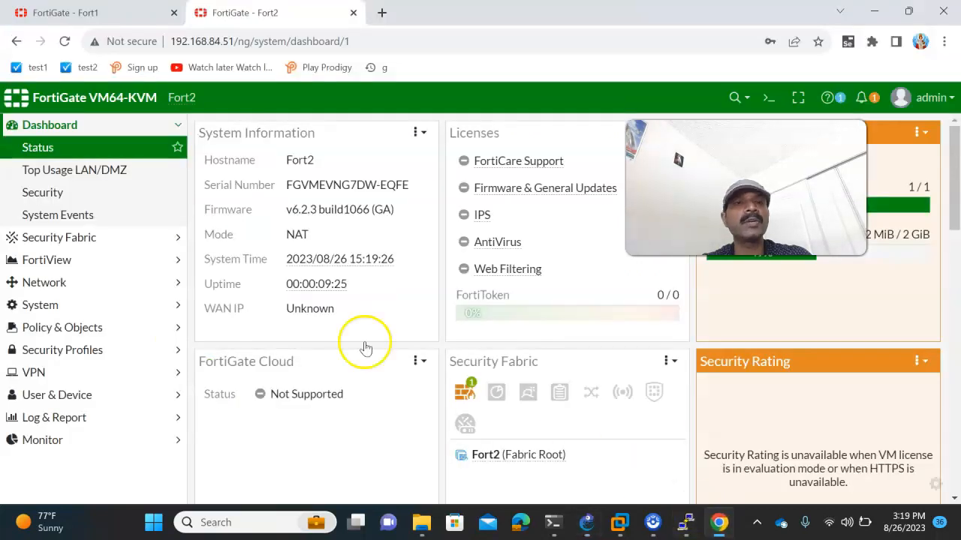
click(37, 281)
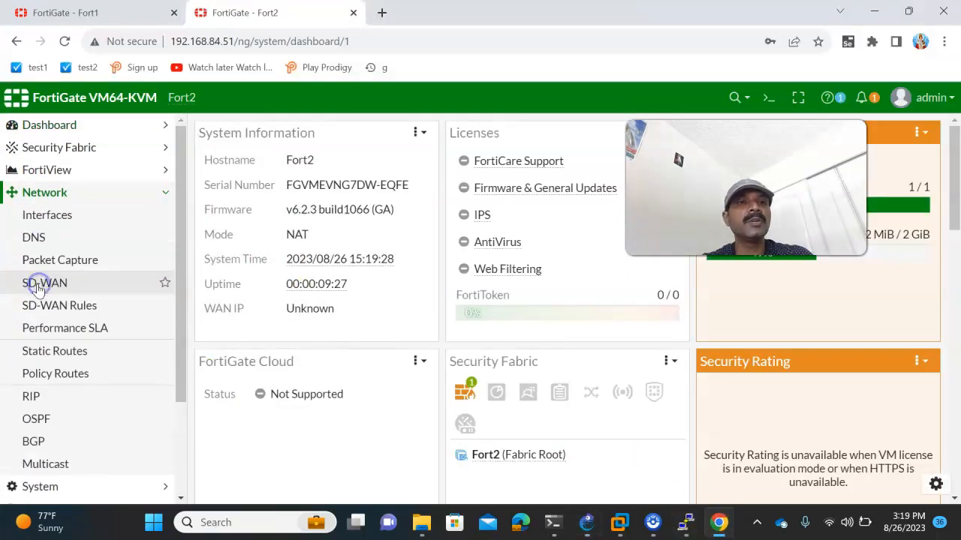
click(51, 220)
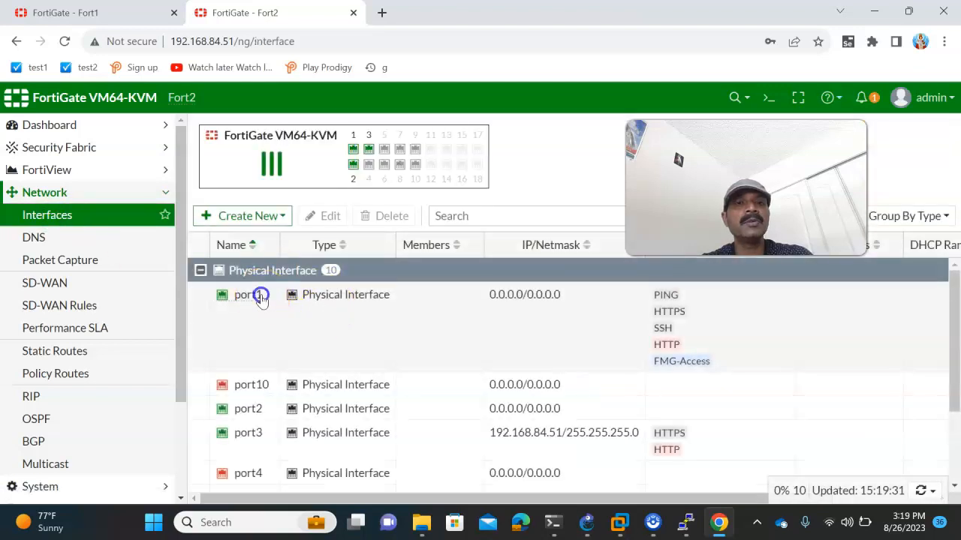
- Set Fort2's port1 to WAN role, alias wan_port, manual IP 192.168.1.2/24, and save
double_click(261, 298)
click(279, 225)
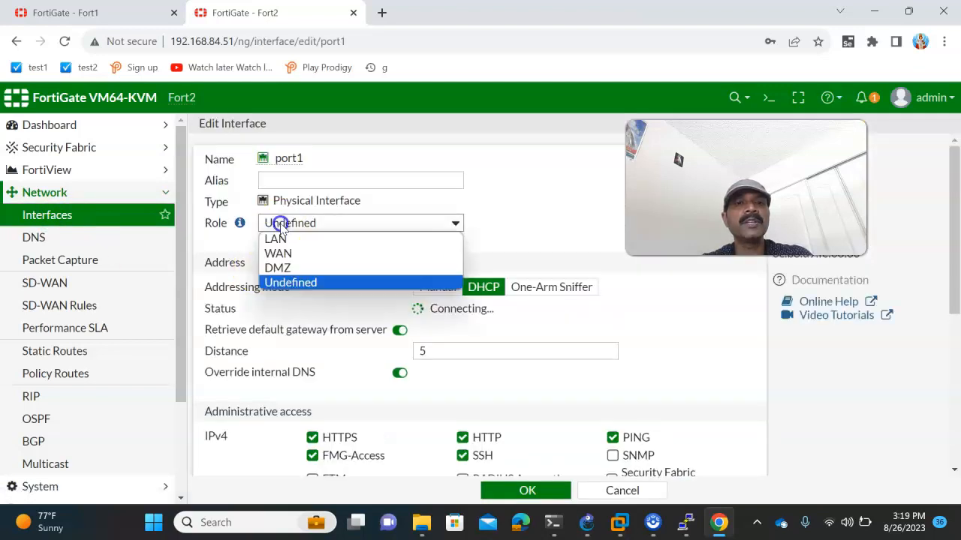
click(279, 253)
click(365, 188)
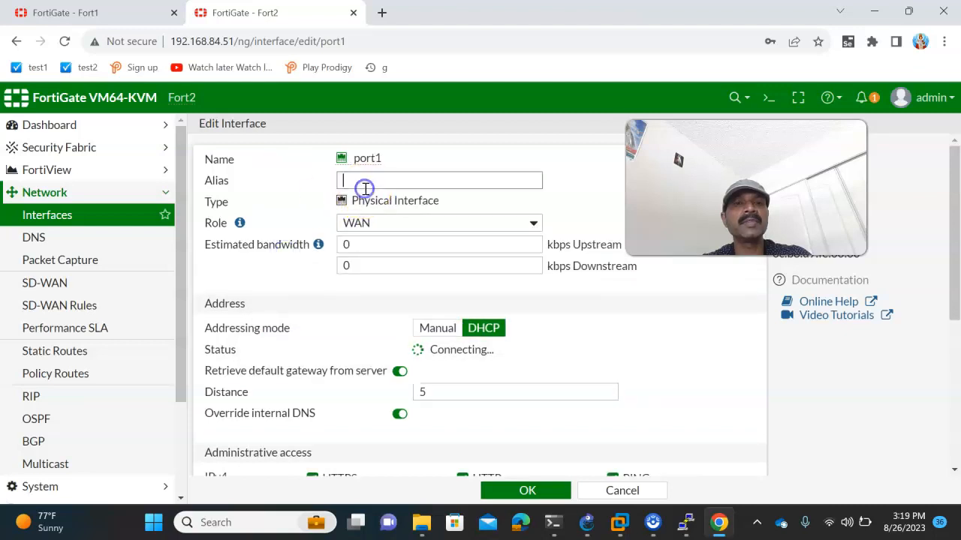
text(wan_port)
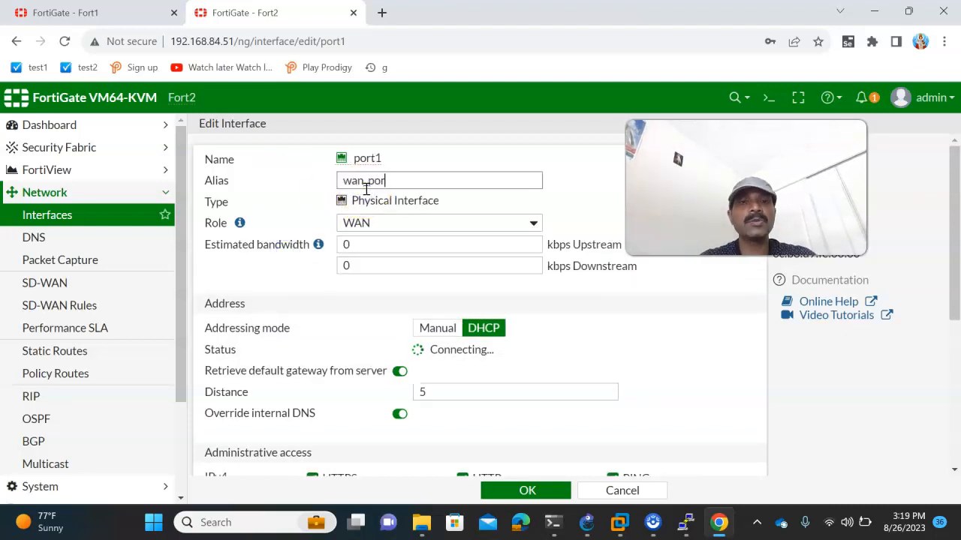
click(444, 329)
drag(431, 344, 343, 344)
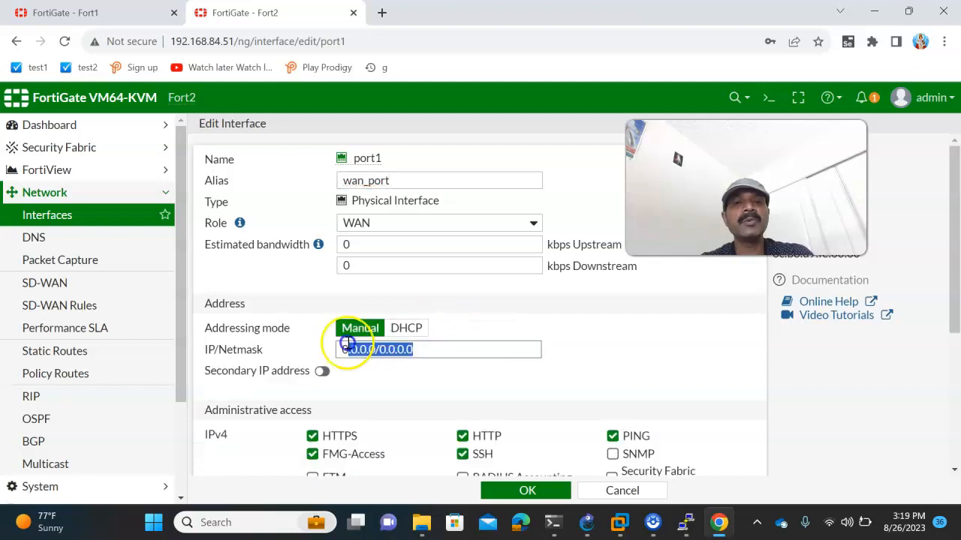
text(192.16)
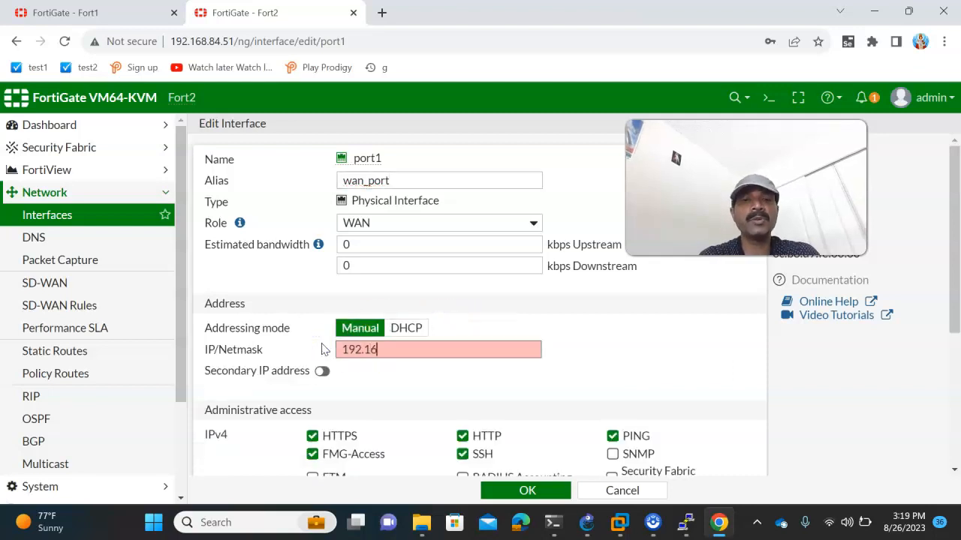
text(8.1.2/2)
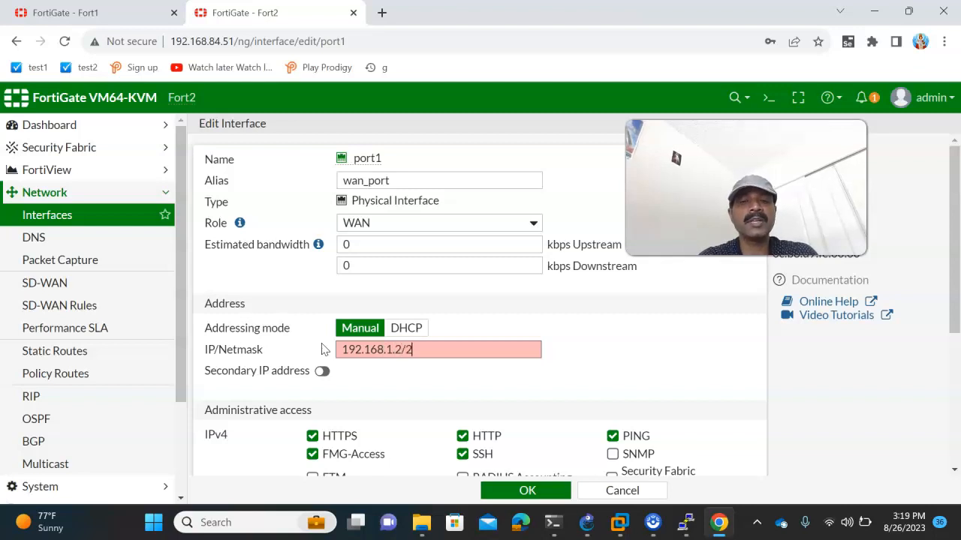
text(4)
click(538, 490)
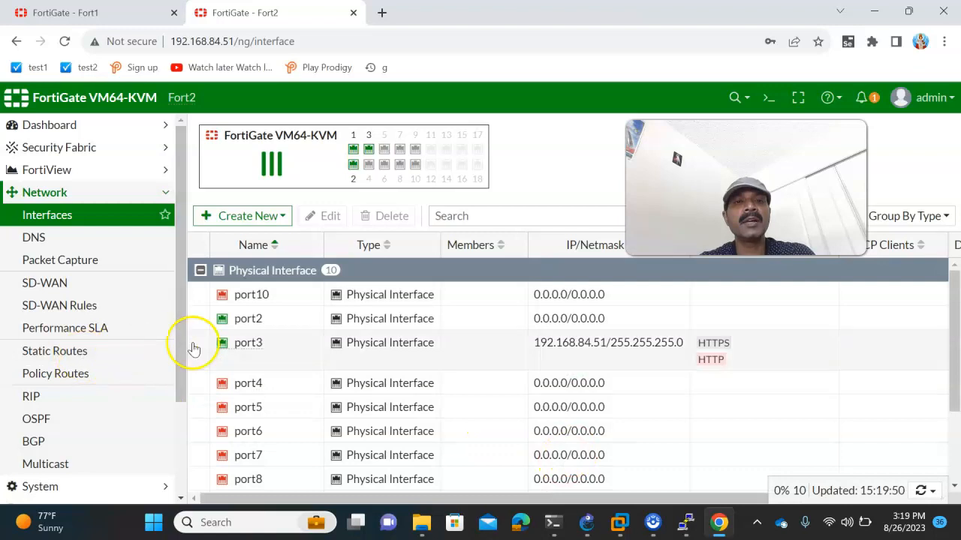
- Set Fort2's port2 to LAN role, alias lan_port, 192.168.20.1/24 with PING allowed
double_click(248, 322)
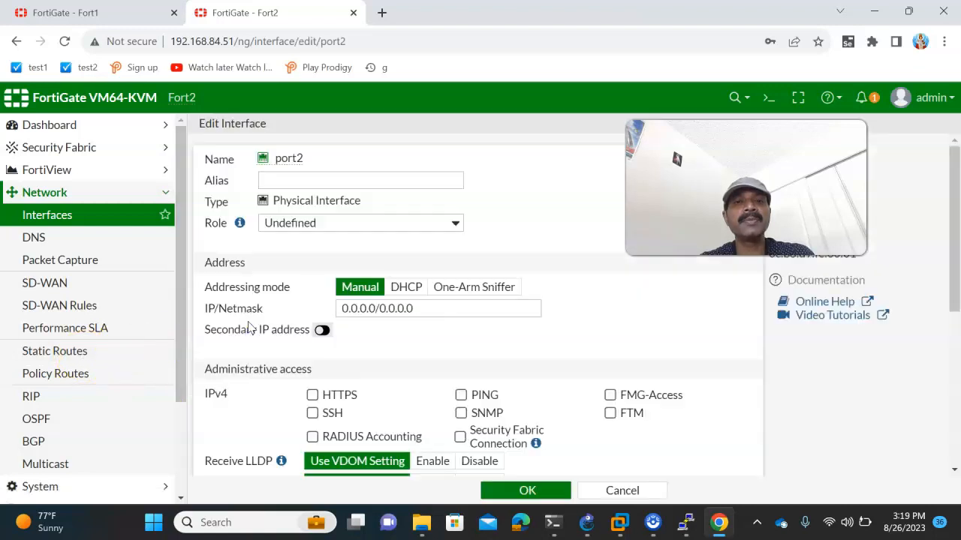
click(279, 229)
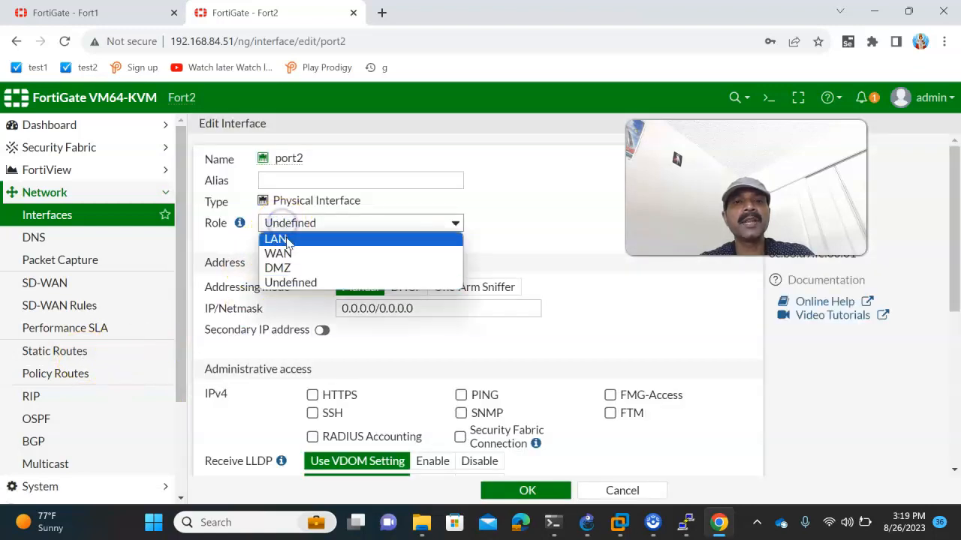
click(269, 238)
click(301, 181)
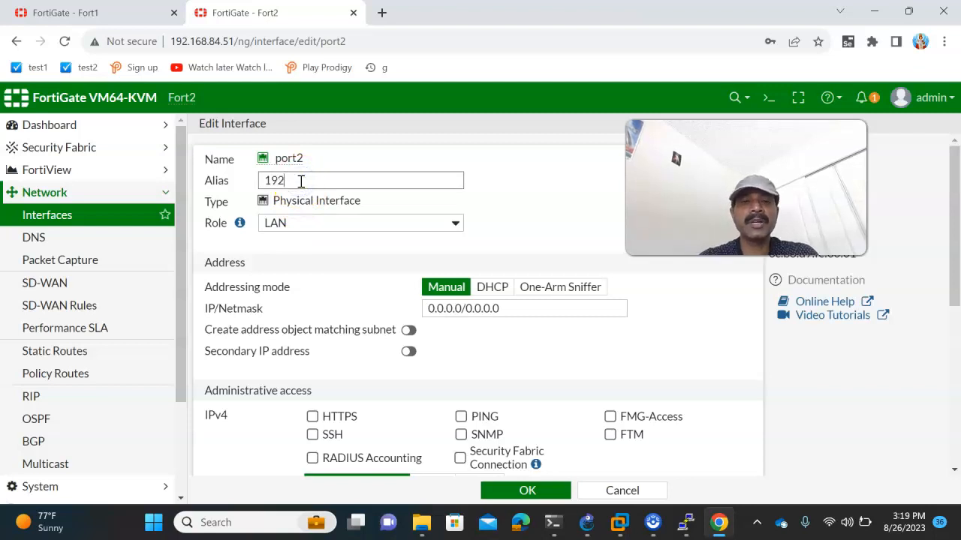
drag(486, 308, 412, 307)
drag(521, 309, 403, 307)
text(192.168.2)
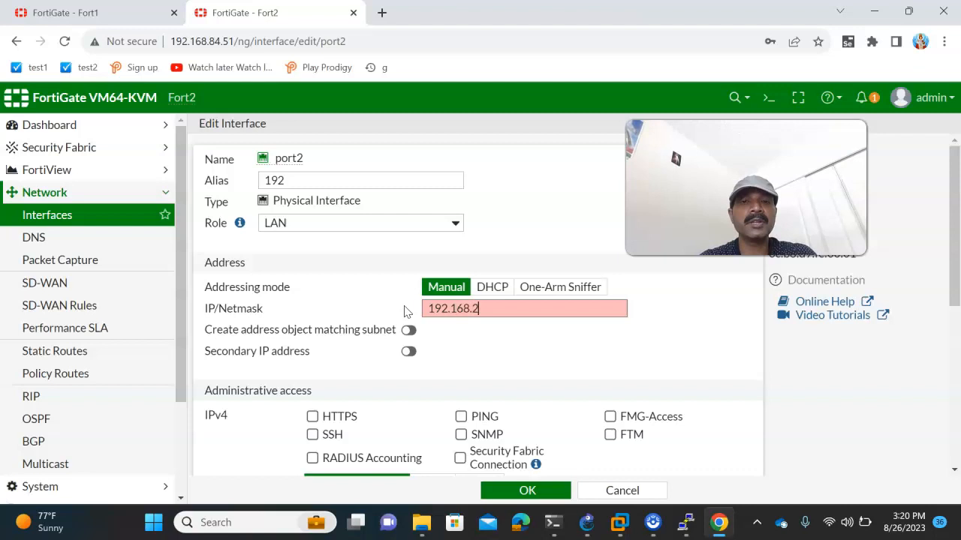
text(0.1/24)
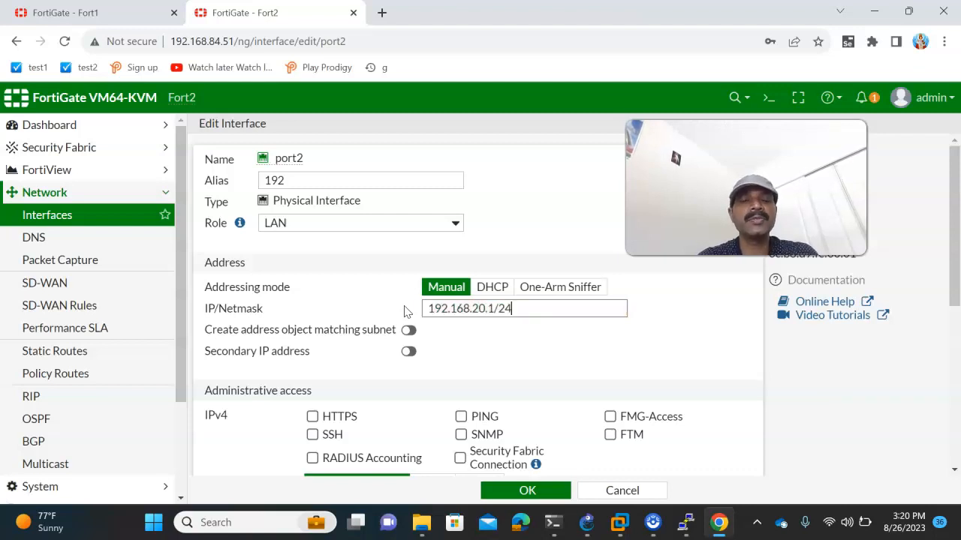
click(310, 186)
text(lan_port)
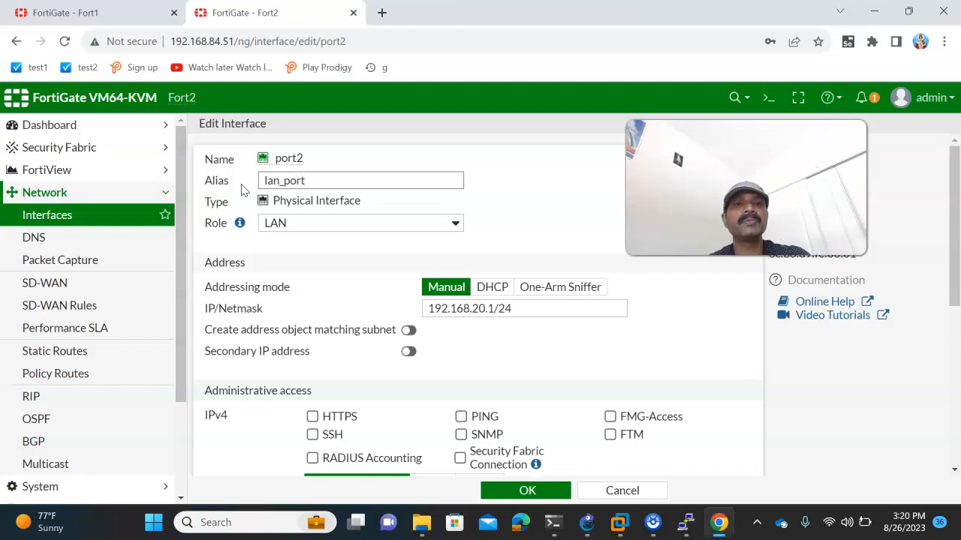
click(461, 417)
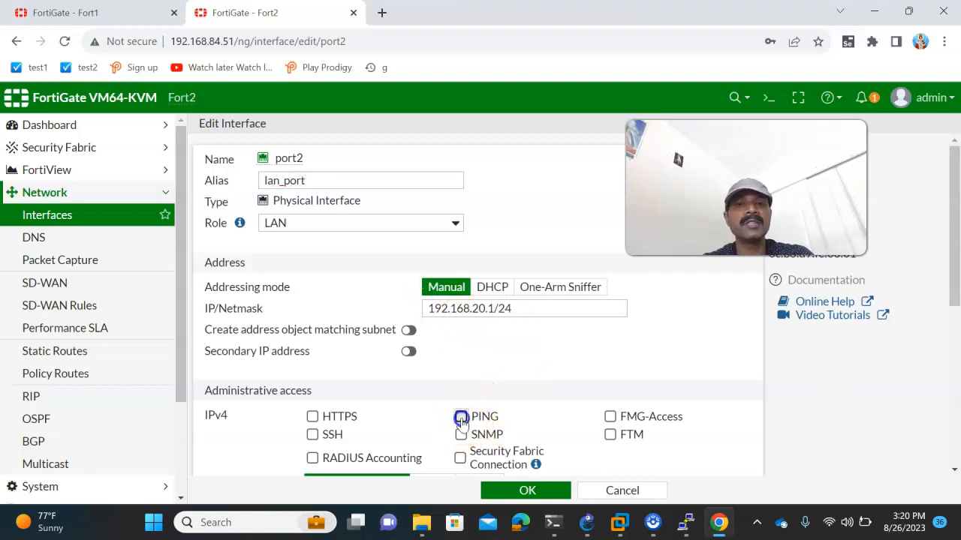
click(527, 491)
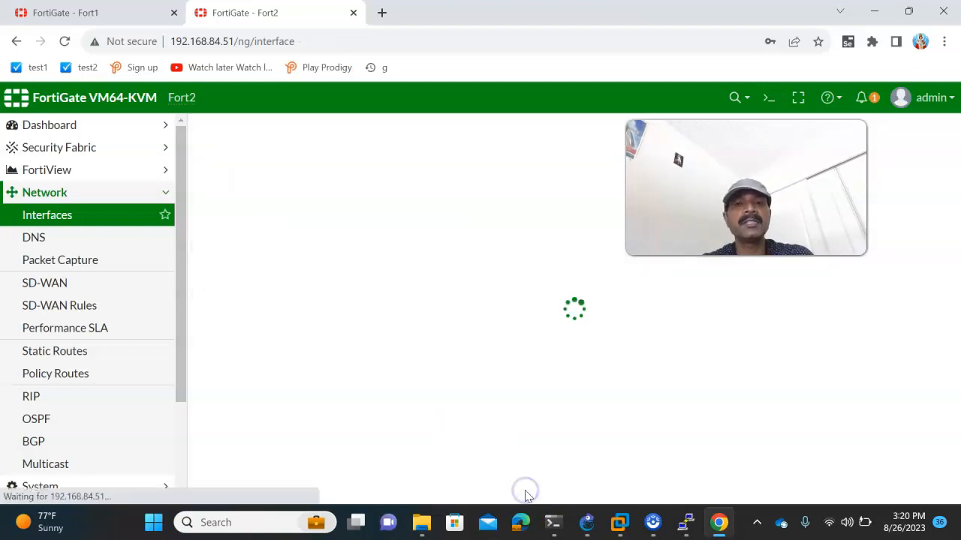
click(585, 525)
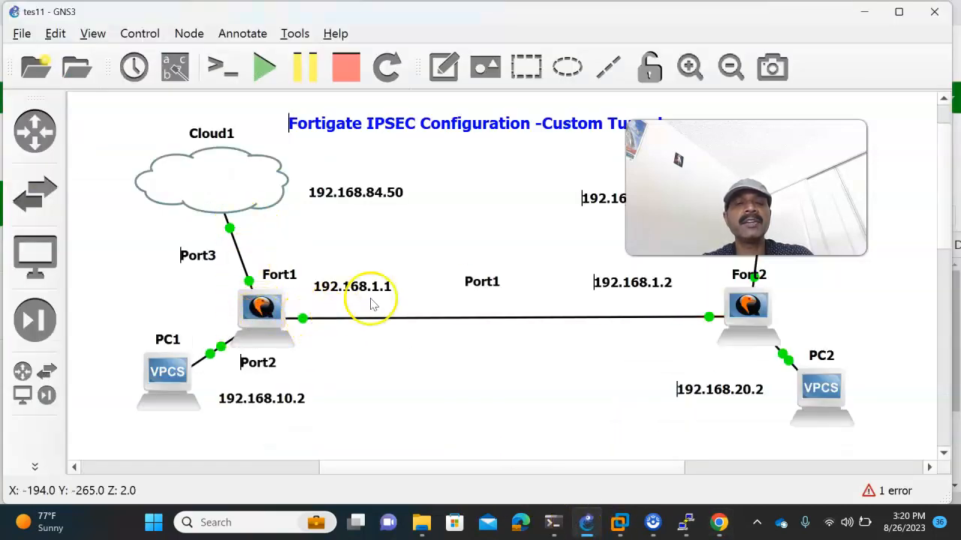
- On Fort1's console, show the port1 and port2 interface configurations
mouse_move(685, 522)
click(607, 475)
click(534, 448)
text(show system in)
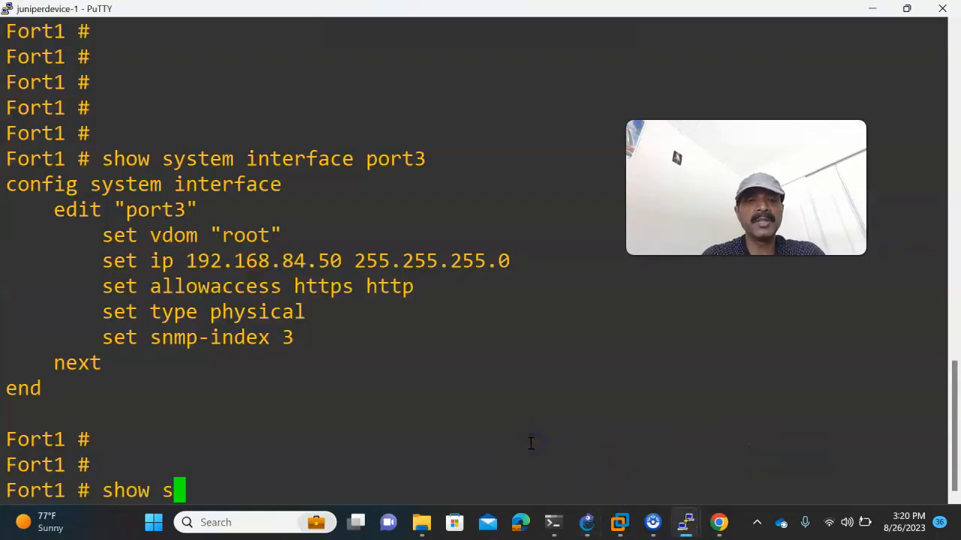
text(ter)
key(Tab)
text(po)
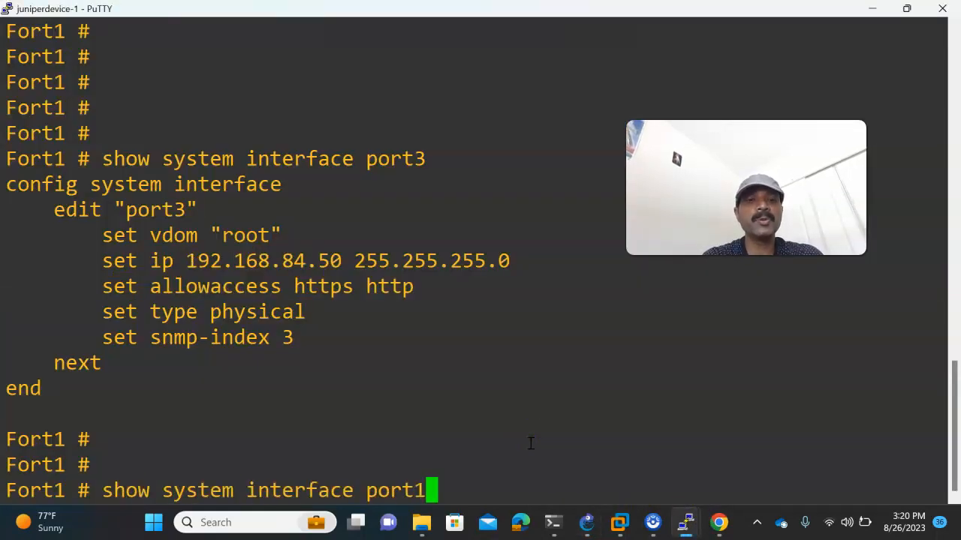
text(rt1)
key(Return)
drag(301, 241, 371, 346)
click(353, 371)
drag(180, 238, 287, 380)
click(287, 383)
key(Up)
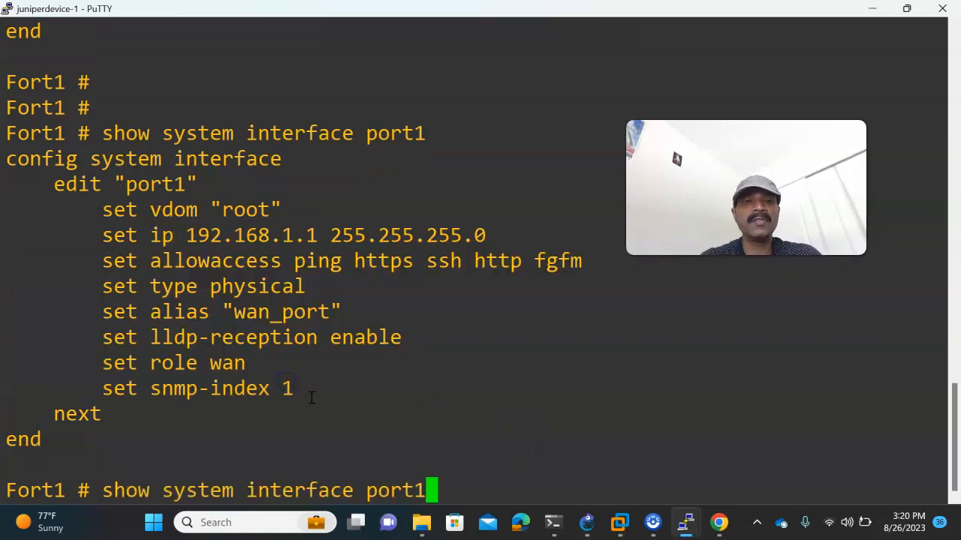
key(Return)
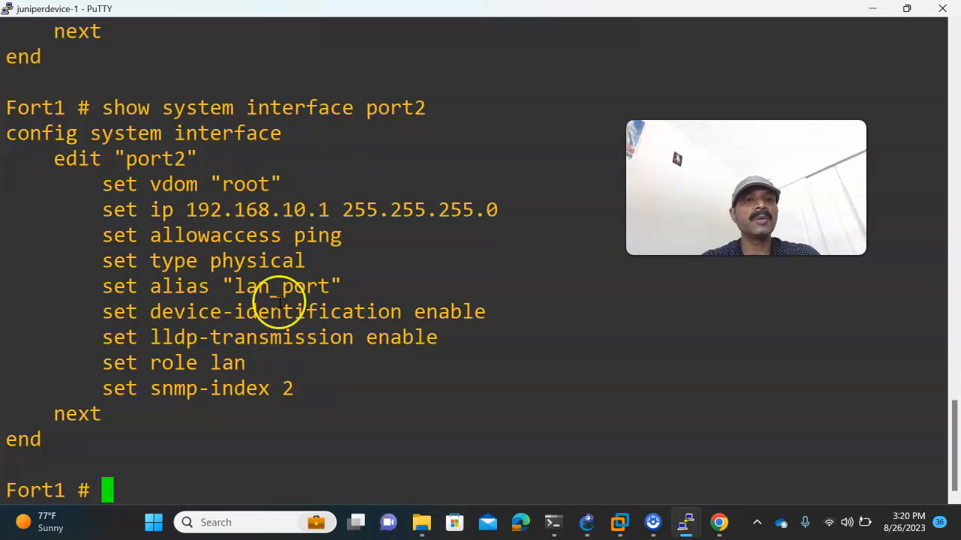
- Ping 192.168.1.2 and 192.168.10.1 from Fort1, confirming 0% packet loss
text(execute ping 192.168.1.2)
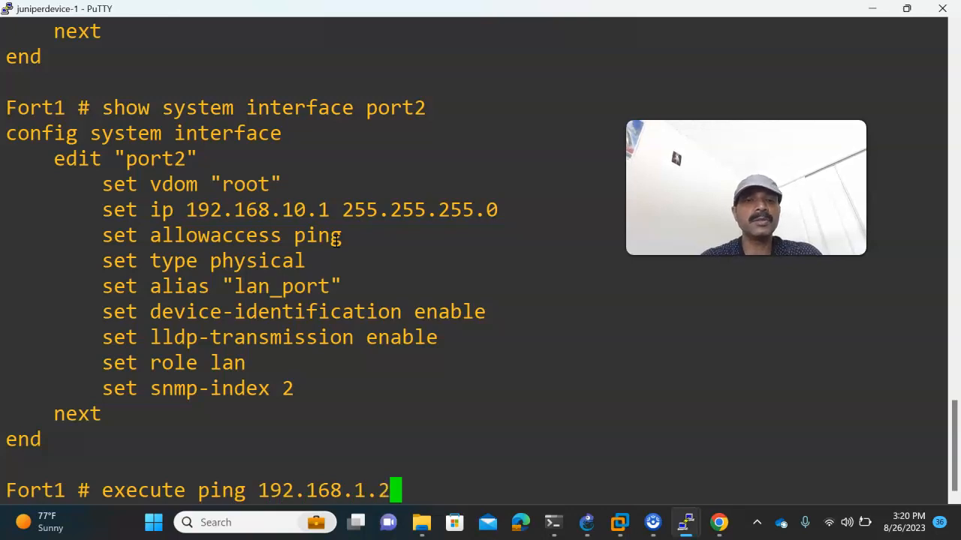
key(Return)
key(ctrl+c)
key(Up)
key(BackSpace)
text(0.1)
key(Return)
key(ctrl+c)
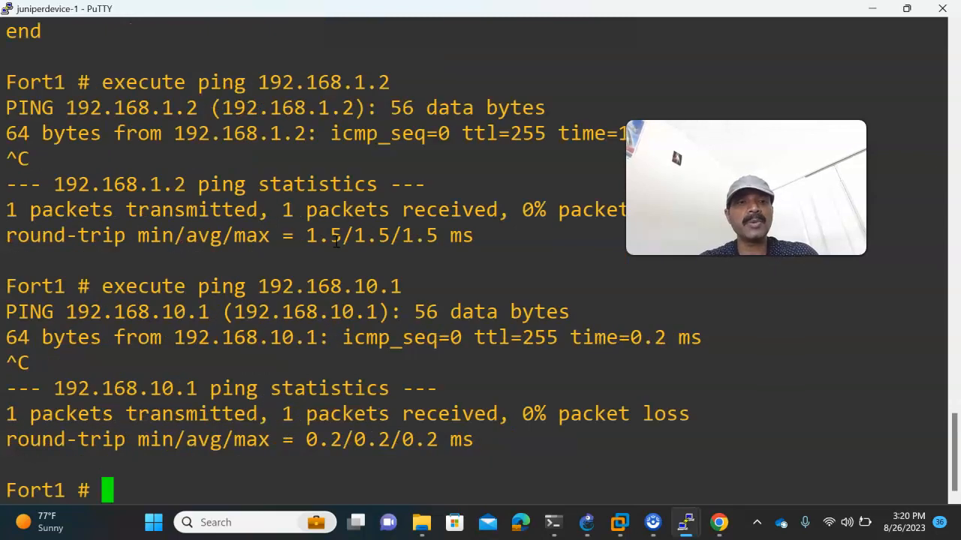
click(586, 522)
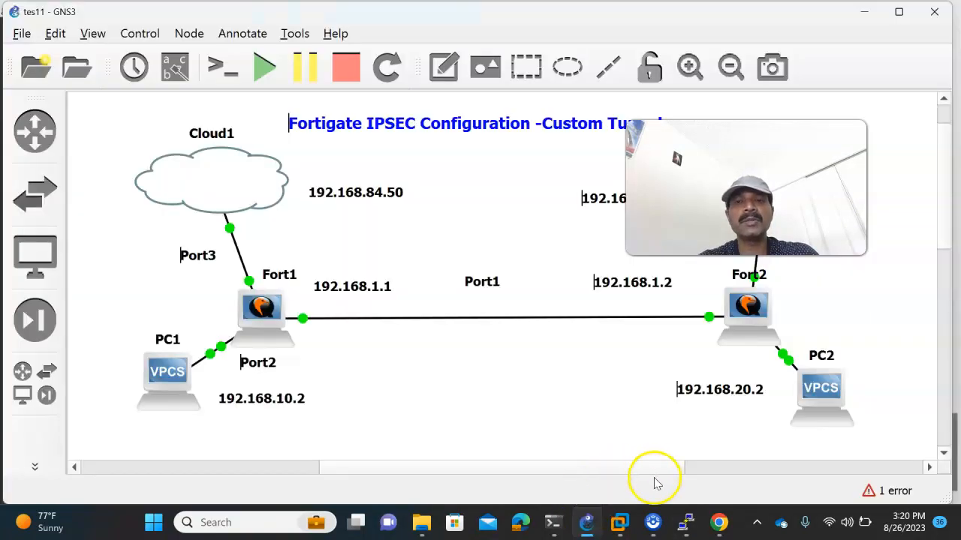
- On Fort2's console, show the port1 and port2 interface configurations
mouse_move(687, 523)
click(720, 459)
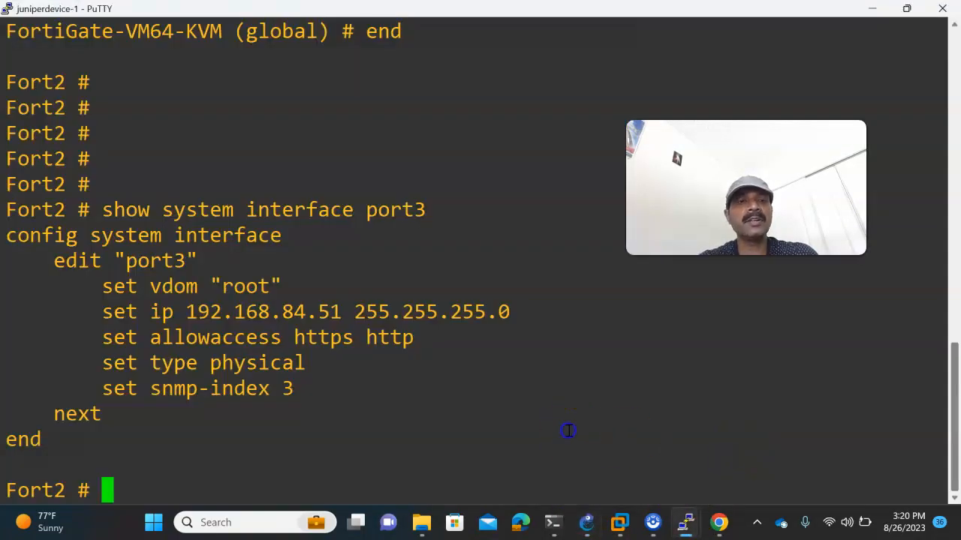
key(Return)
key(Return)
key(Return)
text(show )
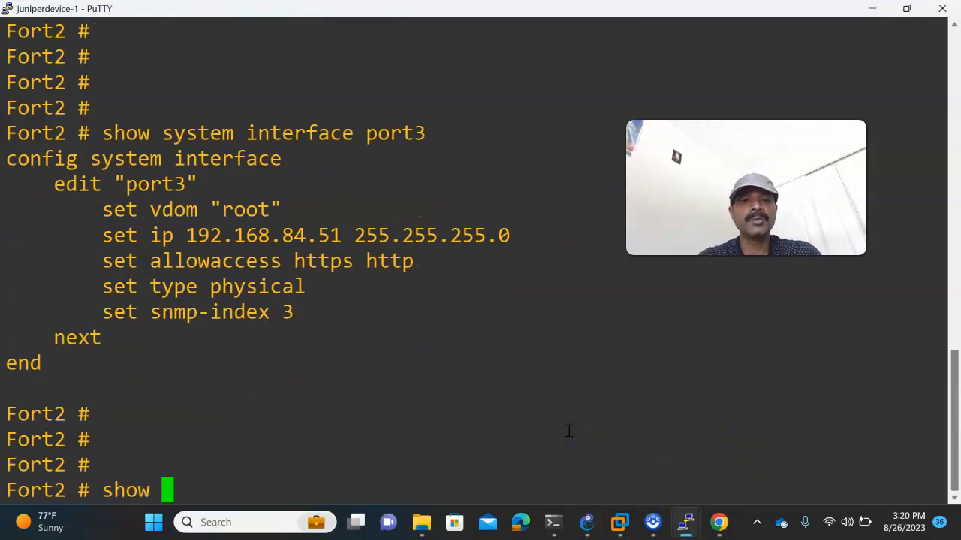
text(system interface port1)
key(Return)
key(Return)
key(Up)
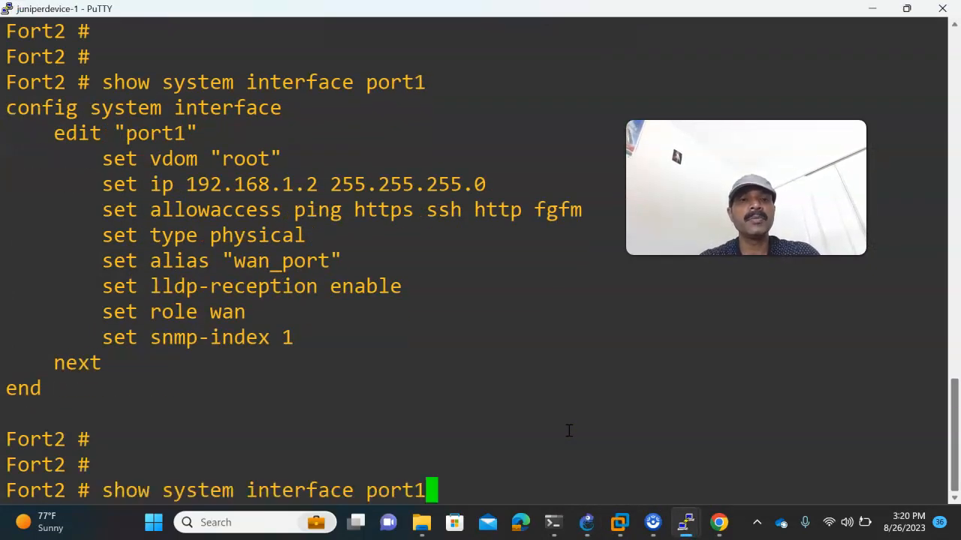
key(BackSpace)
text(2)
key(Return)
key(Return)
key(Return)
- Ping 192.168.1.1 and 192.168.20.1 from Fort2, confirming 0% packet loss
text(execute ping)
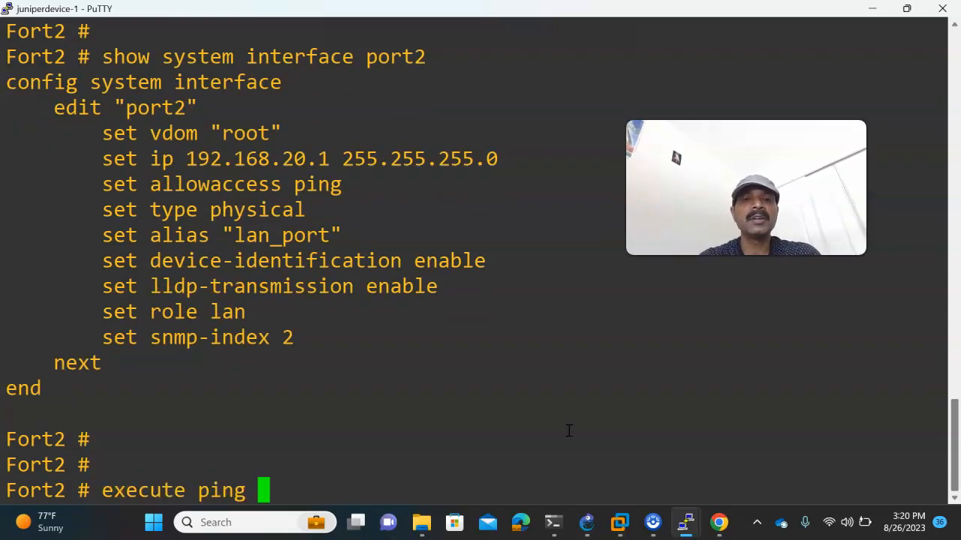
click(585, 519)
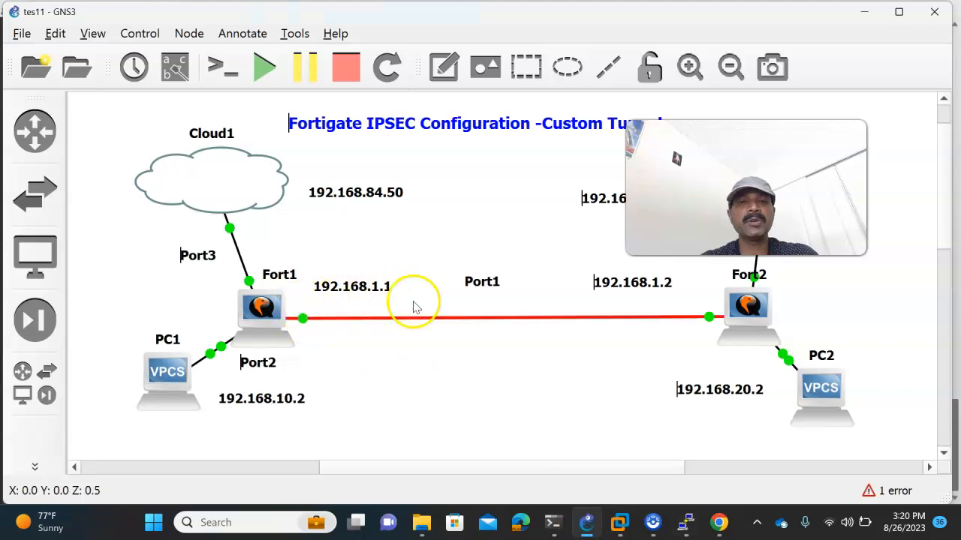
key(alt+Tab)
text(ping 192.168.1.1)
key(Return)
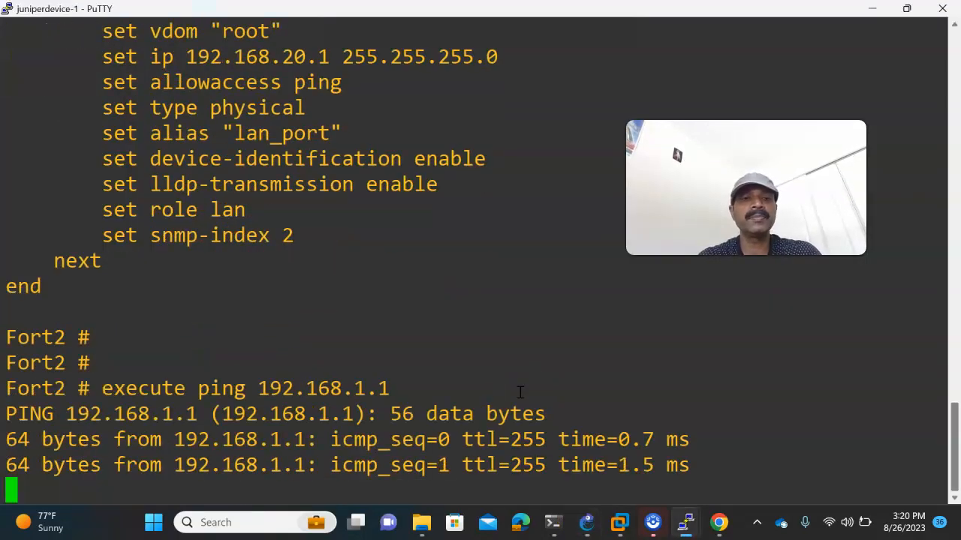
key(ctrl+c)
key(Up)
text(20.1)
key(Return)
key(ctrl+c)
key(Return)
key(Return)
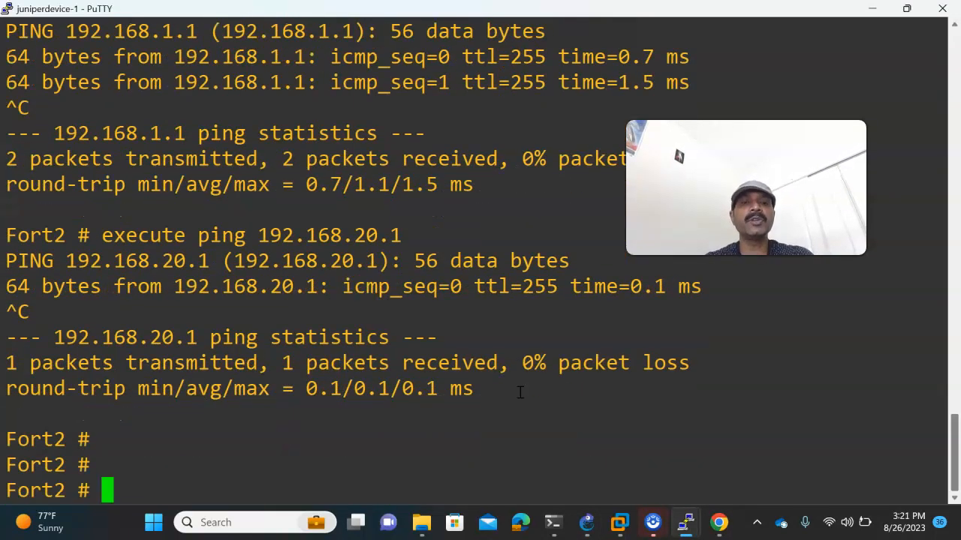
key(Return)
click(586, 519)
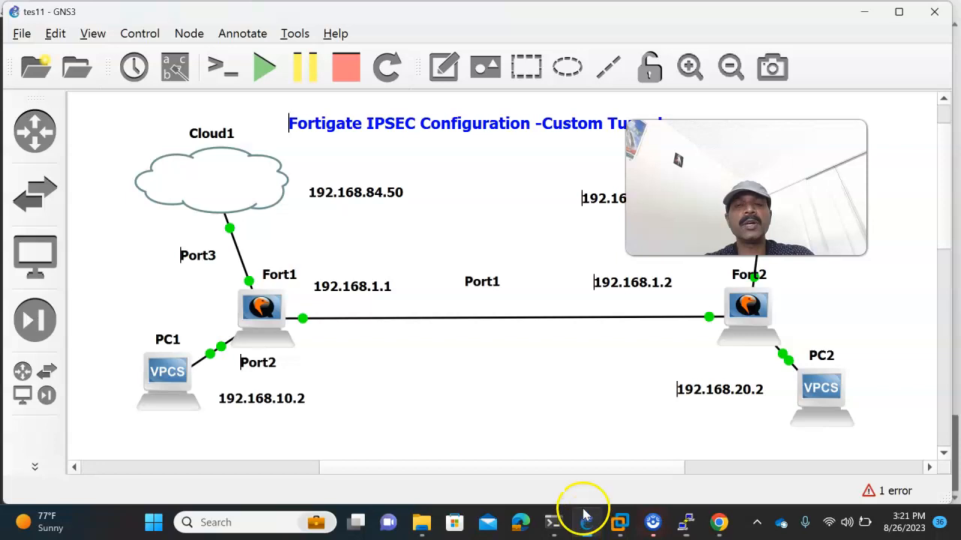
- Open PC1's console using the standalone PuTTY custom console option
right_click(161, 379)
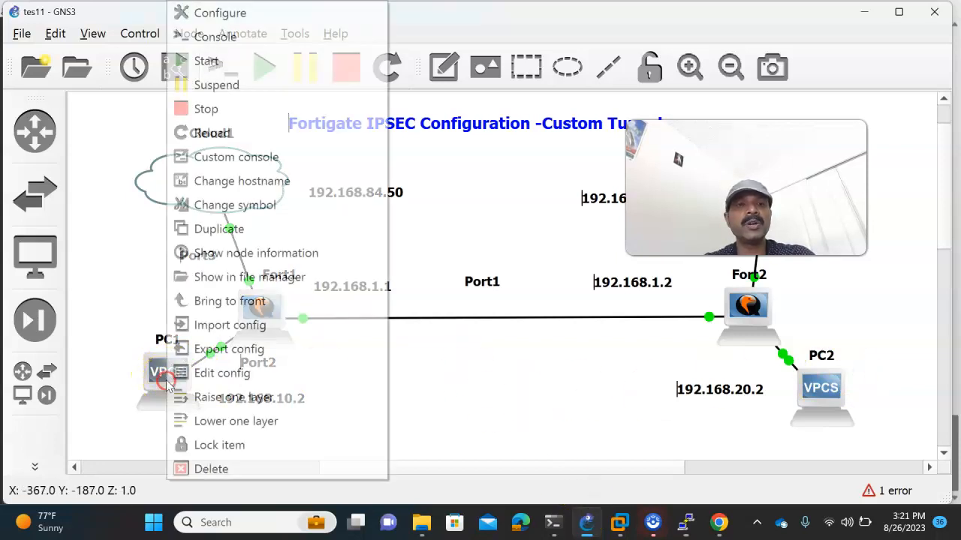
click(188, 155)
click(240, 89)
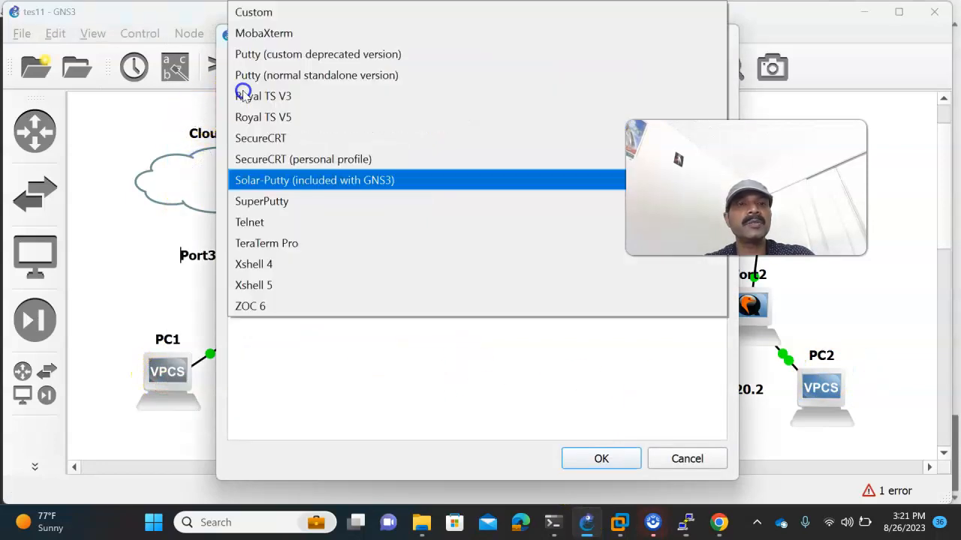
click(248, 80)
click(601, 456)
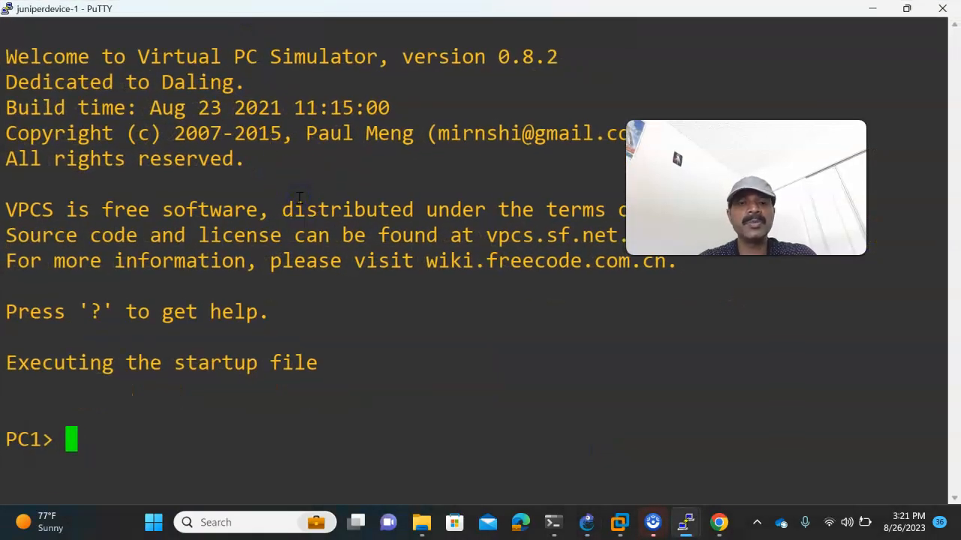
- Assign PC1 the address 192.168.10.2/24 with gateway 192.168.10.1
text(ip 192.168.10.2/24 192.1)
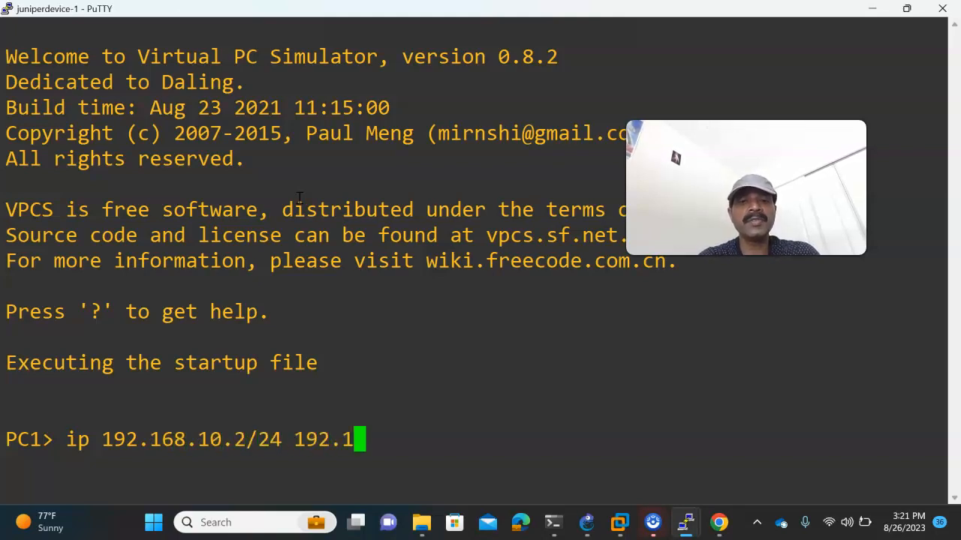
text(68.10.1)
key(Return)
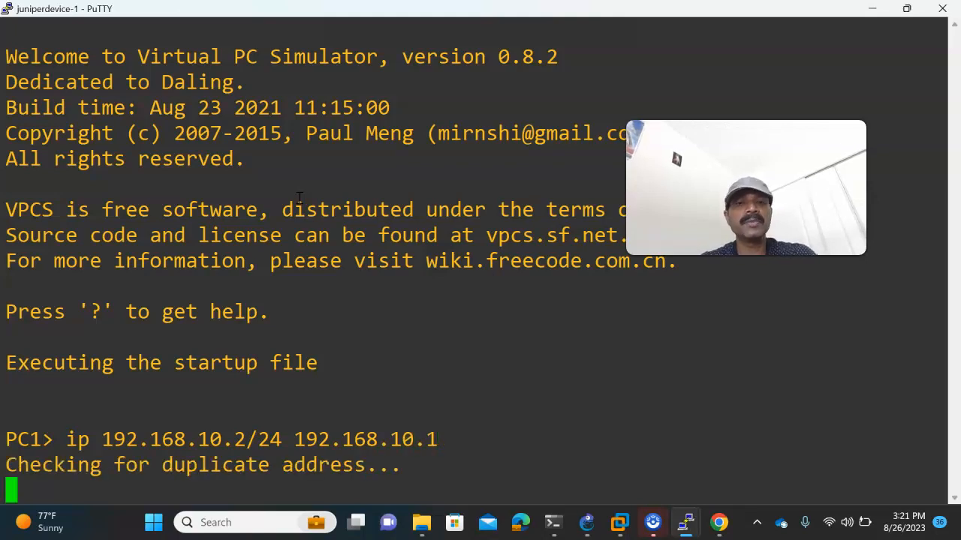
click(589, 521)
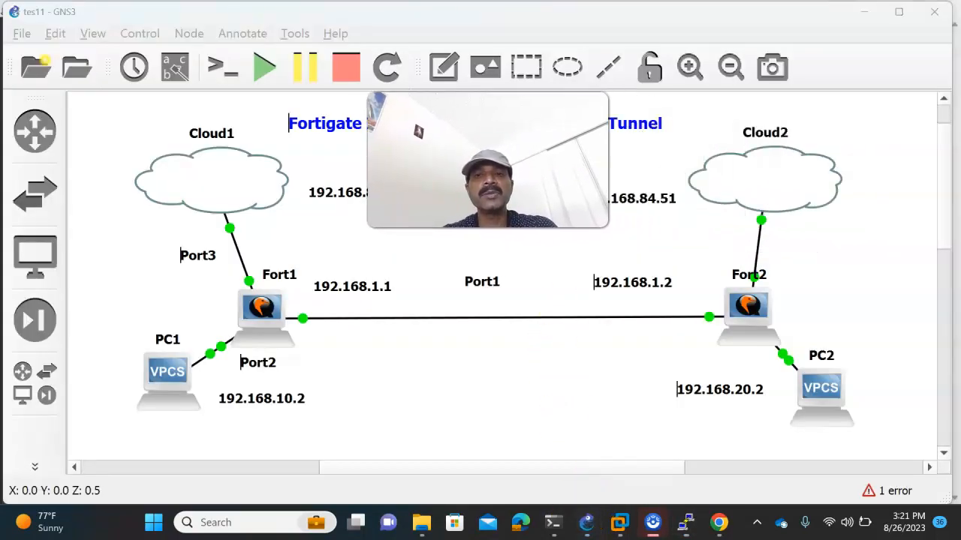
- Open a standalone PuTTY console on PC2 and give it IP 192.168.20.2/24 with gateway 192.168.20.1
right_click(817, 377)
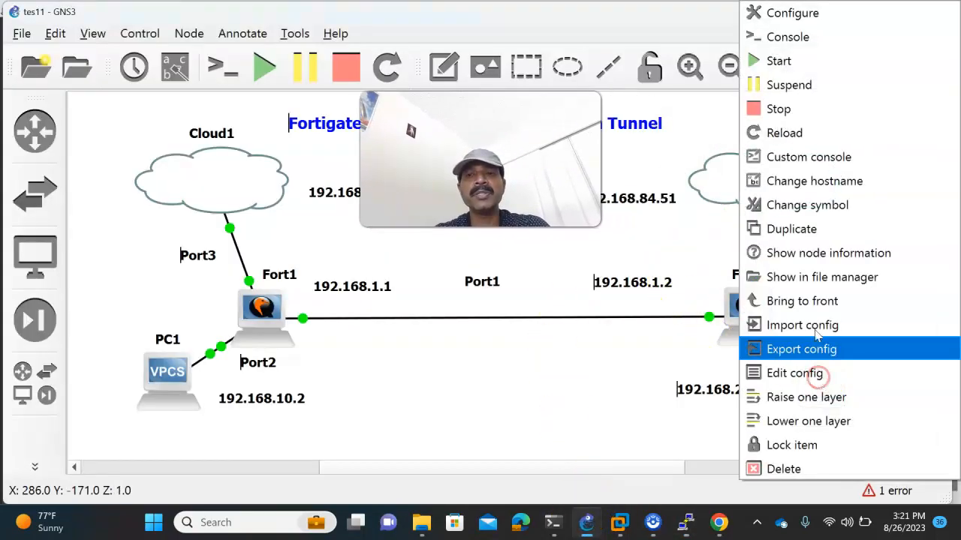
click(809, 158)
click(269, 89)
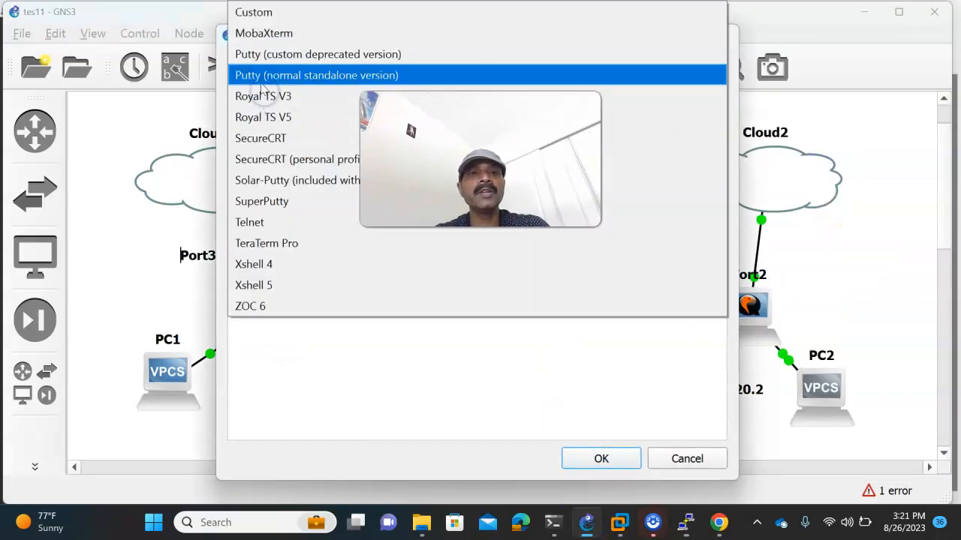
click(261, 84)
click(576, 459)
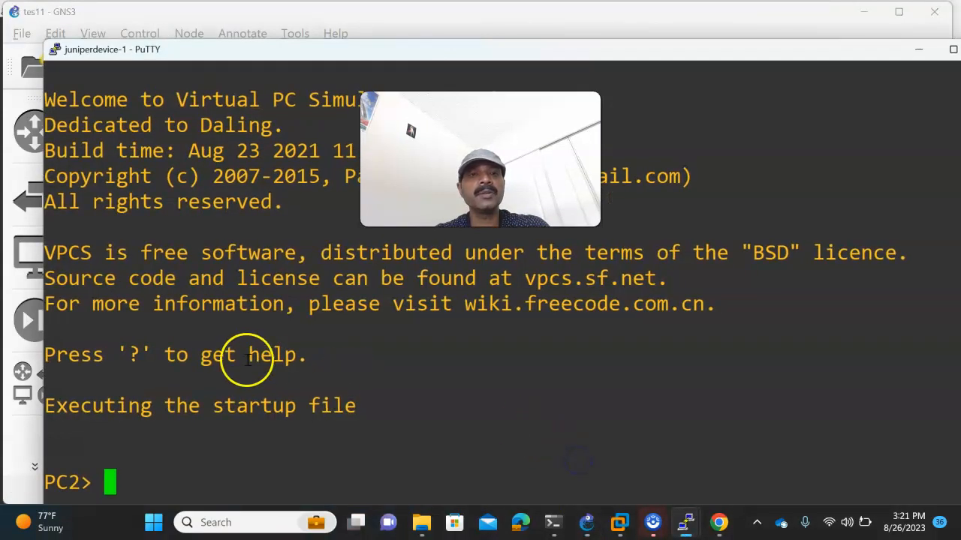
double_click(228, 50)
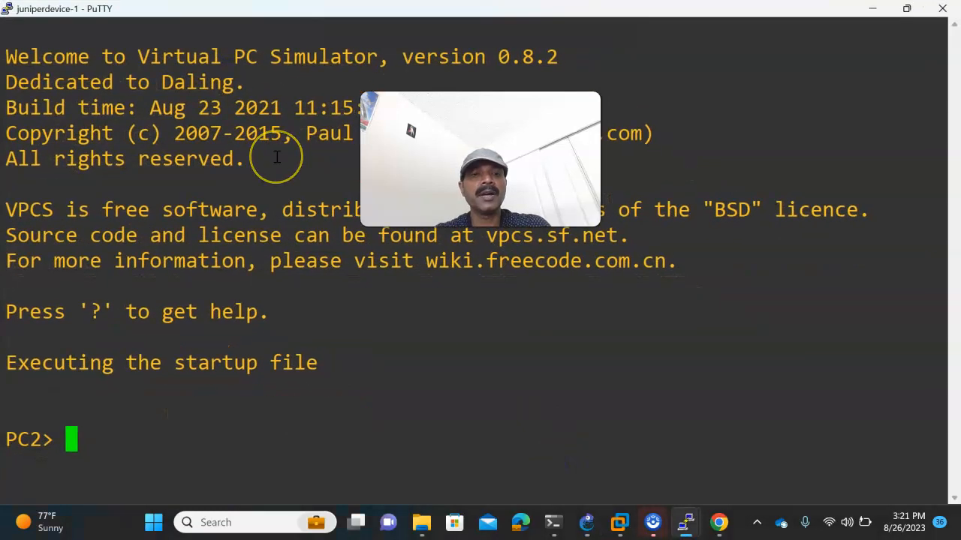
text(ip 192.1768.20.2/24)
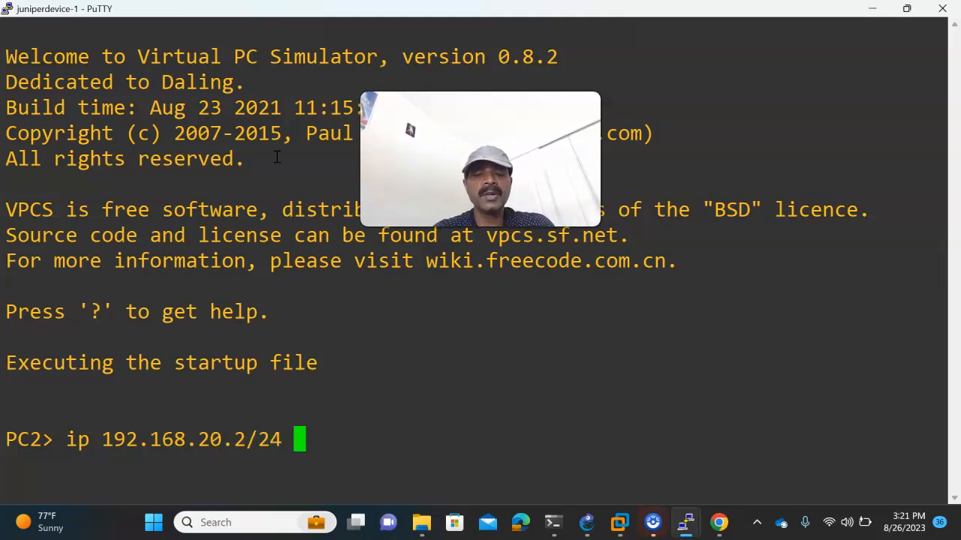
text( 192.168.20.1)
key(Return)
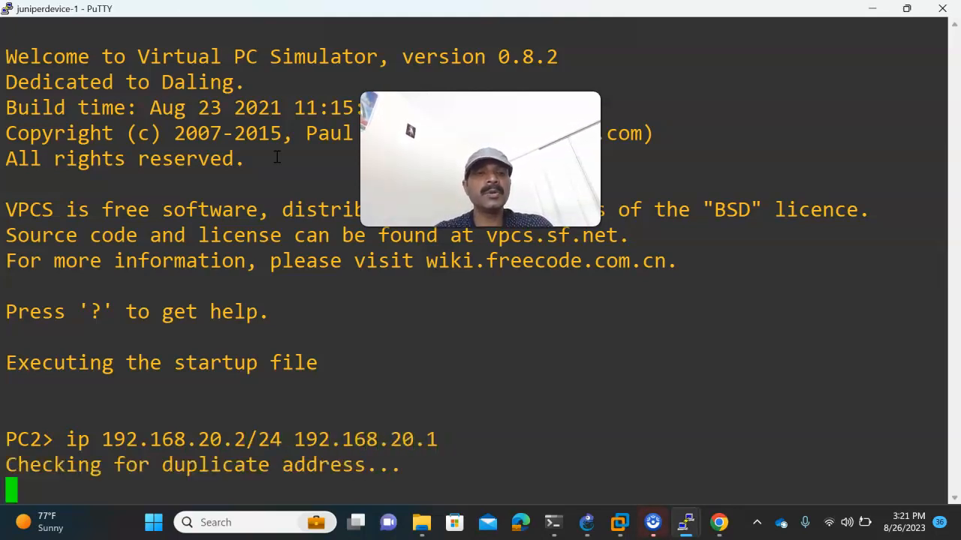
- Ping gateway 192.168.10.1 from PC1 and gateway 192.168.20.1 from PC2
mouse_move(686, 521)
click(683, 469)
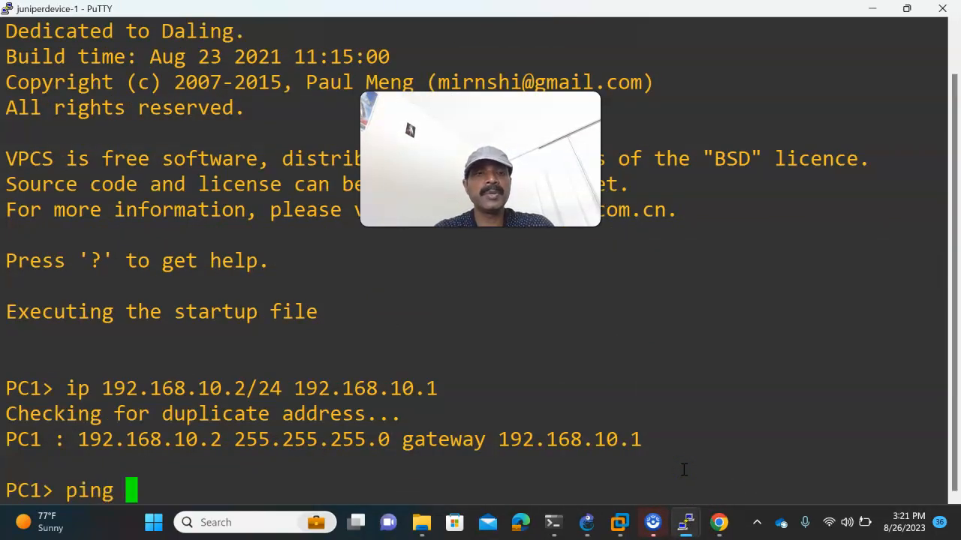
text(ping 192.168.10.1)
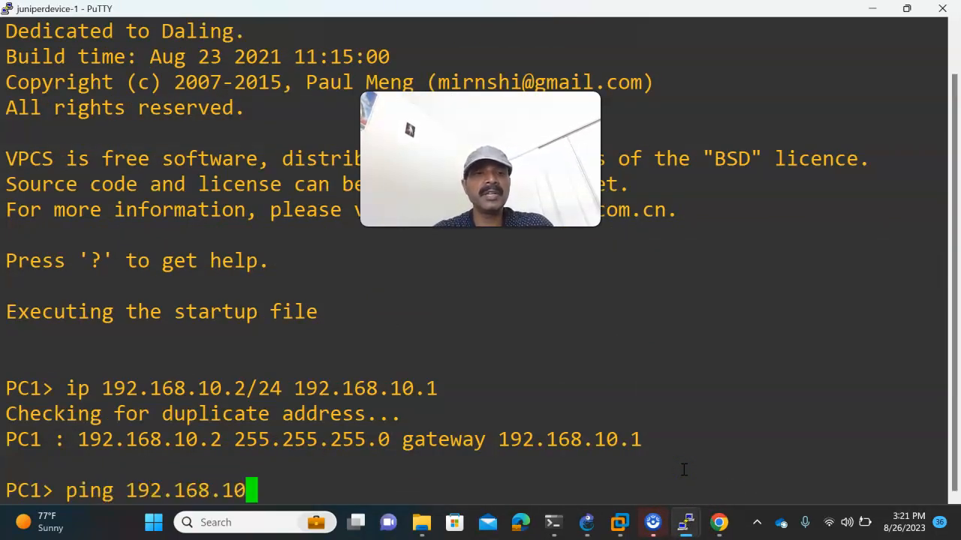
key(Return)
key(ctrl+c)
mouse_move(686, 521)
click(861, 459)
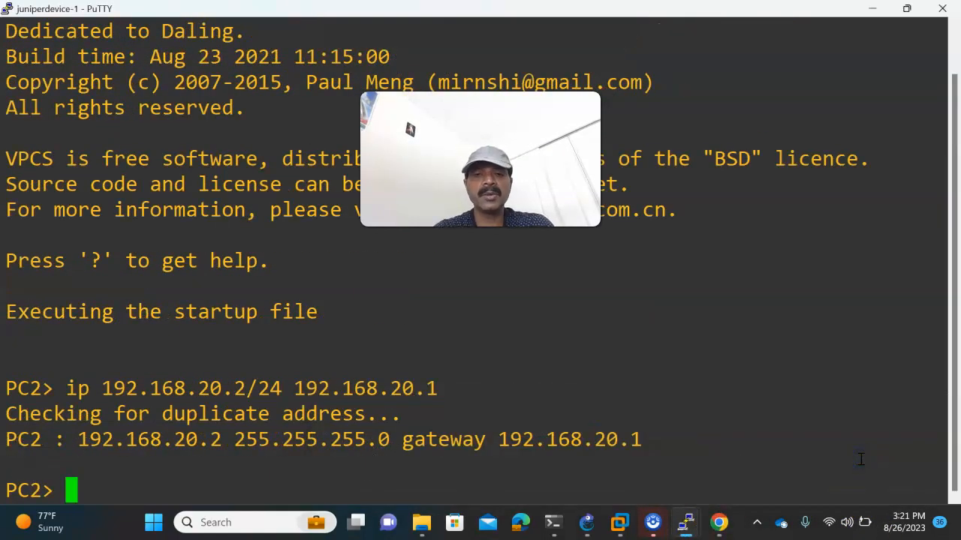
text(ping 192.1)
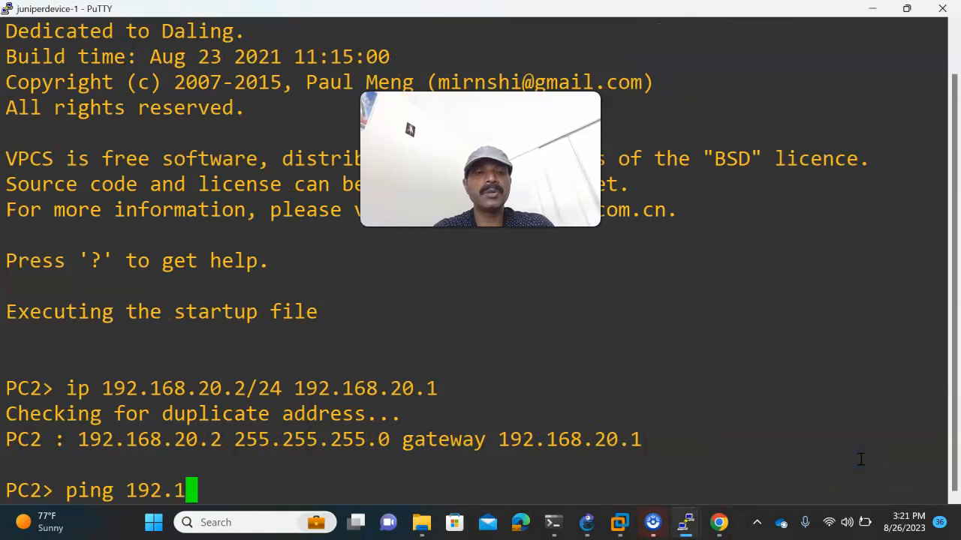
text(68.20.1)
key(Return)
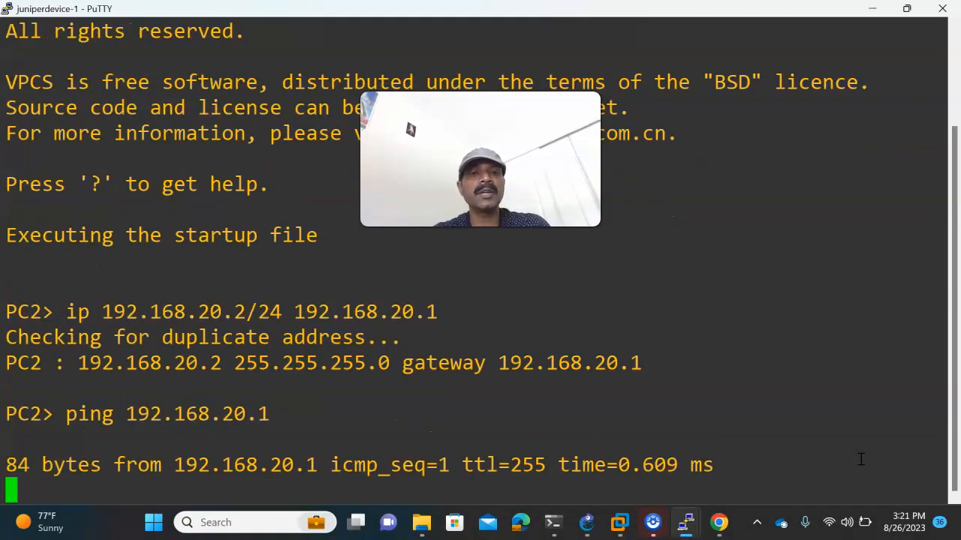
key(ctrl+c)
click(587, 523)
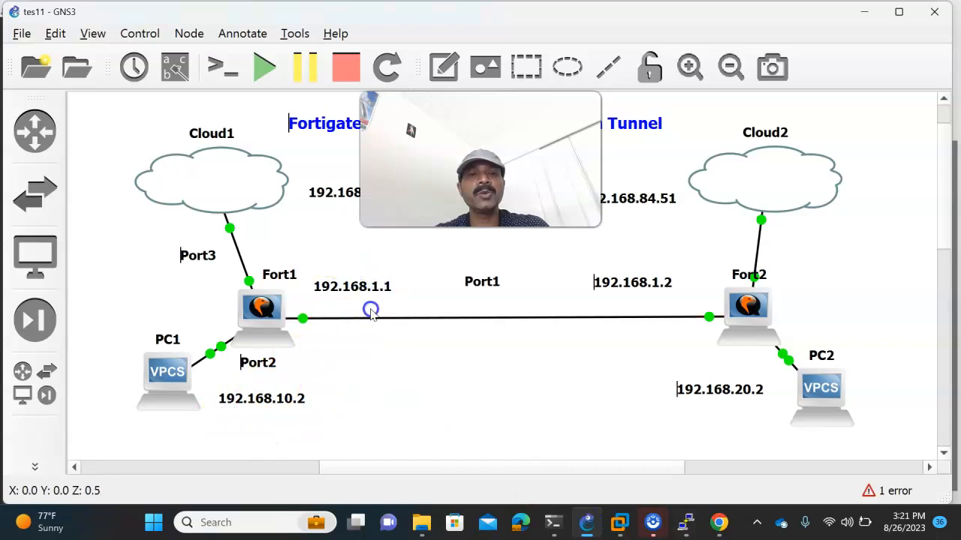
- Ping 192.168.1.1 from PC1, which times out, then check the Fort1–Fort2 link in GNS3
mouse_move(689, 526)
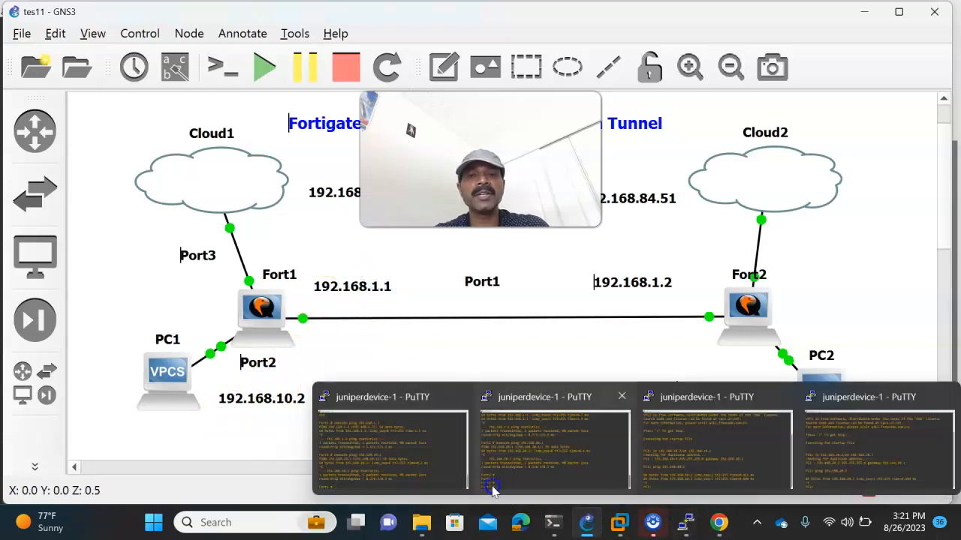
click(714, 467)
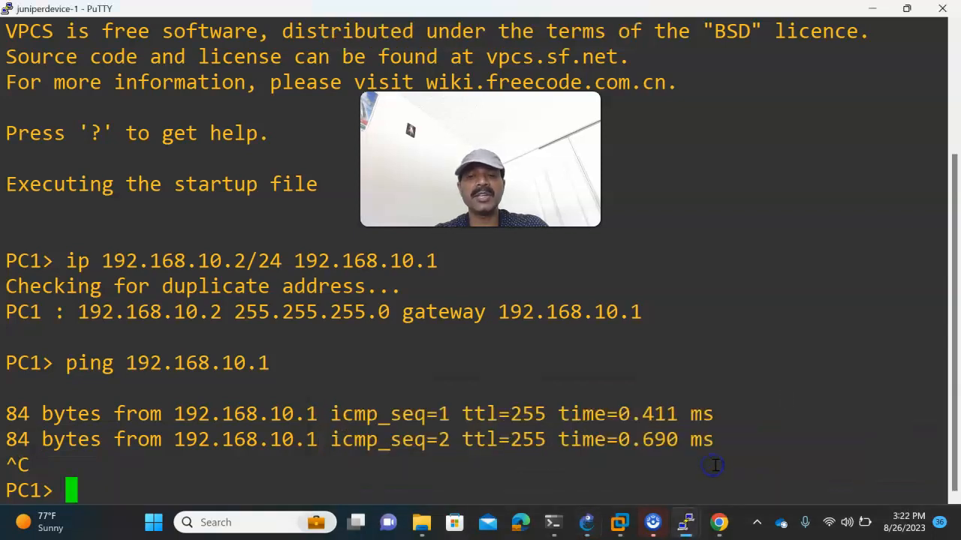
key(Up)
key(BackSpace)
key(BackSpace)
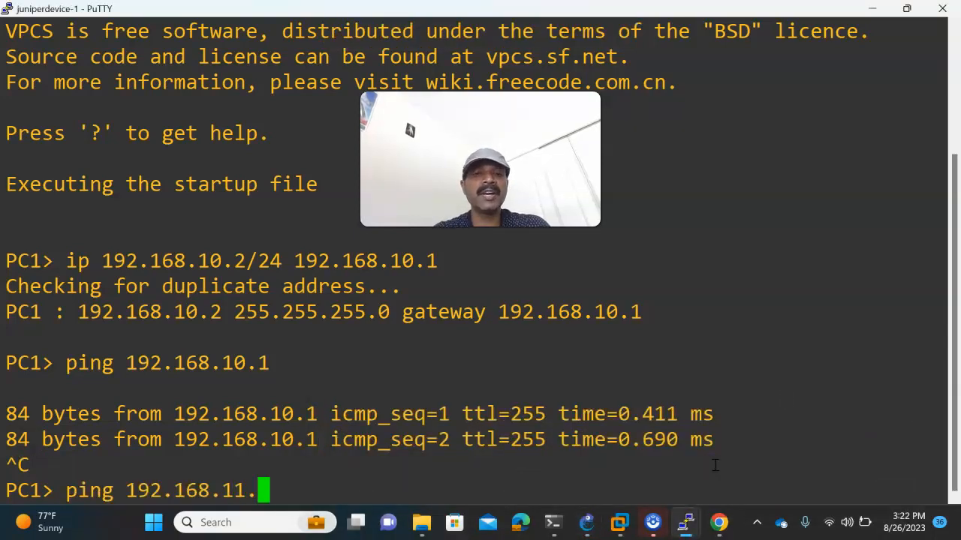
key(Return)
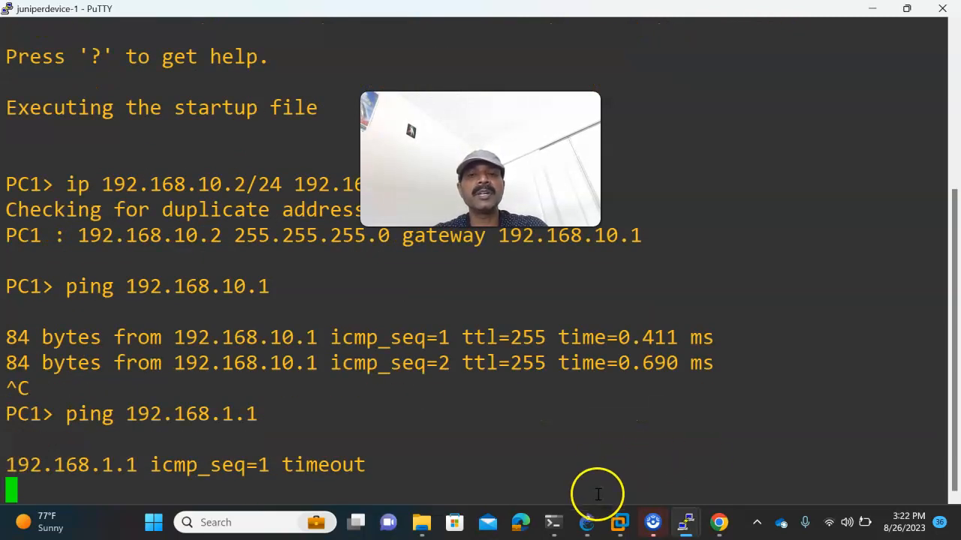
click(586, 522)
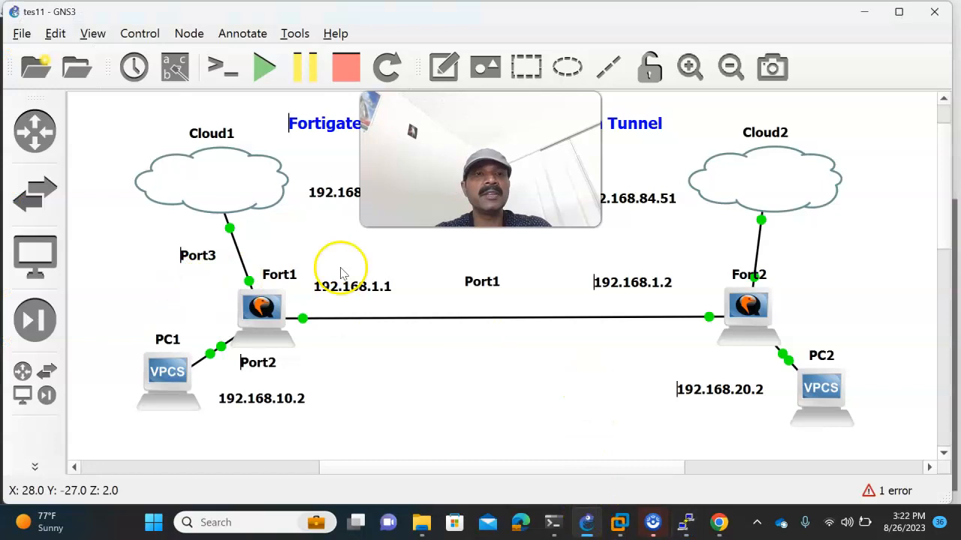
click(381, 320)
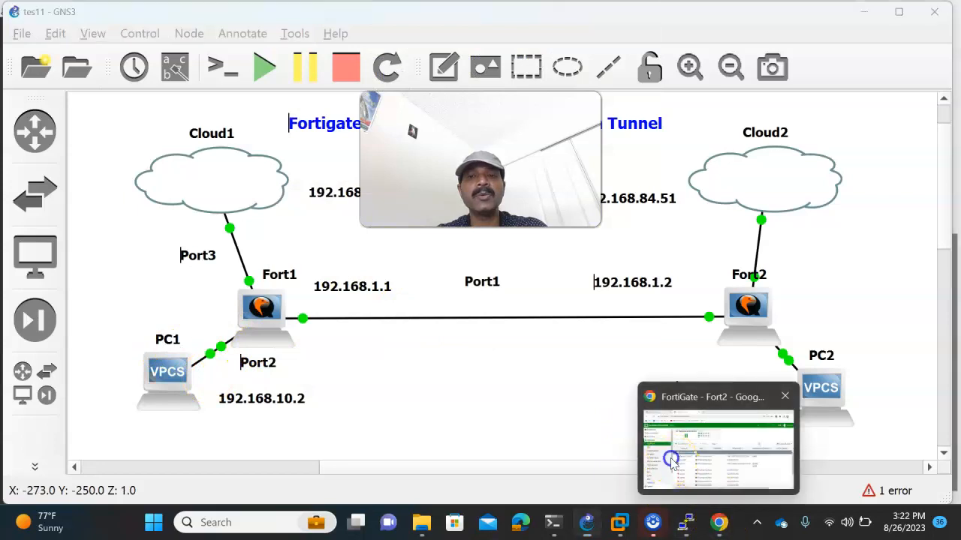
click(719, 518)
- Open Fort1's IPv4 Policy list under Policy & Objects
click(122, 15)
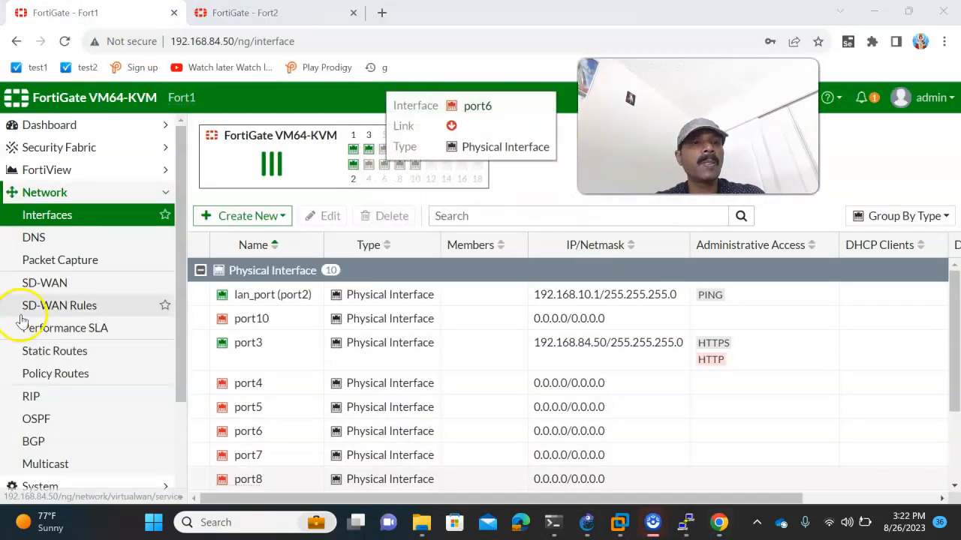
scroll(70, 311, down, 3)
click(60, 386)
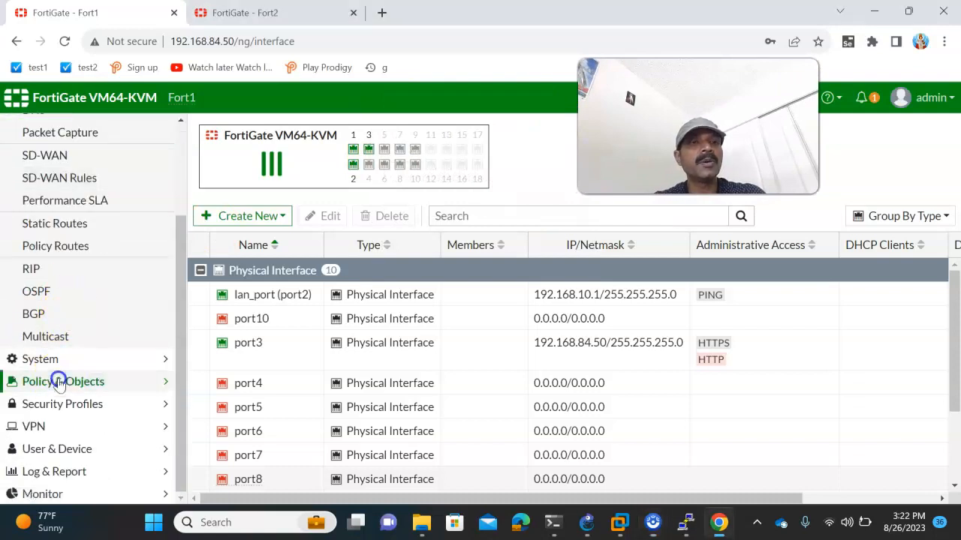
click(51, 132)
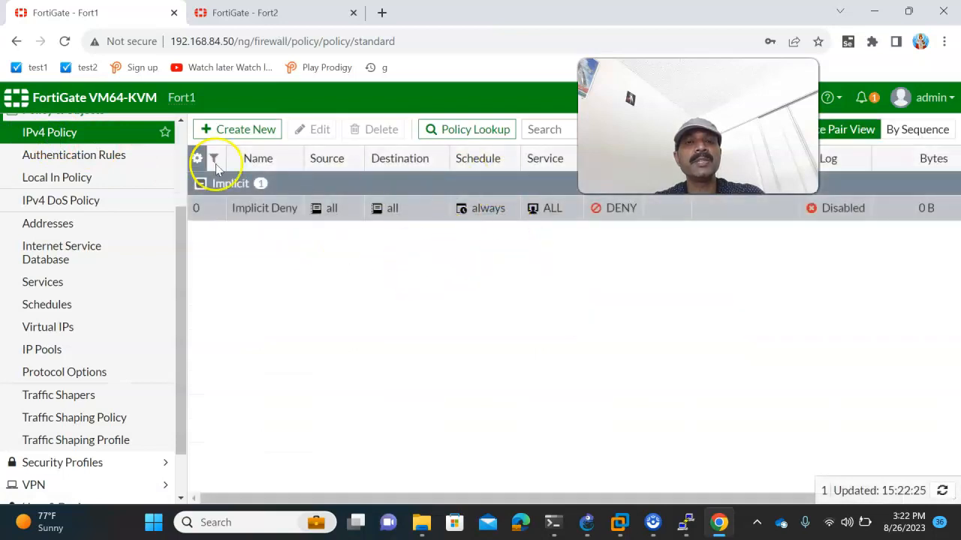
- Start a new policy from incoming wan_port (port1) to outgoing lan_port (port2)
click(244, 135)
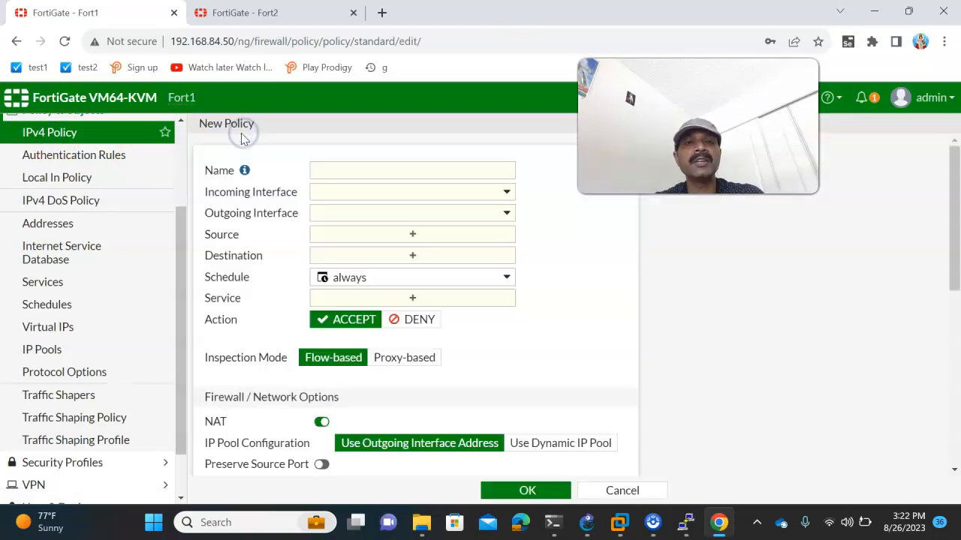
click(350, 195)
click(346, 236)
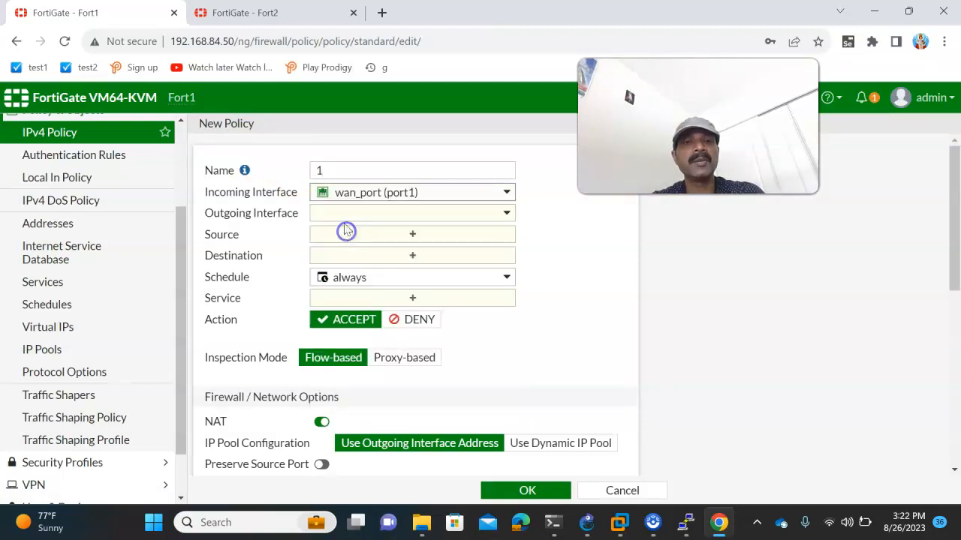
click(341, 215)
click(339, 274)
- Set the policy's source and destination addresses to all
mouse_move(339, 279)
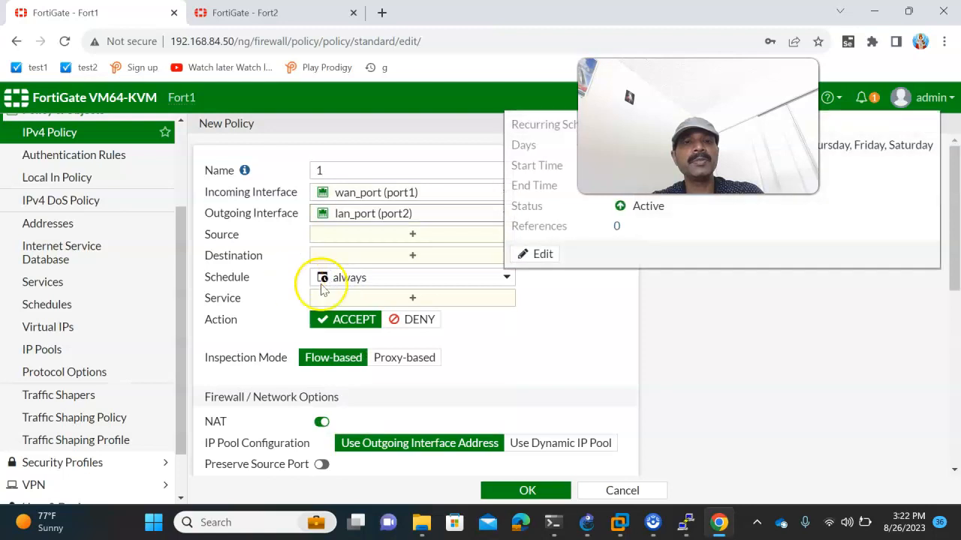
click(343, 235)
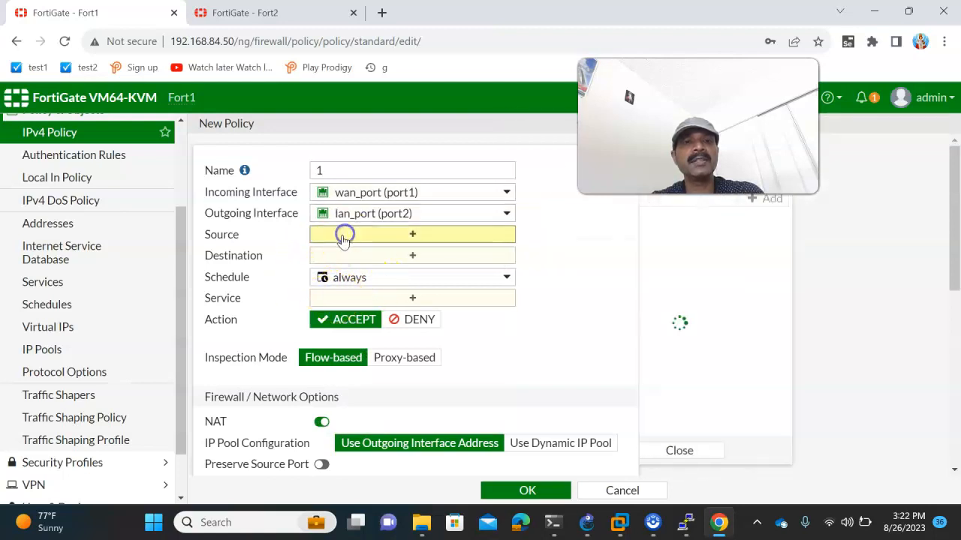
text(all)
key(Return)
click(351, 269)
text(ll)
key(Return)
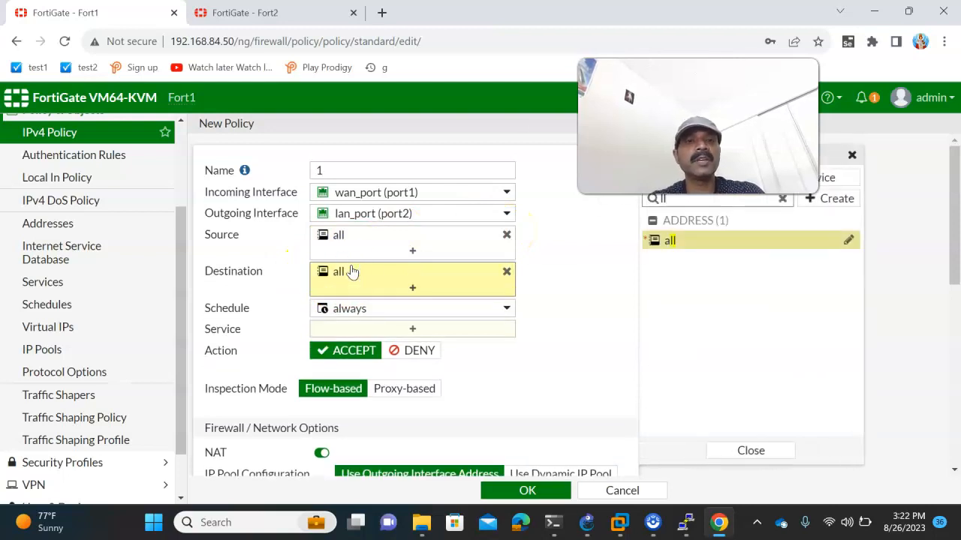
- Set the service to ALL and save the policy, dismissing the error notification
click(350, 329)
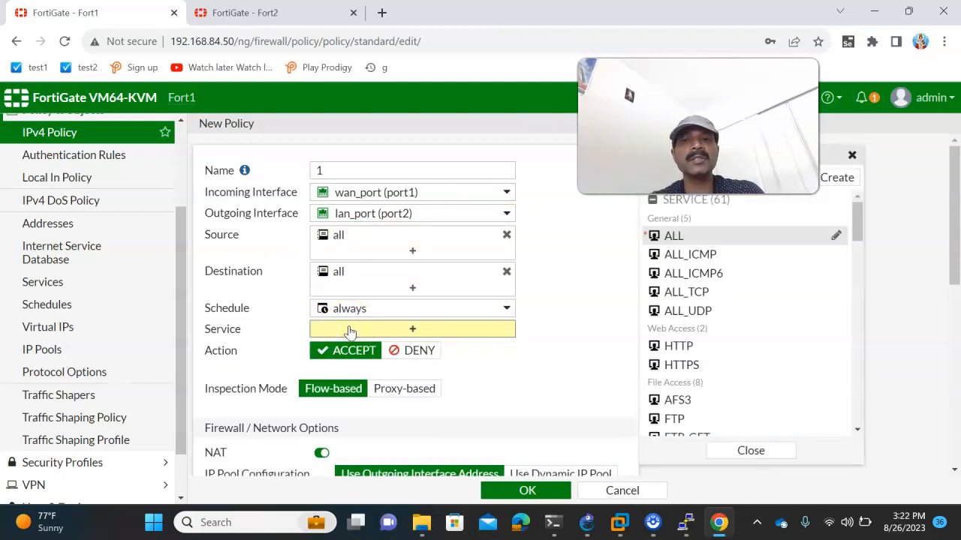
text(all)
key(Return)
click(524, 490)
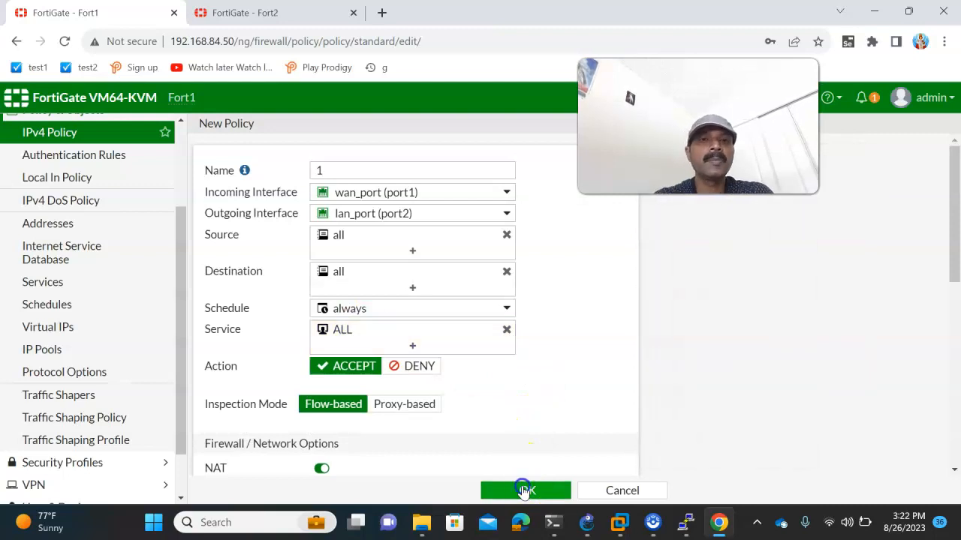
click(523, 490)
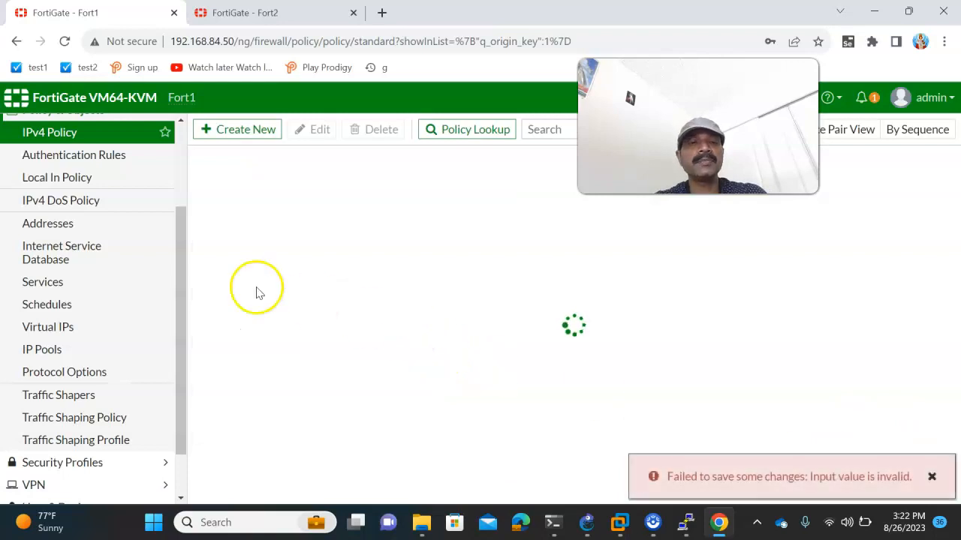
click(932, 477)
- Start policy 2 from incoming lan_port (port2) to outgoing wan_port (port1)
click(240, 131)
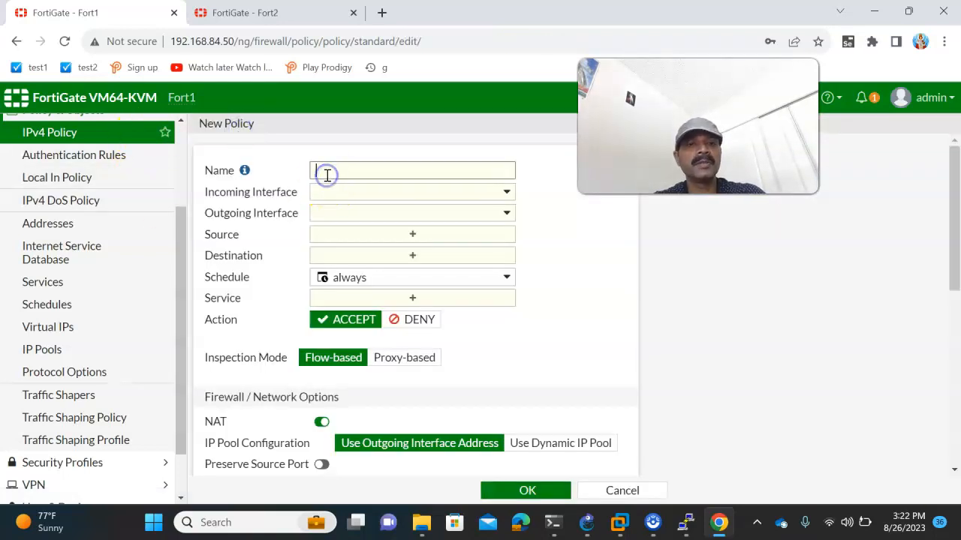
text(2)
click(332, 195)
click(350, 252)
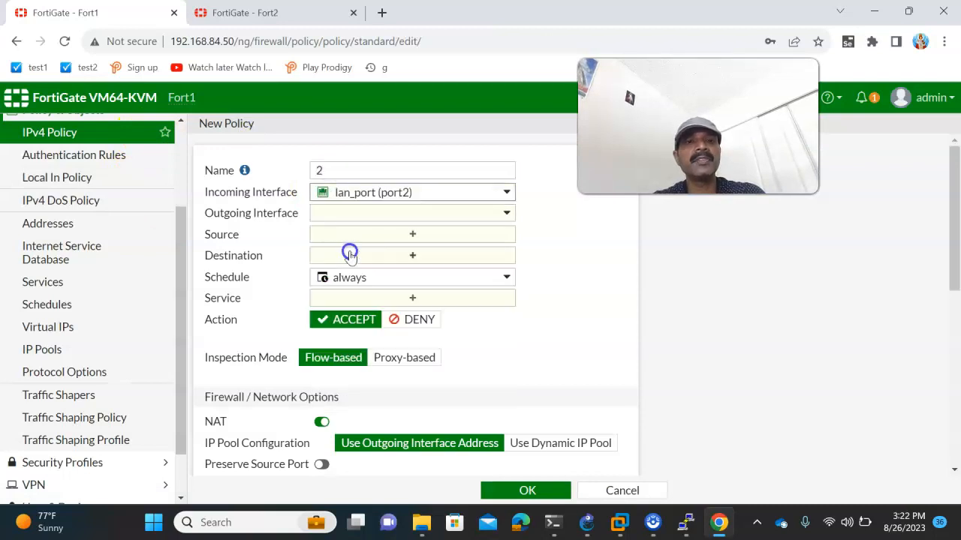
click(347, 216)
click(346, 256)
- Set source and destination to all, service ALL, and save policy 2
click(343, 237)
text(all)
key(Return)
click(340, 274)
key(Return)
click(344, 326)
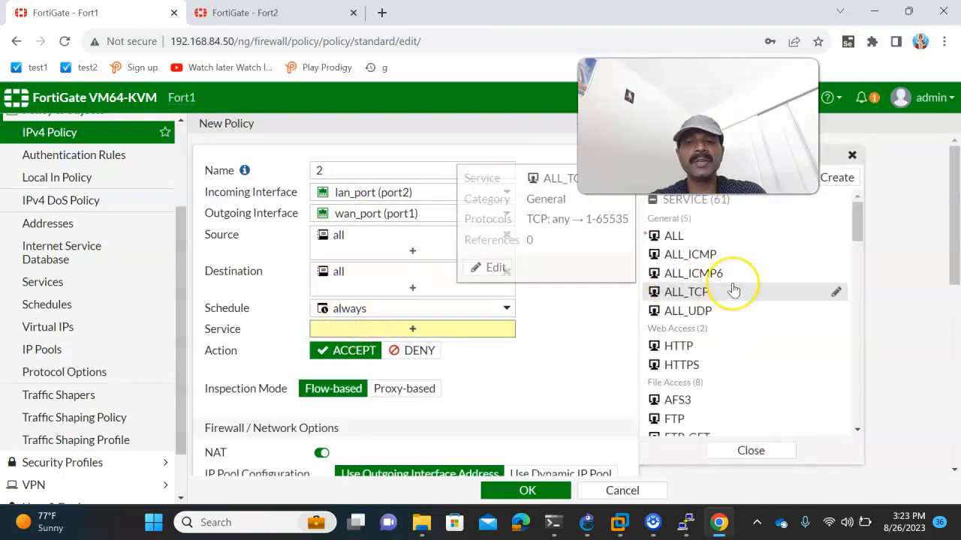
click(731, 292)
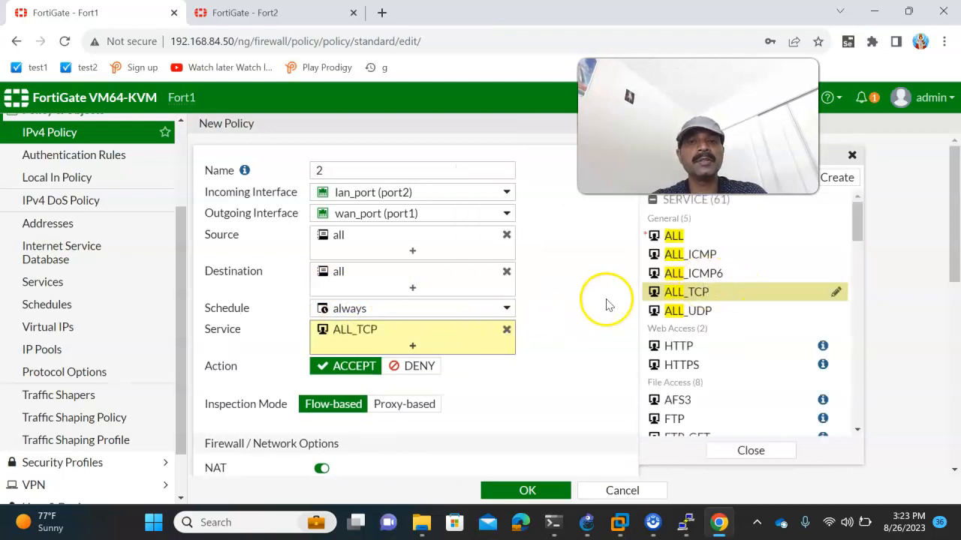
click(679, 235)
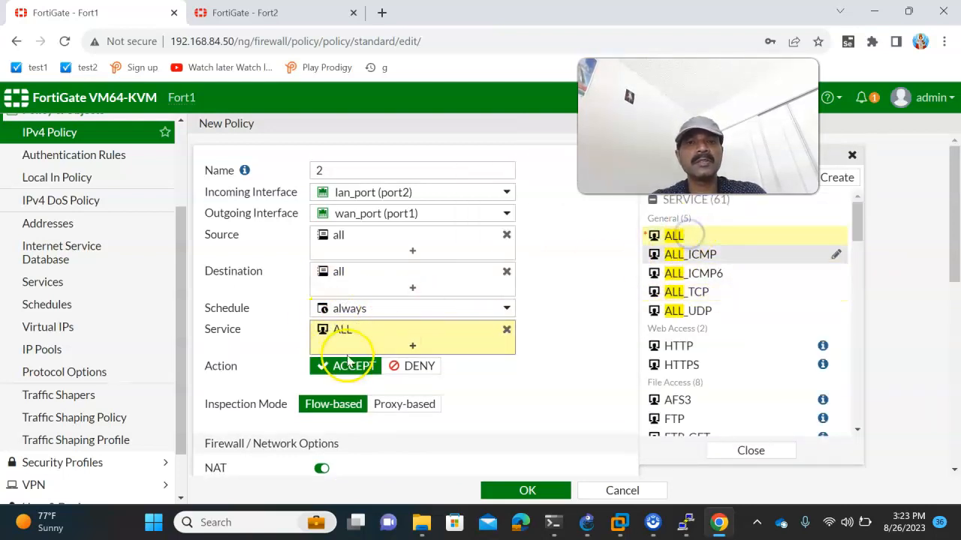
click(535, 492)
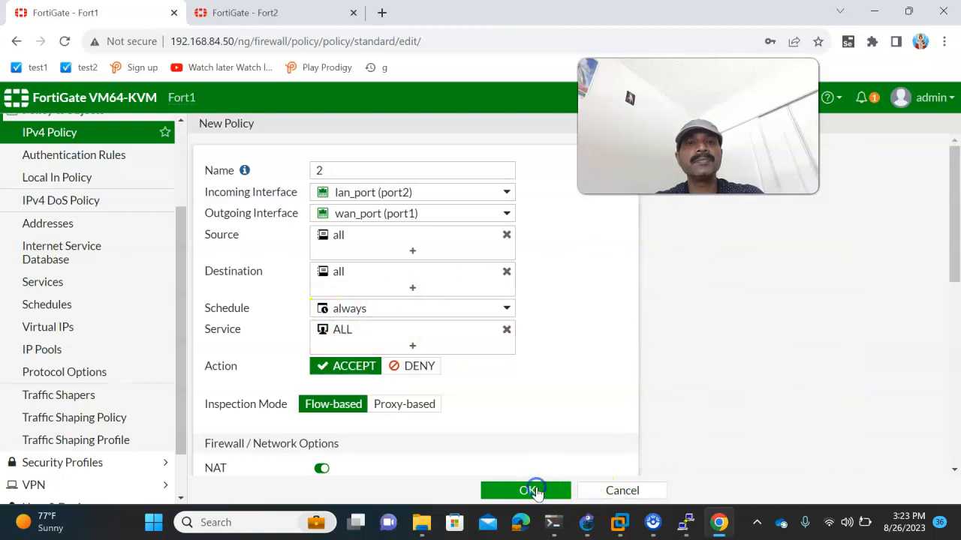
click(586, 522)
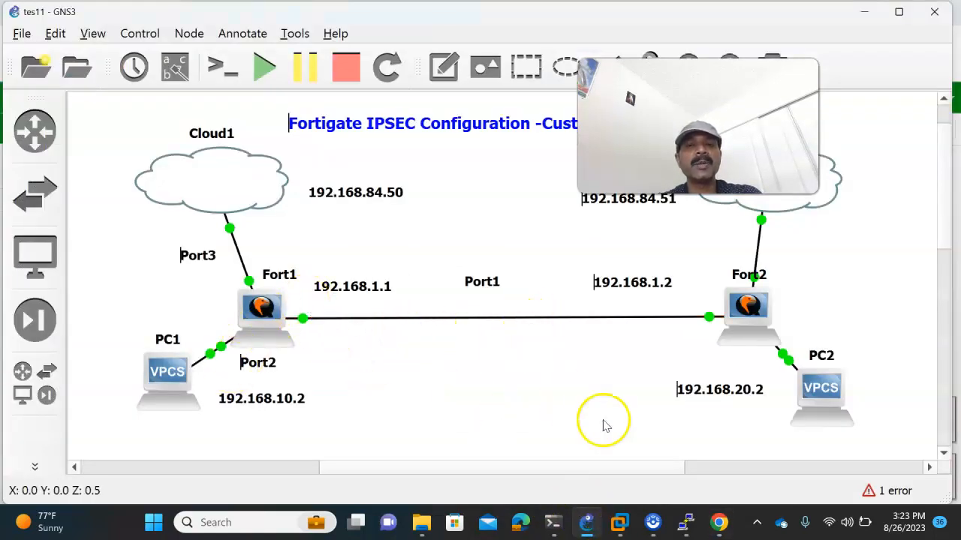
- On Fort1's policy list, dismiss the two error notifications and refresh the list
mouse_move(685, 518)
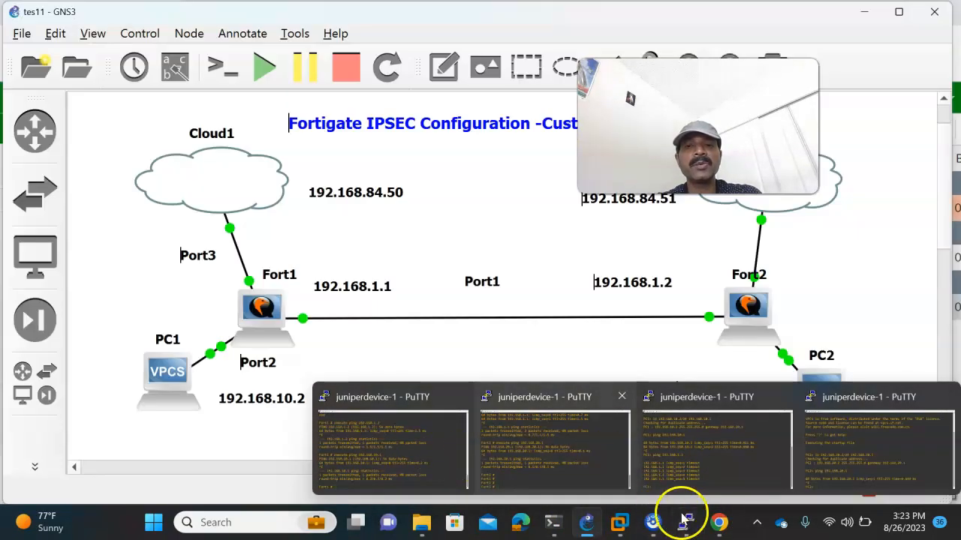
click(721, 521)
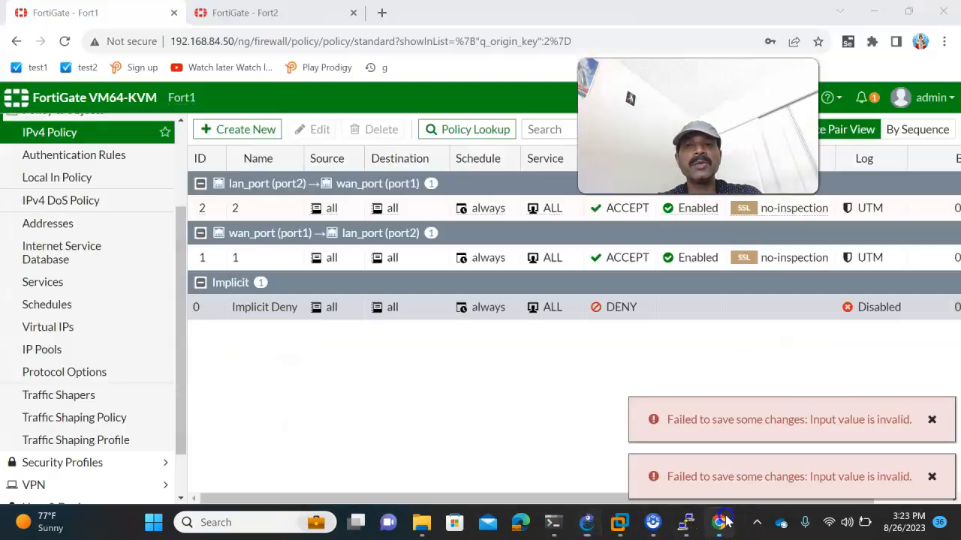
click(333, 293)
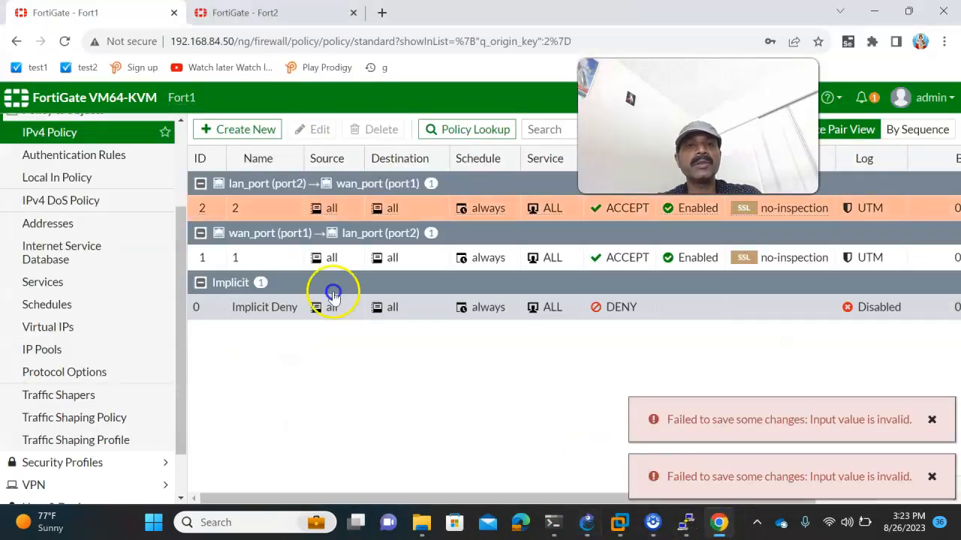
click(934, 421)
click(932, 477)
click(942, 490)
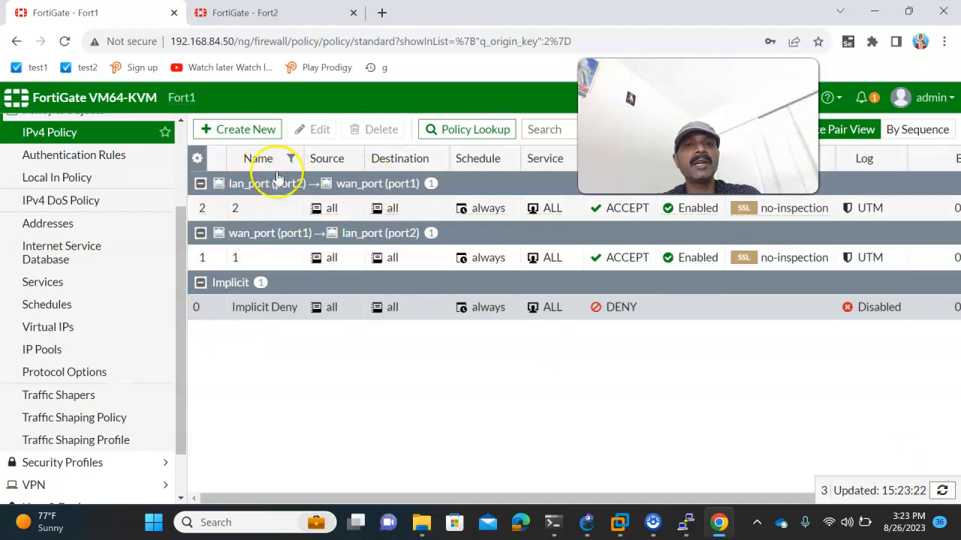
- Open Fort2's IPv4 Policy list, which holds only the Implicit Deny rule
click(240, 13)
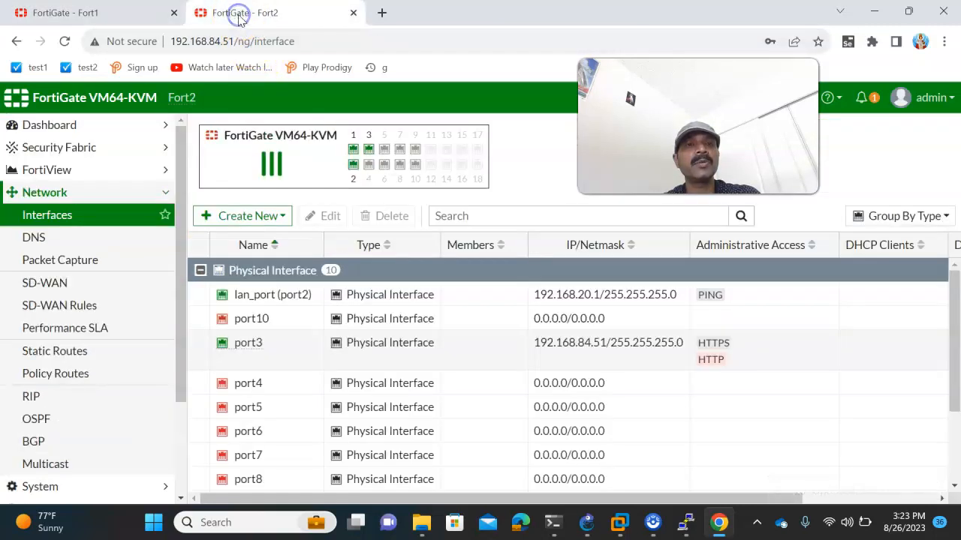
scroll(74, 290, down, 3)
click(70, 380)
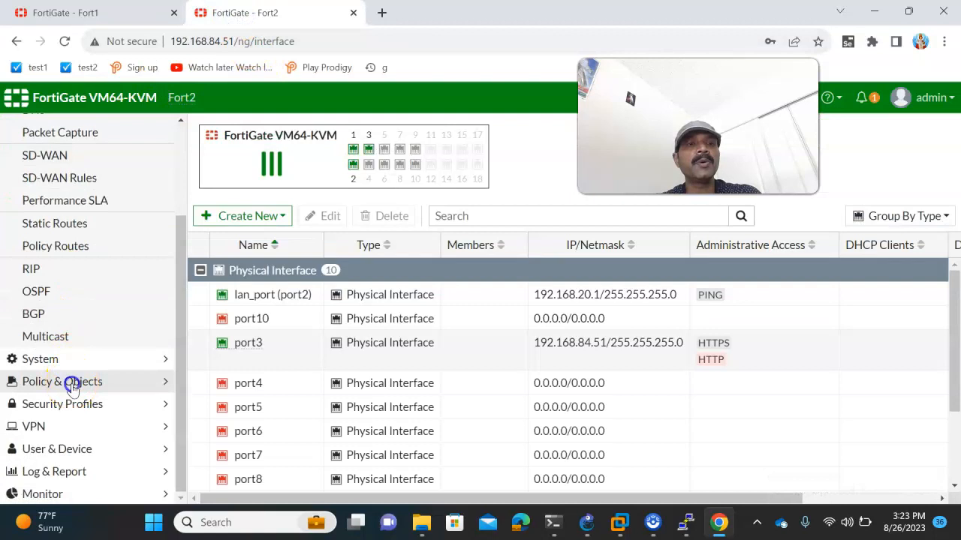
click(52, 134)
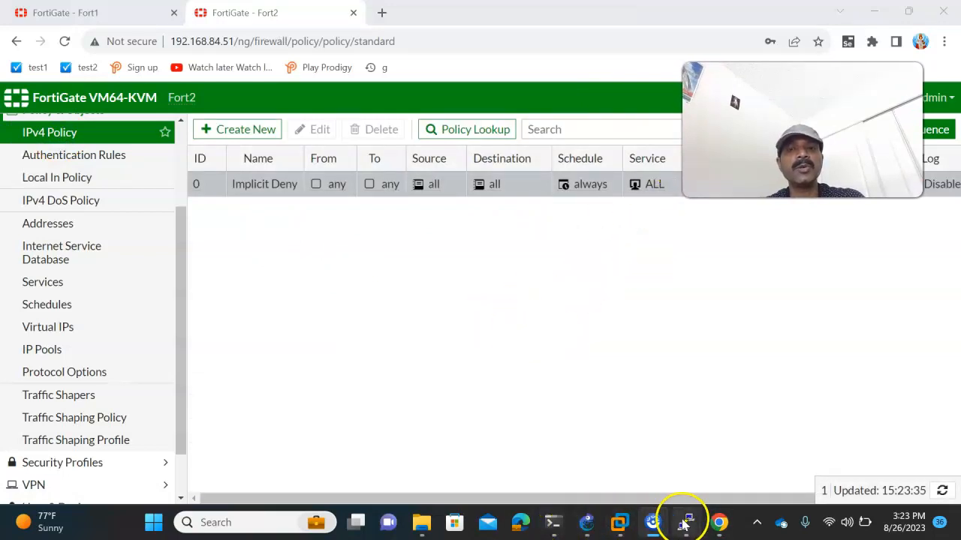
mouse_move(686, 523)
click(680, 475)
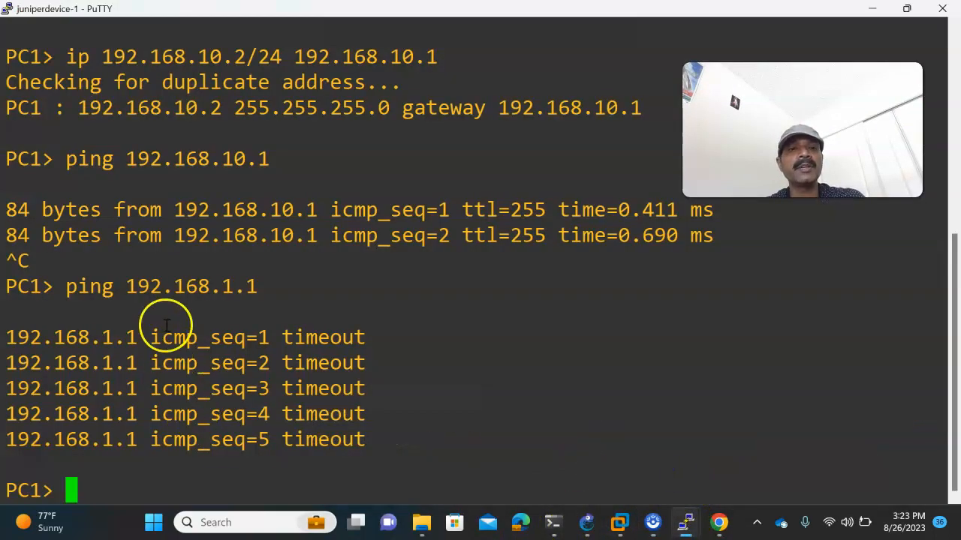
mouse_move(717, 523)
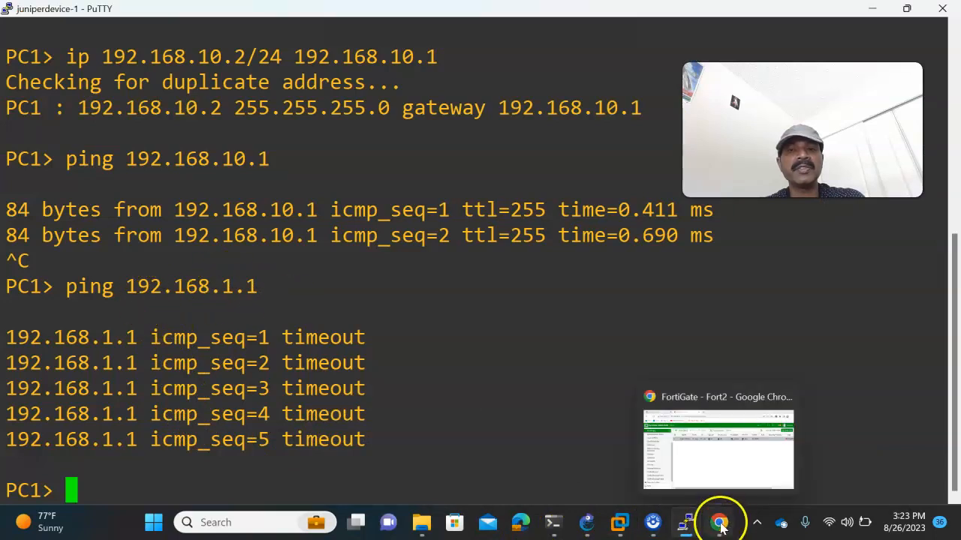
click(716, 467)
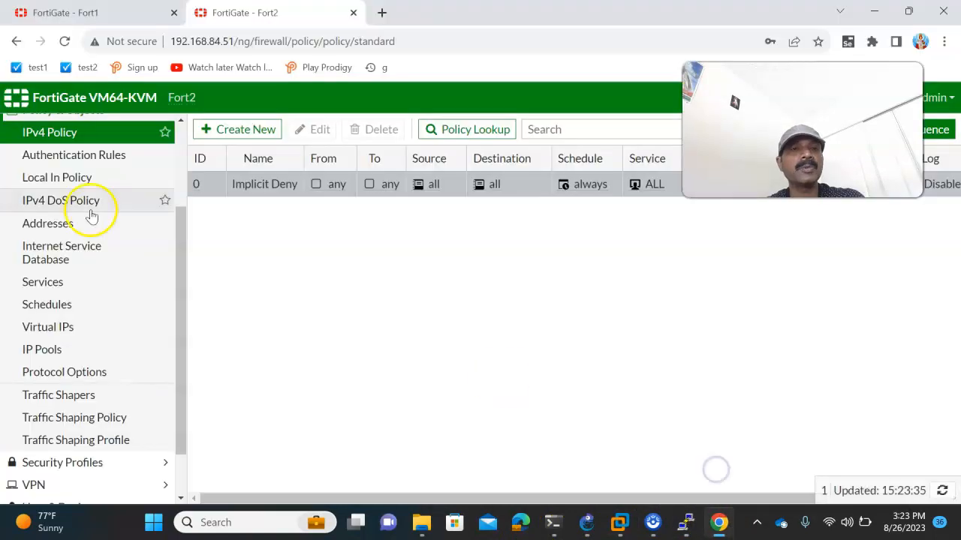
- Start a new Fort2 policy from wan_port (port1) to lan_port (port2)
click(231, 134)
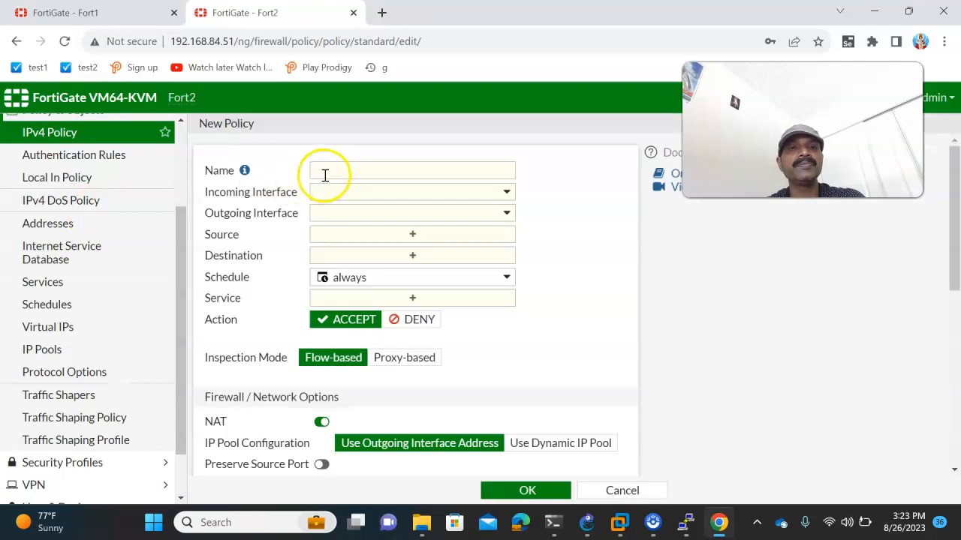
click(349, 194)
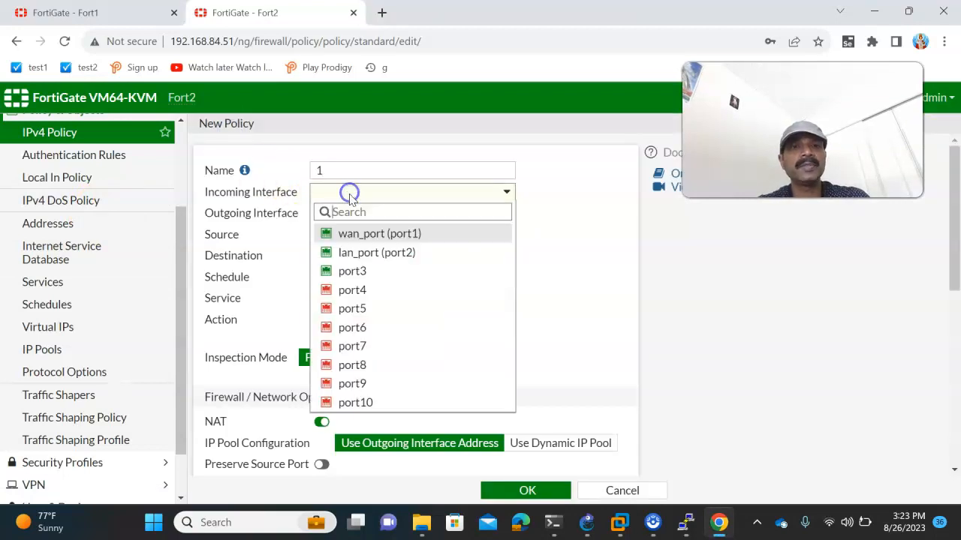
click(350, 235)
click(347, 214)
click(356, 274)
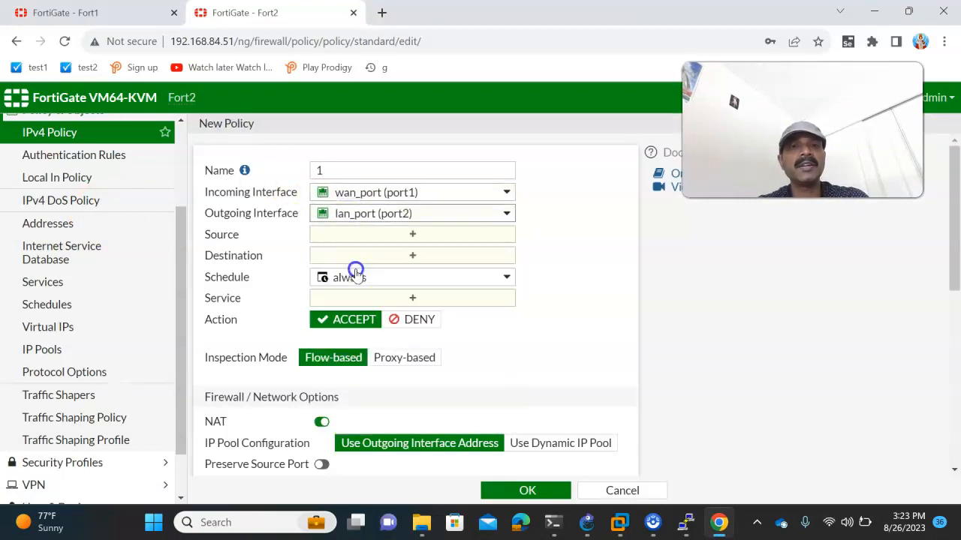
mouse_move(353, 202)
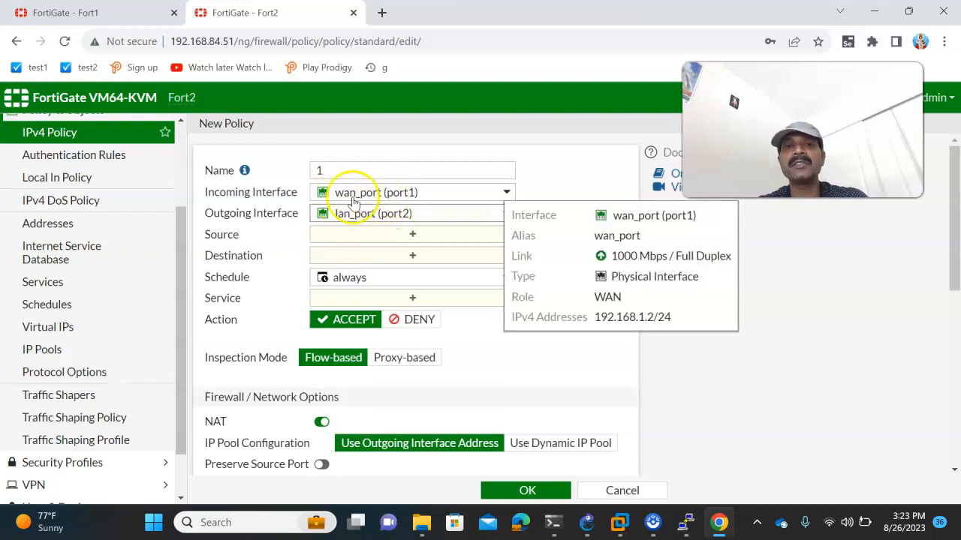
- Set source and destination to all, service ALL, save, and dismiss the error messages
click(335, 239)
text(all)
key(Return)
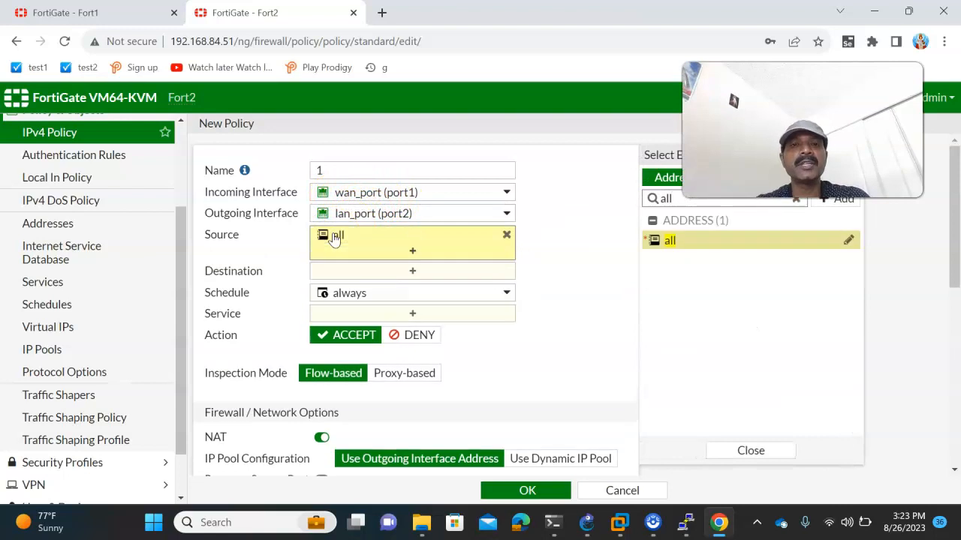
click(330, 271)
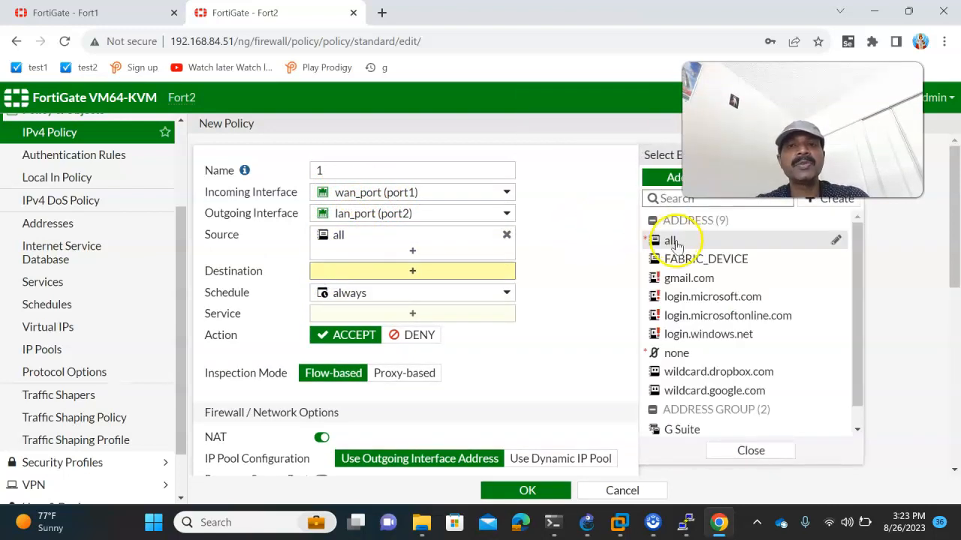
click(672, 241)
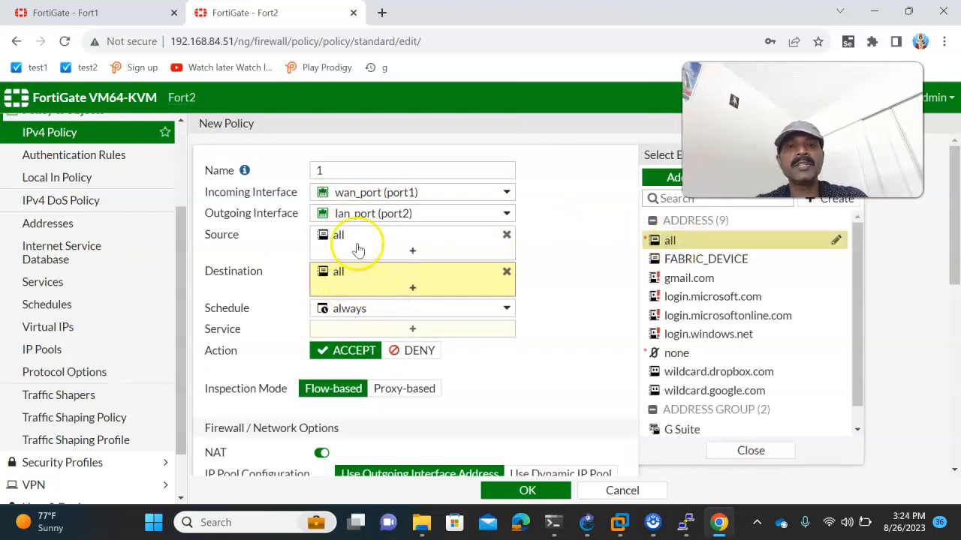
click(344, 329)
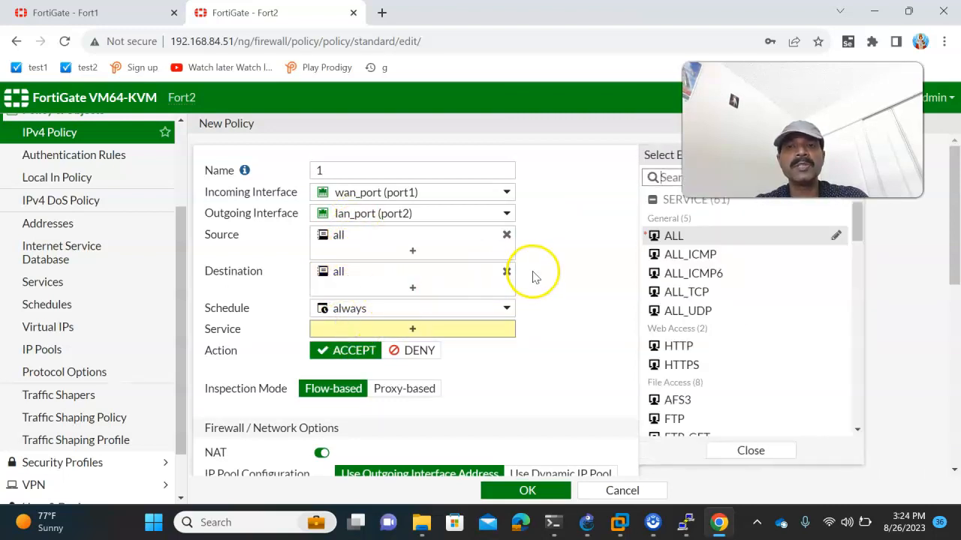
click(678, 237)
click(520, 492)
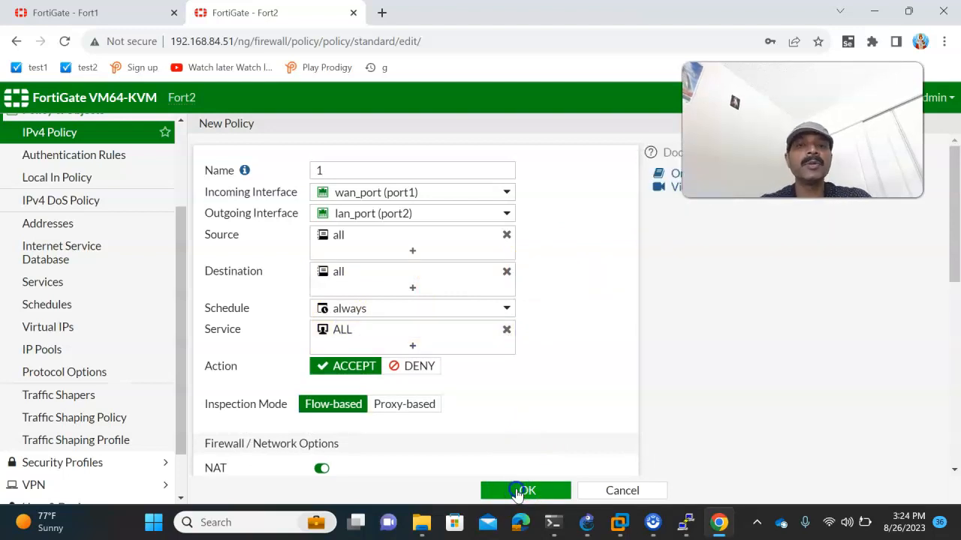
click(518, 492)
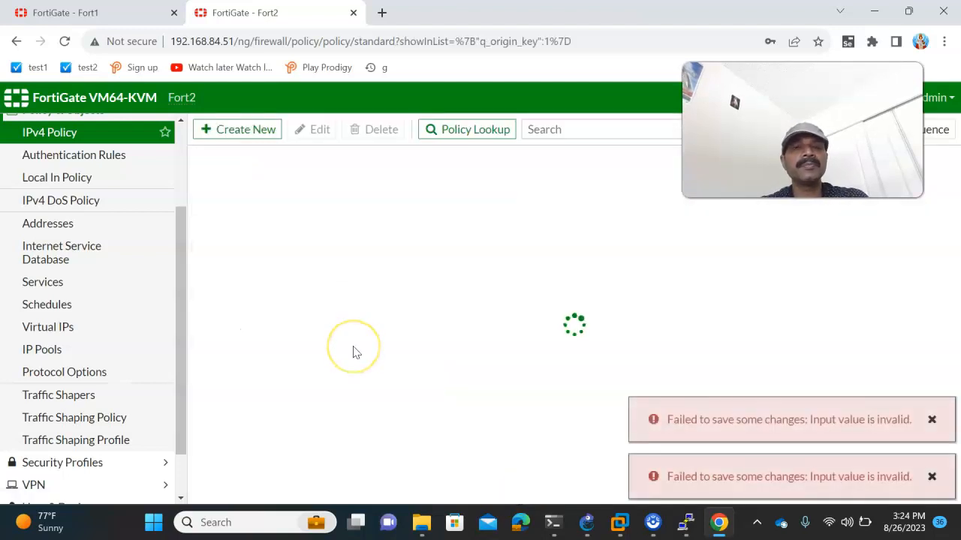
click(932, 419)
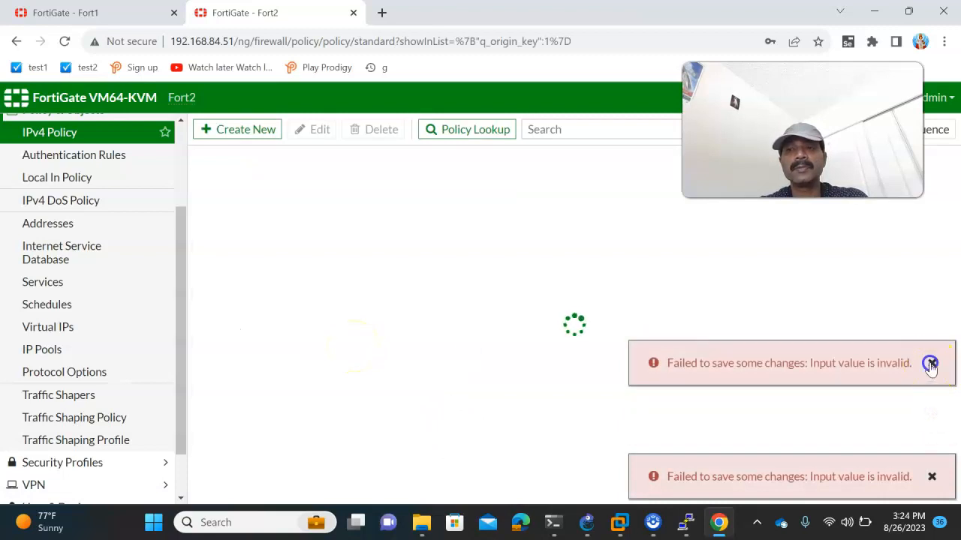
click(931, 363)
click(932, 477)
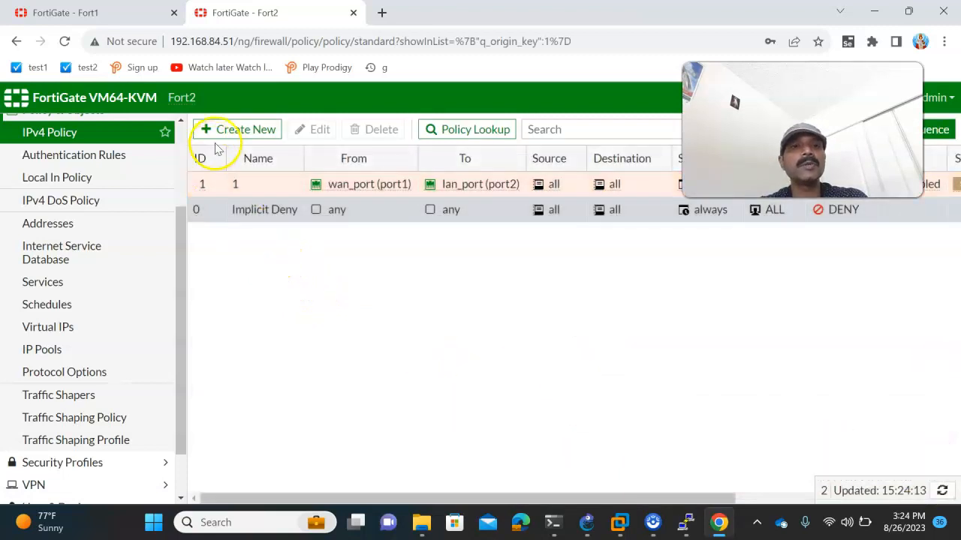
- Start Fort2 policy 2 from lan_port (port2) to wan_port (port1)
click(233, 129)
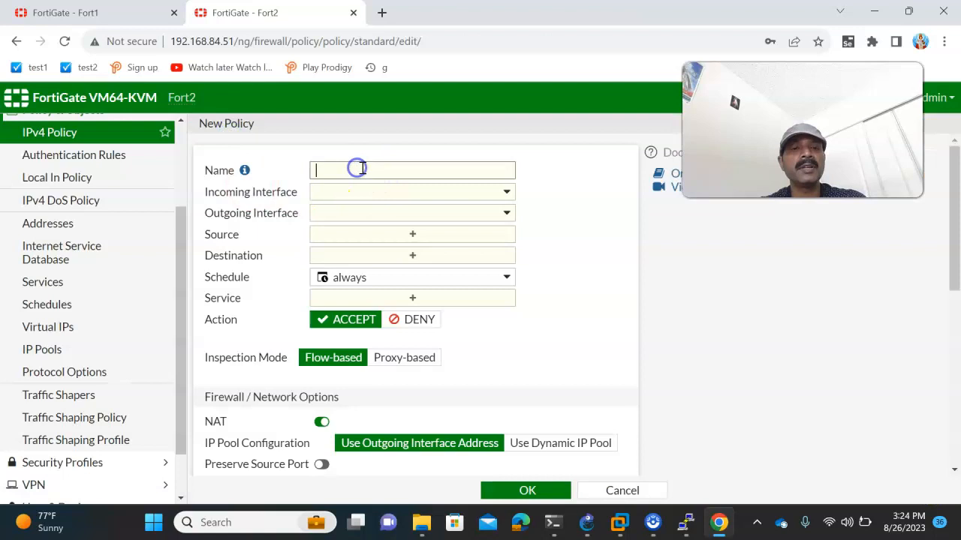
text(2)
click(347, 193)
click(352, 252)
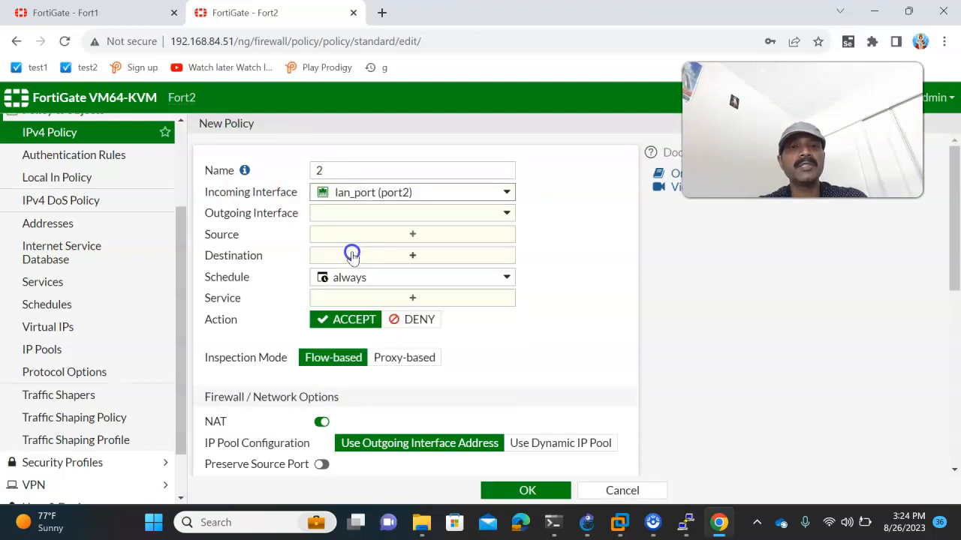
click(344, 215)
click(350, 254)
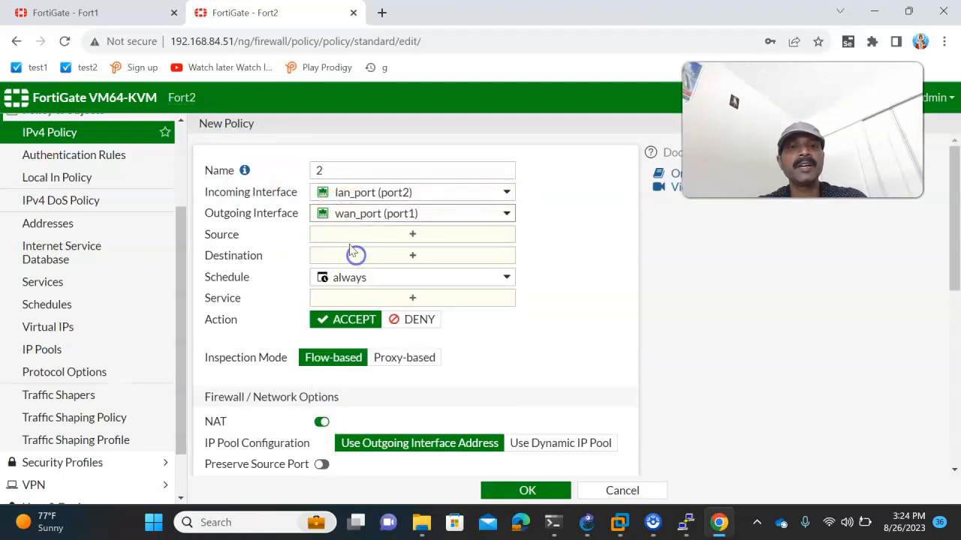
- Set source and destination to all, service ALL, save, and clear the error messages
click(343, 240)
click(668, 240)
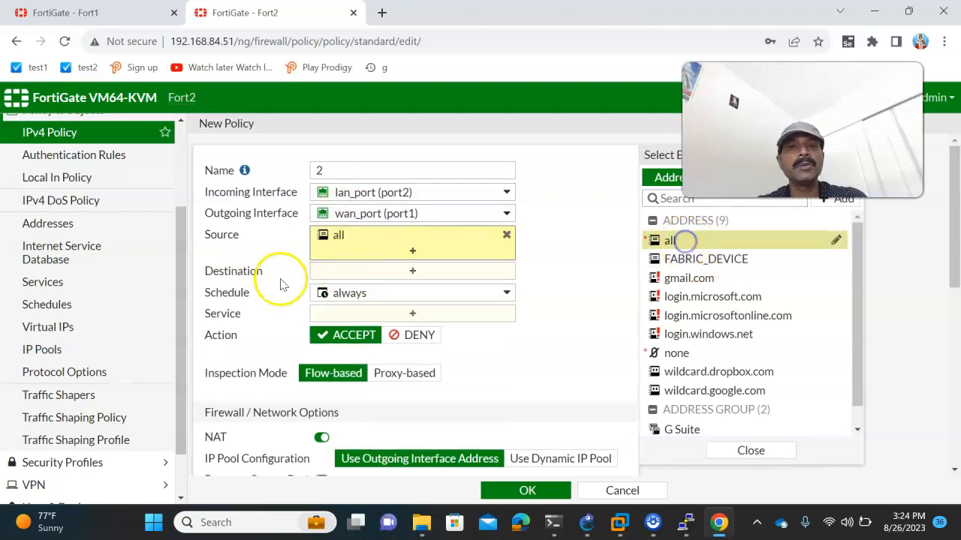
click(352, 273)
click(659, 241)
click(352, 328)
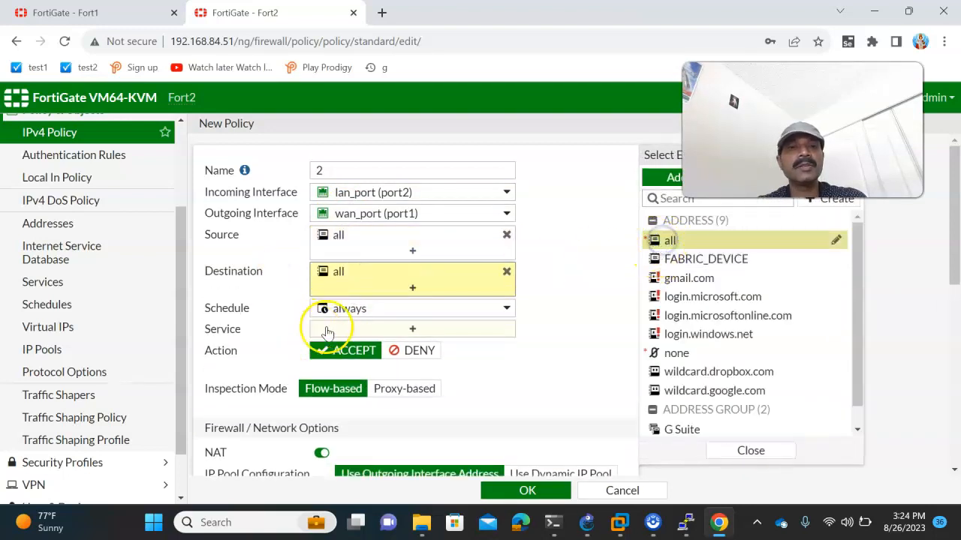
click(691, 236)
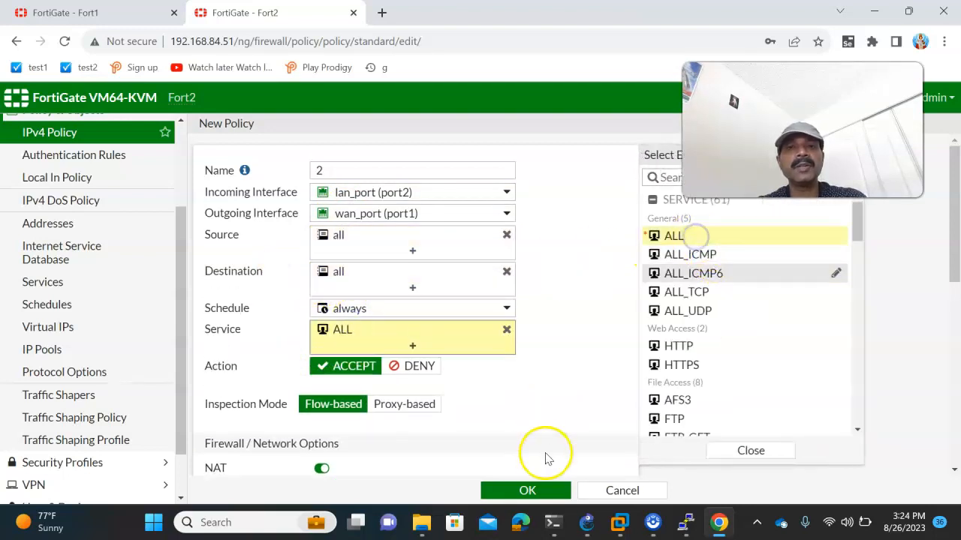
click(526, 490)
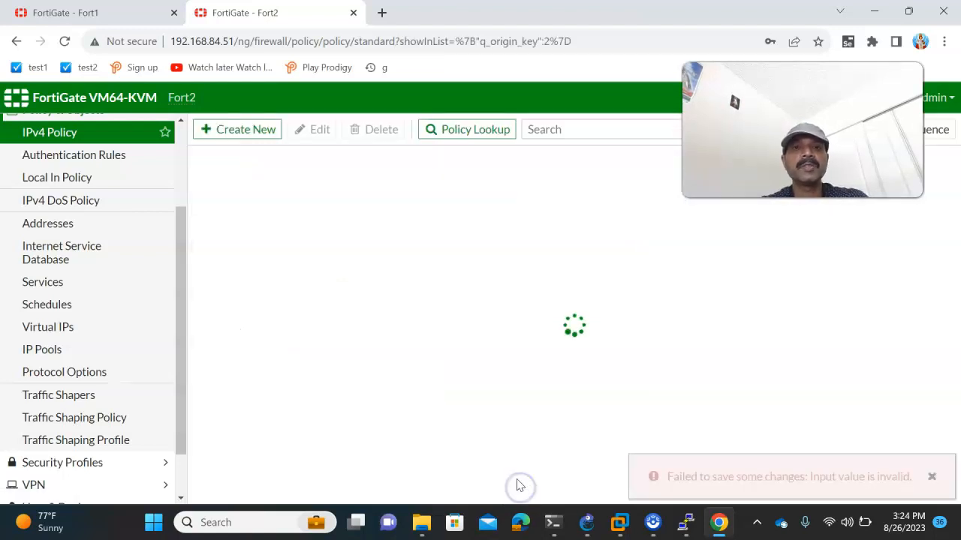
click(932, 420)
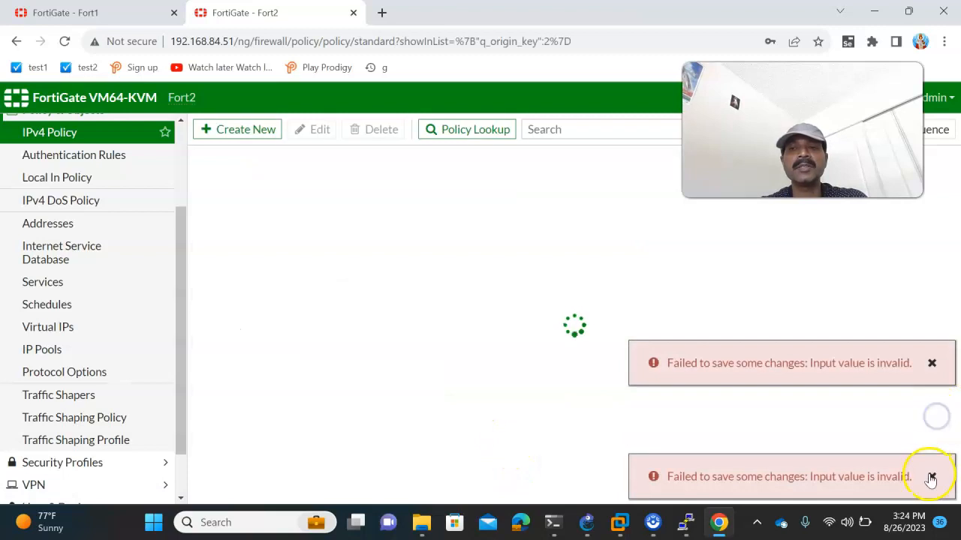
click(931, 476)
click(930, 476)
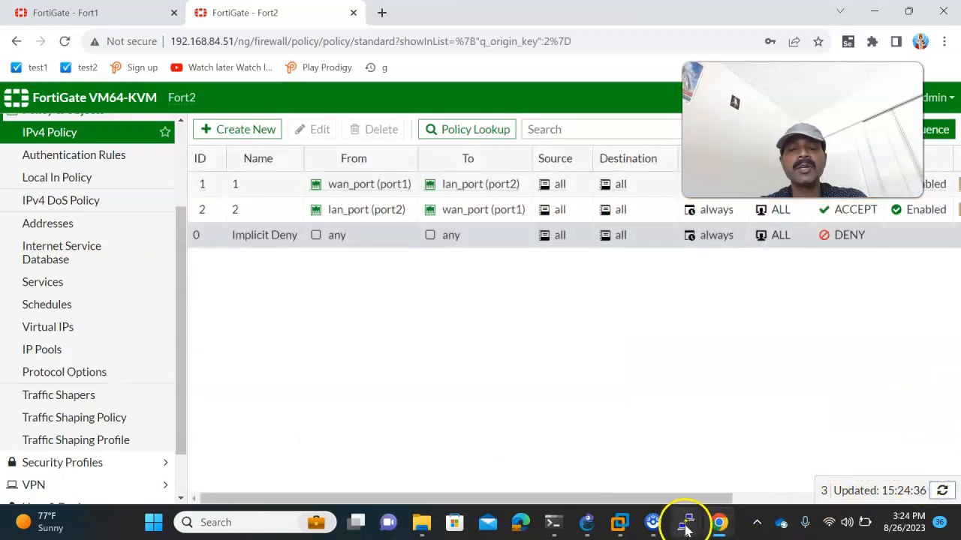
- Rerun the ping to 192.168.1.1 from PC1's console
mouse_move(686, 521)
click(685, 461)
key(Up)
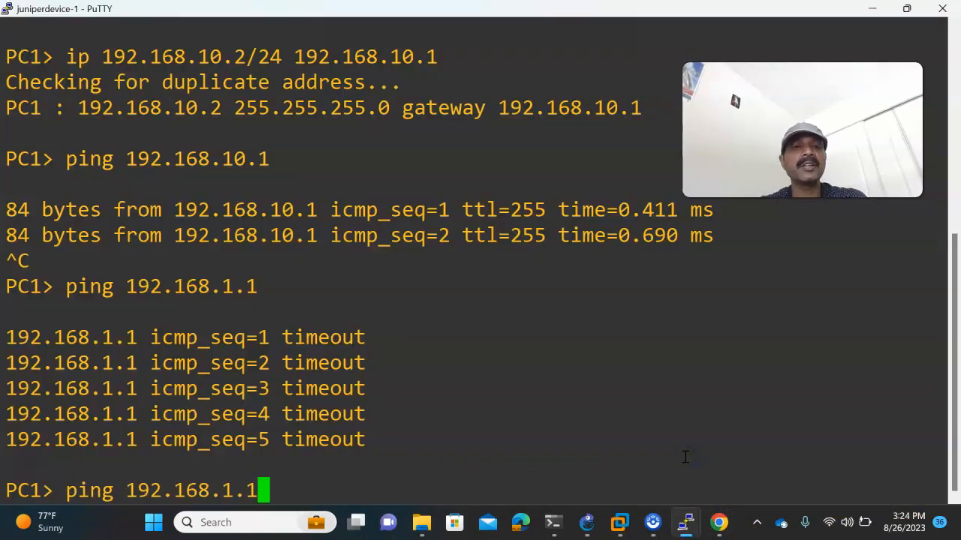
key(Return)
click(586, 523)
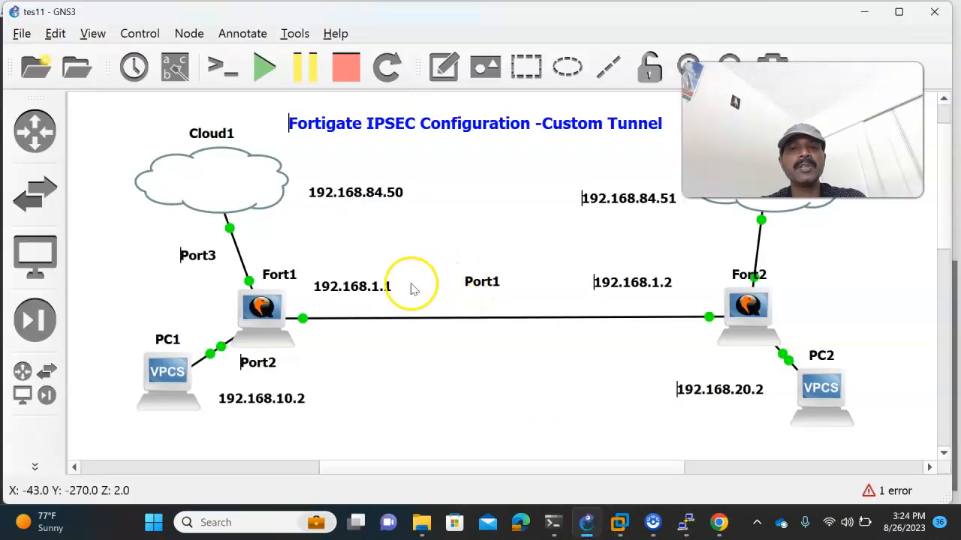
- Ping 192.168.1.2 and 192.168.20.1 from PC1, stopping each with Ctrl+C
mouse_move(685, 520)
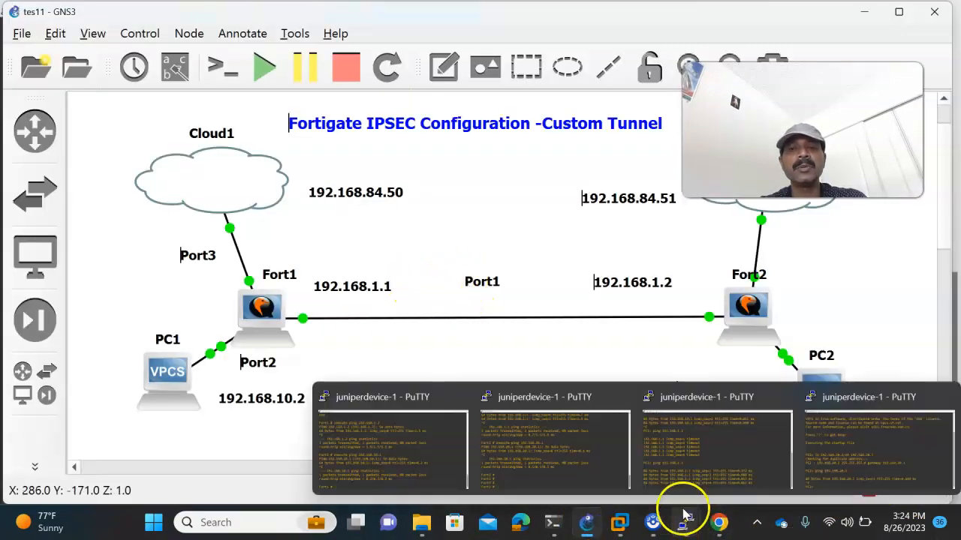
click(666, 471)
key(Return)
key(Up)
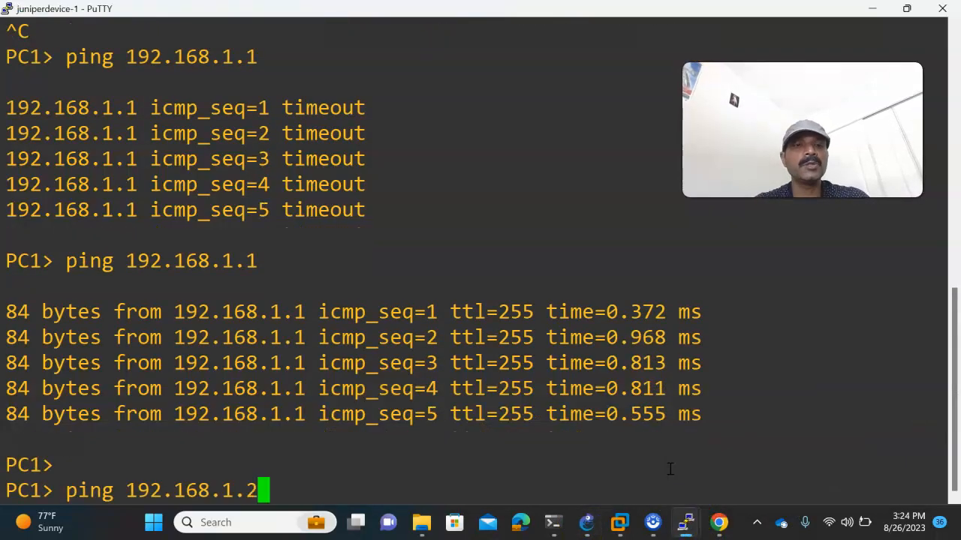
key(Return)
key(ctrl+c)
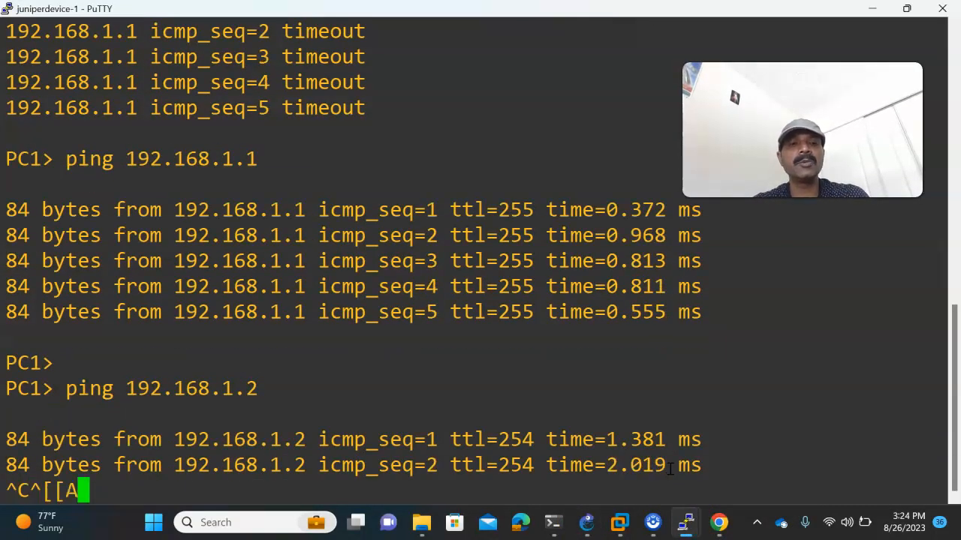
key(ctrl+c)
key(Up)
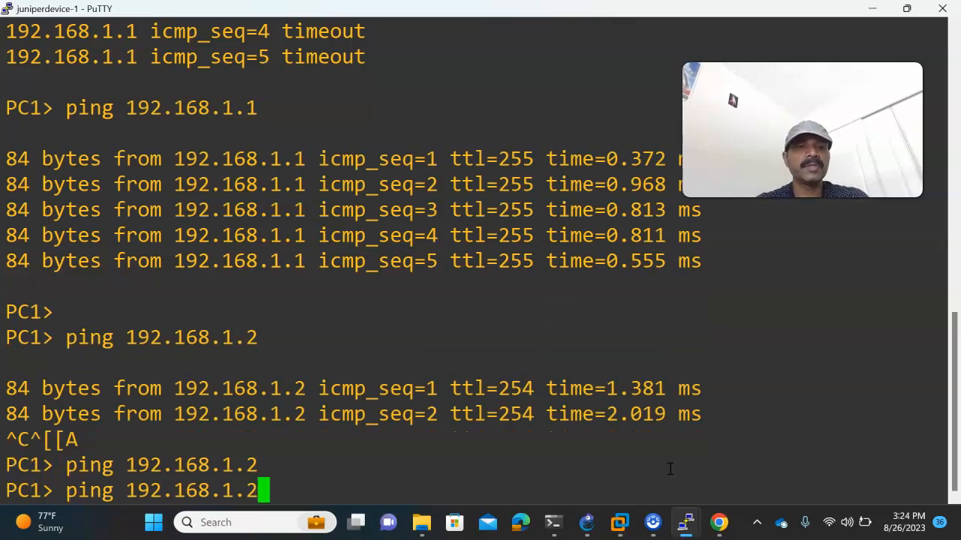
key(Return)
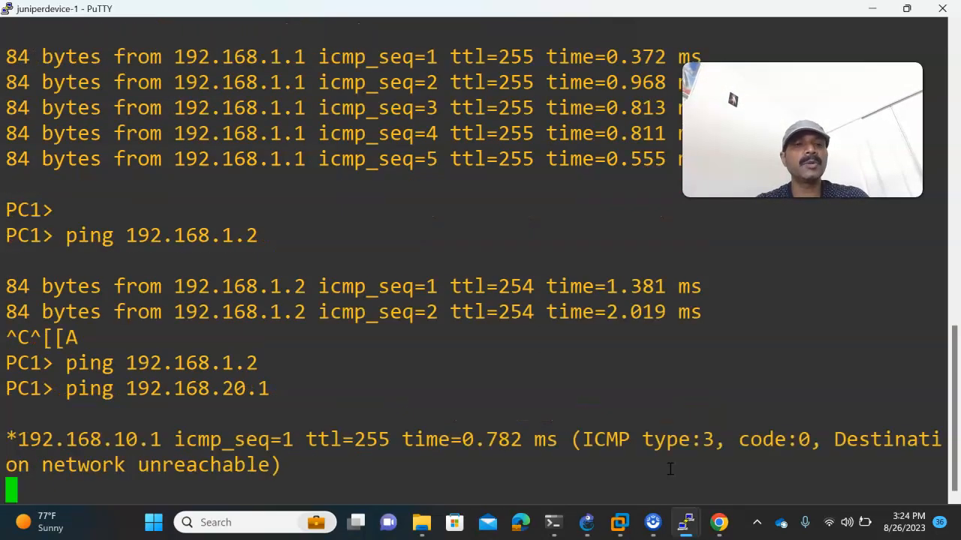
key(ctrl+c)
click(587, 522)
click(644, 331)
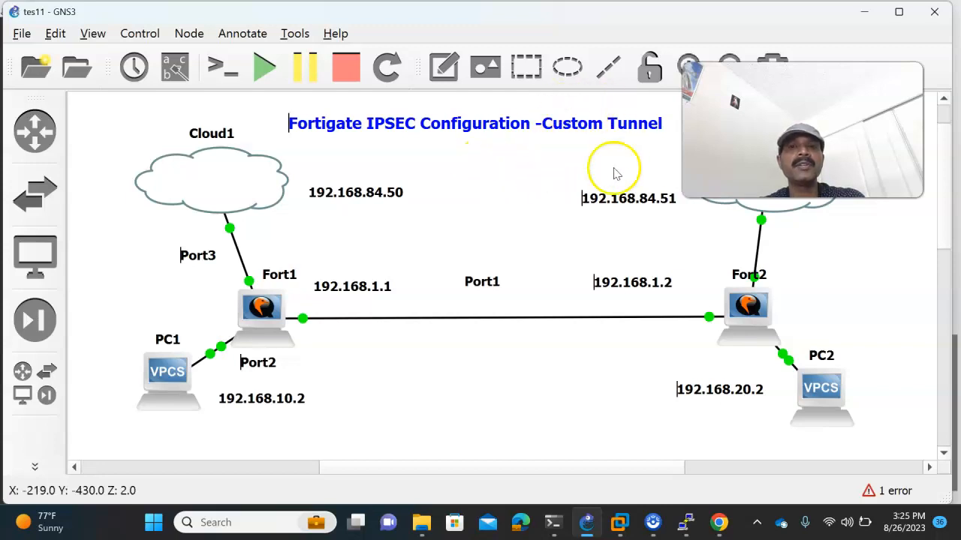
- On Fort1, start the IPsec Wizard for tunnel site1 and advance to authentication
mouse_move(719, 521)
click(696, 467)
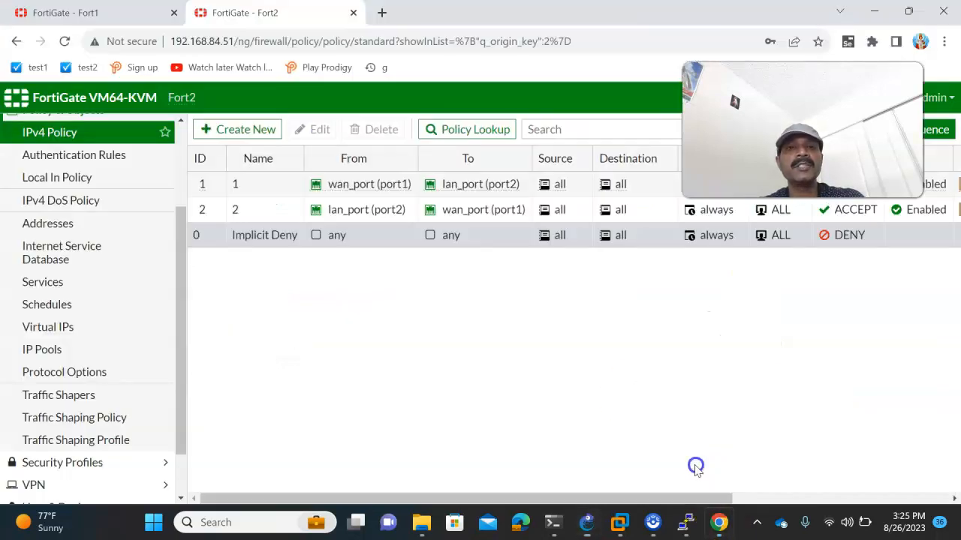
click(75, 13)
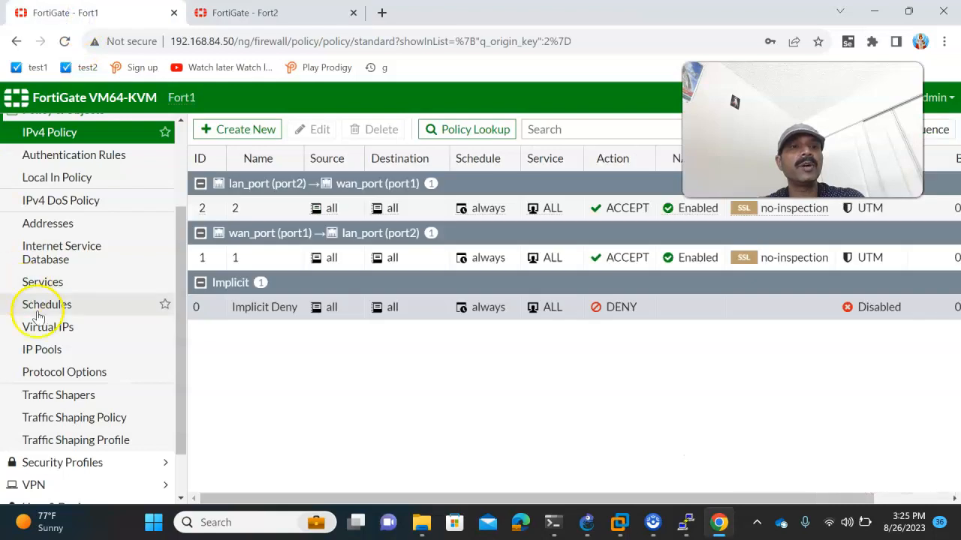
scroll(41, 316, down, 2)
click(93, 431)
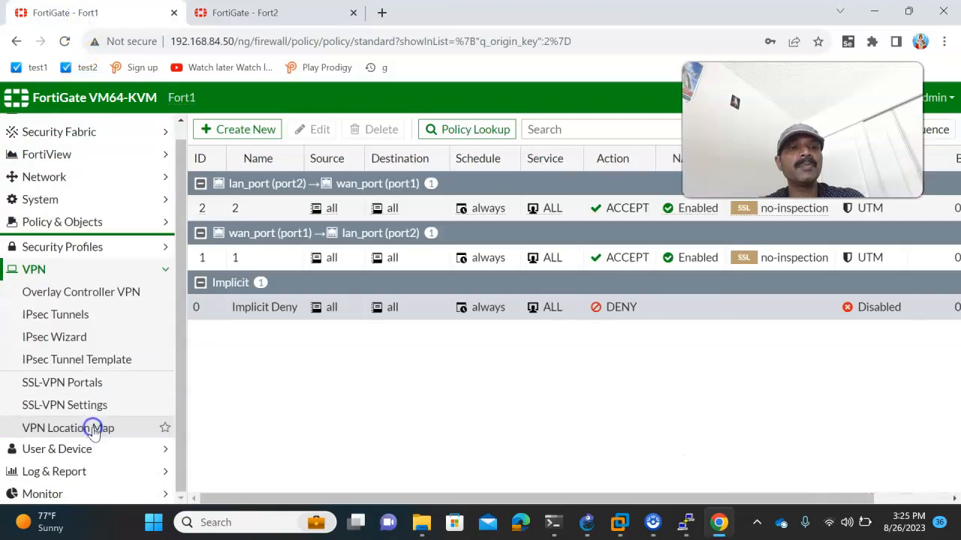
click(72, 338)
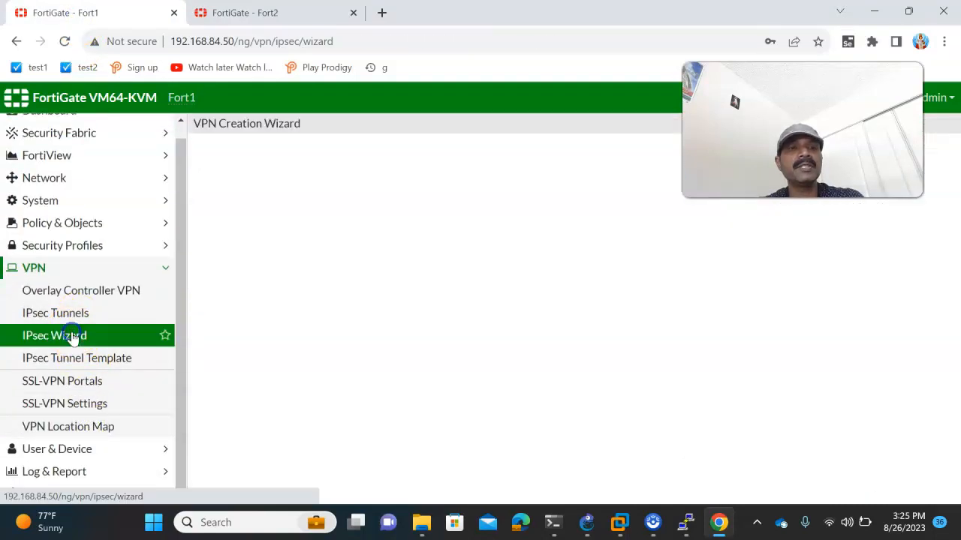
click(329, 181)
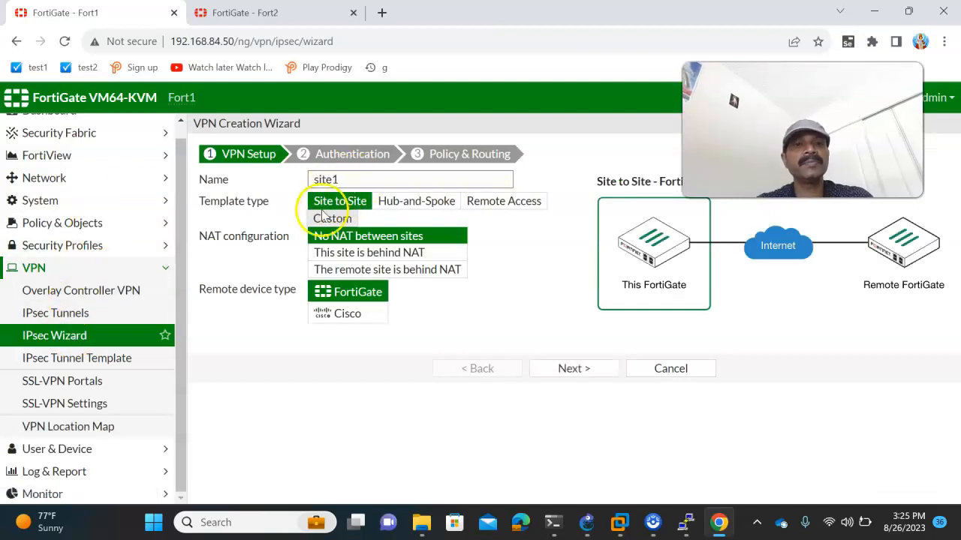
click(572, 367)
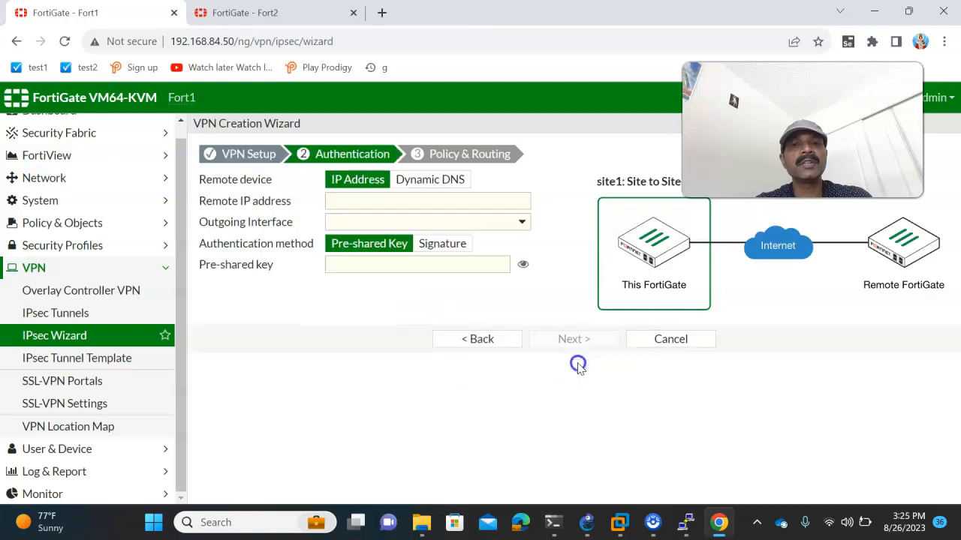
- Set the remote peer to 192.168.1.2 and enter the pre-shared key
mouse_move(585, 526)
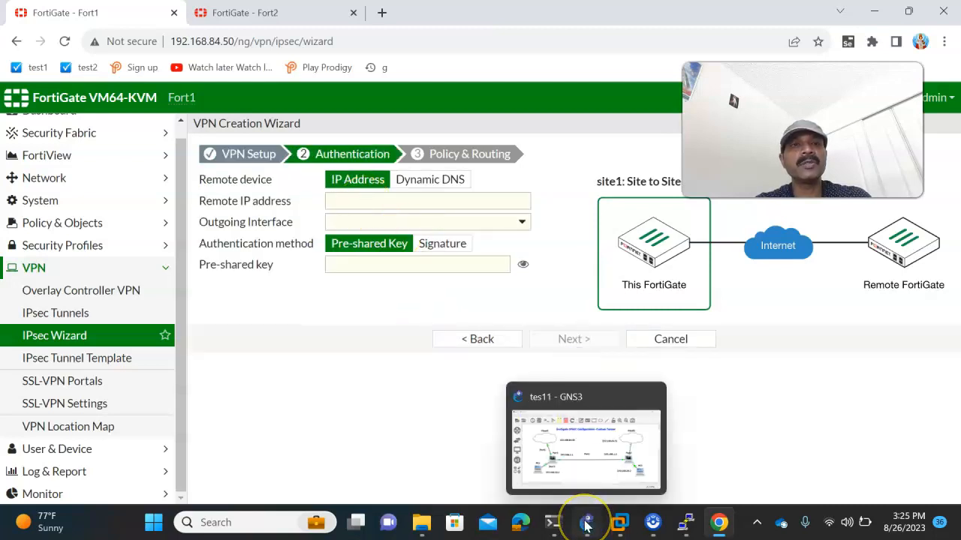
click(586, 525)
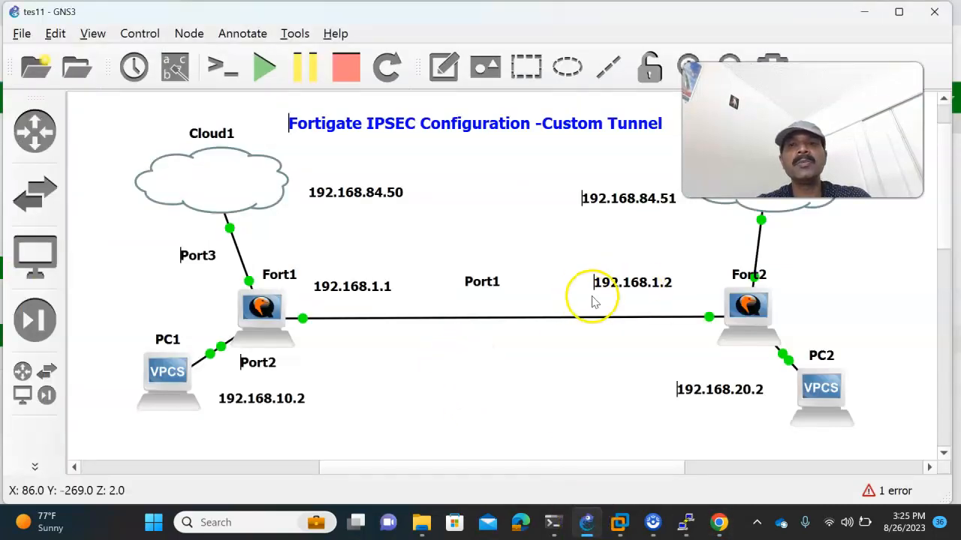
key(alt+Tab)
click(363, 199)
text(192.168)
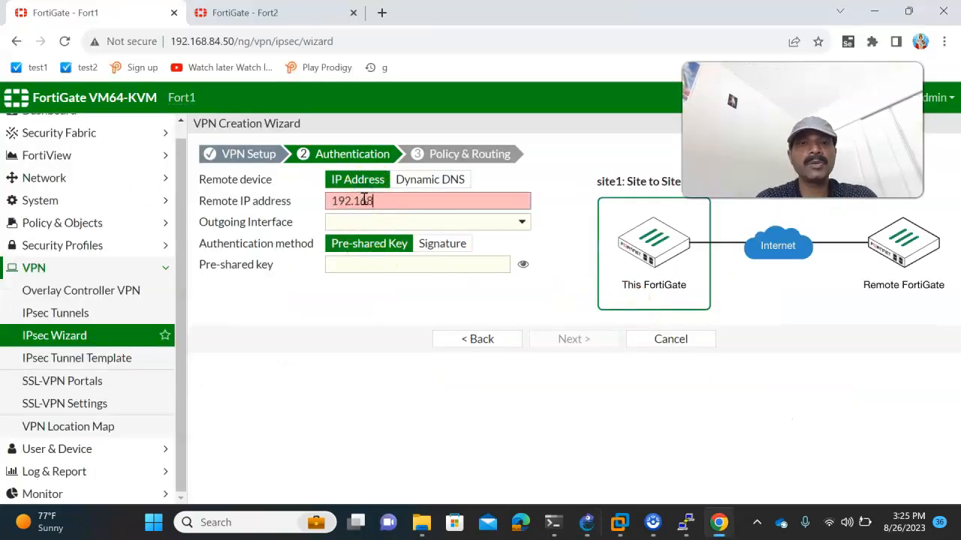
text(.1.2)
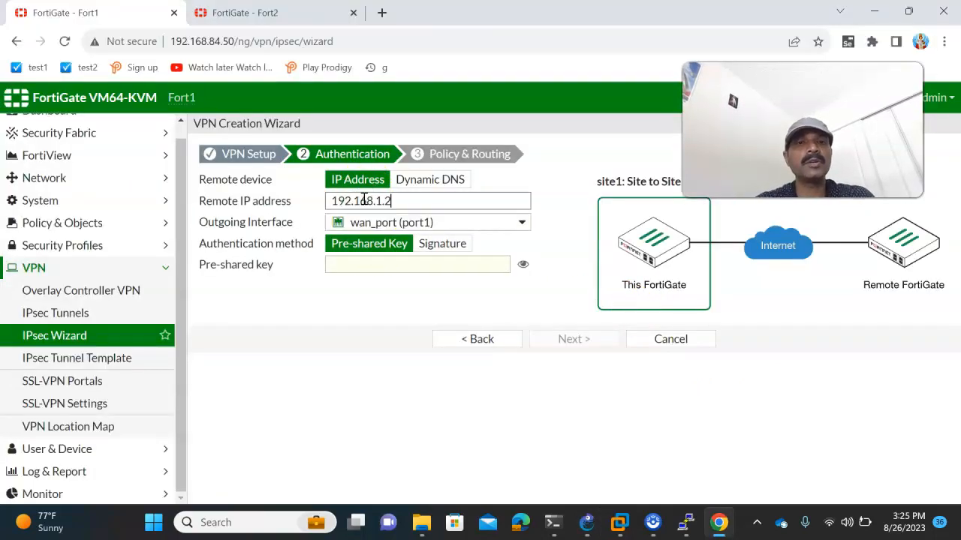
click(587, 521)
key(alt+Tab)
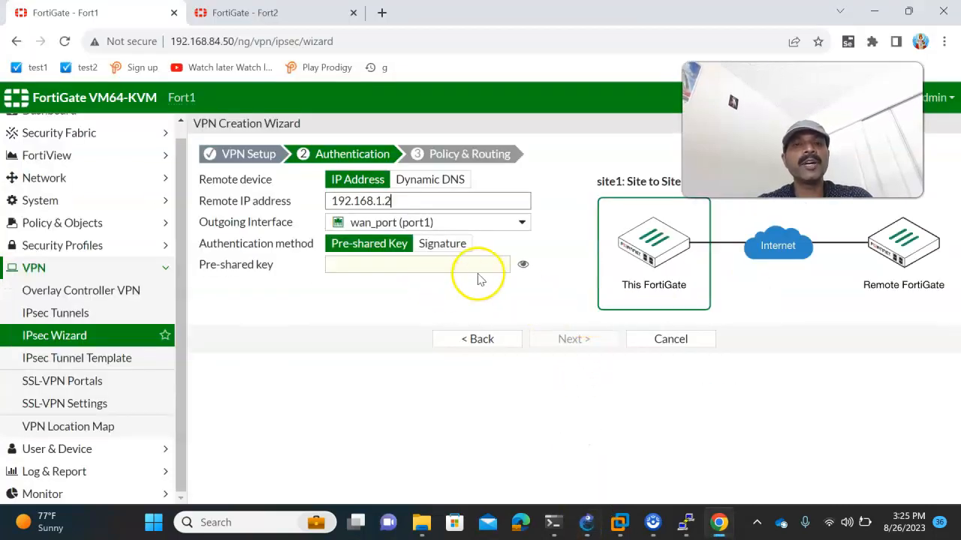
click(374, 268)
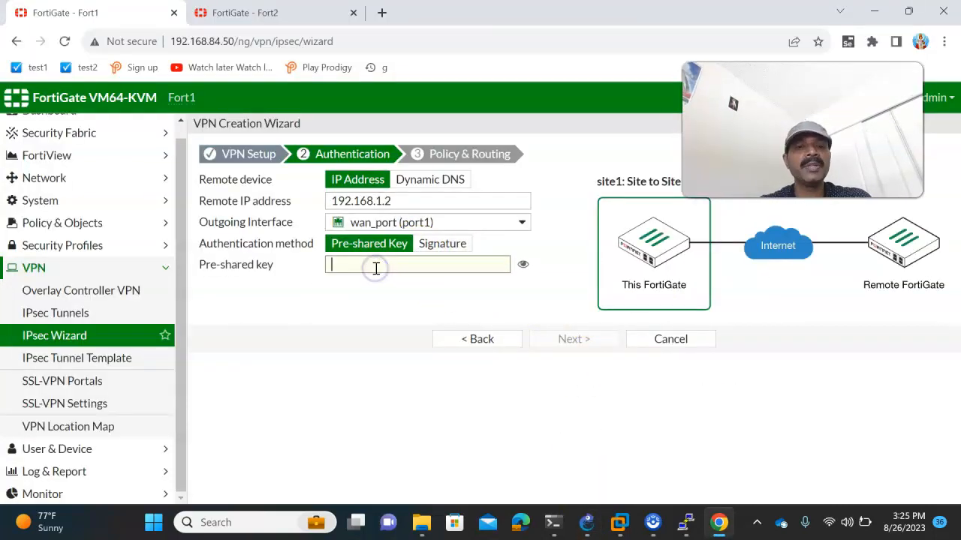
text(fort)
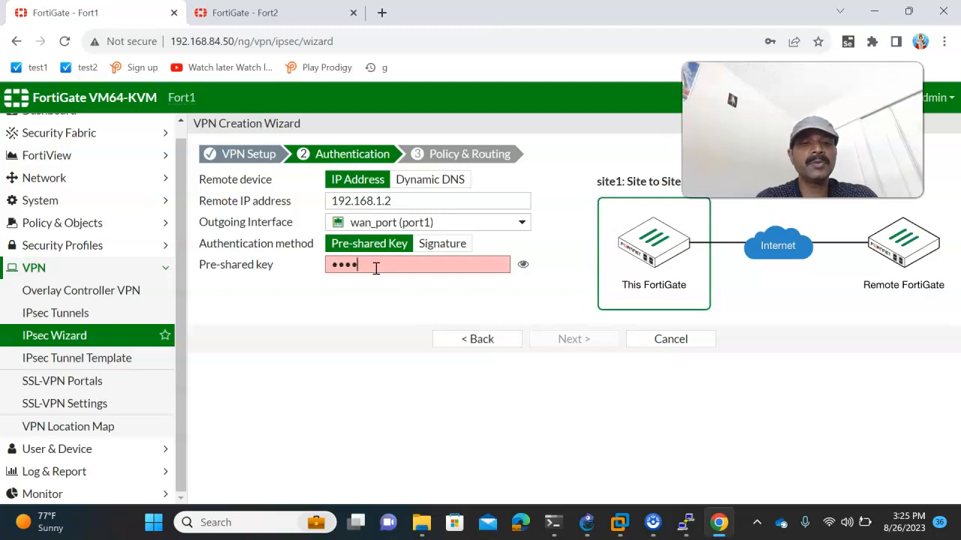
text(in)
- Use lan_port as the local interface with remote subnet 192.168.20.0/24, and create the VPN
click(570, 339)
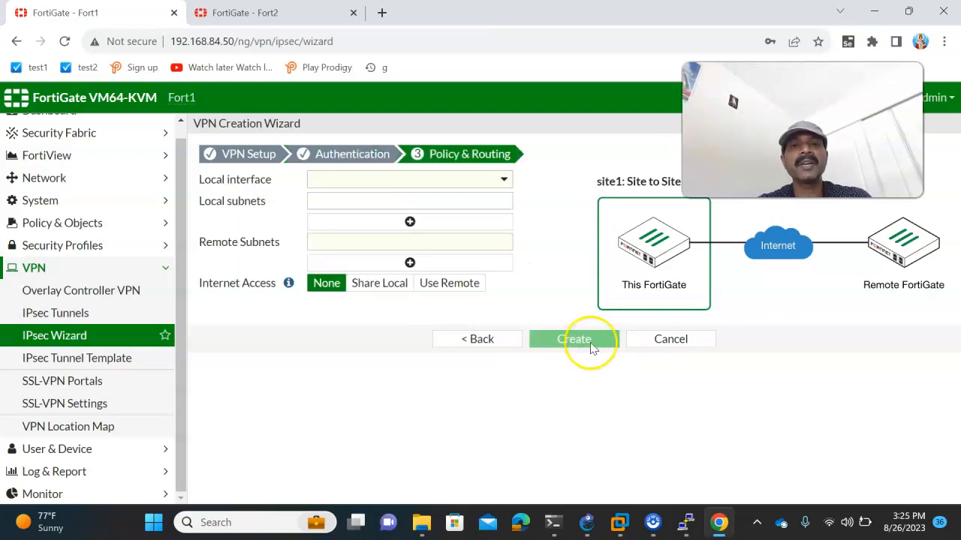
click(588, 521)
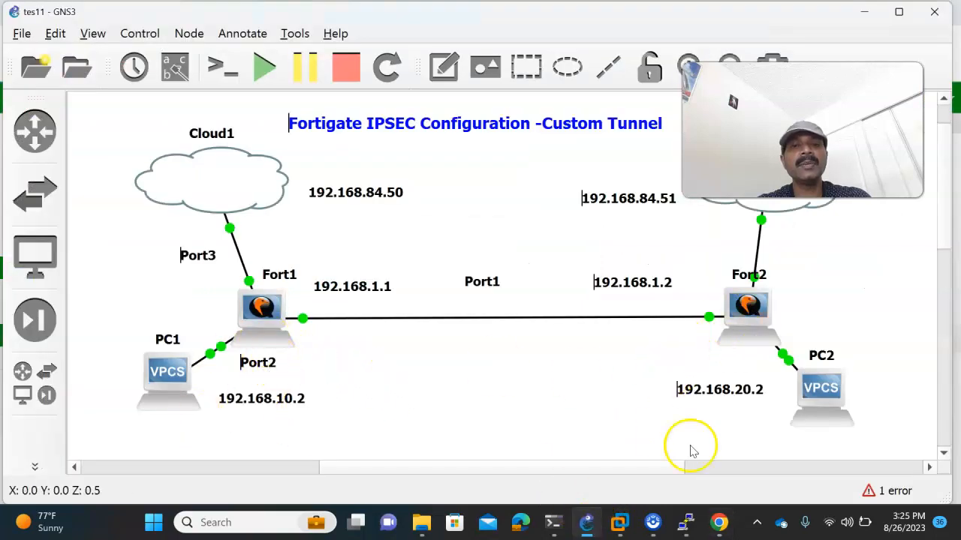
key(alt+Tab)
click(321, 179)
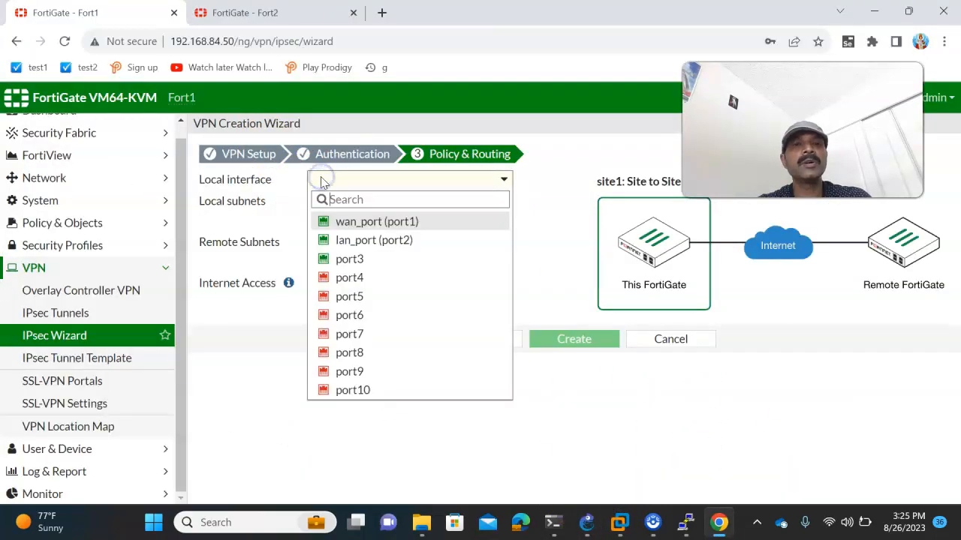
click(347, 240)
click(334, 241)
text(192.16)
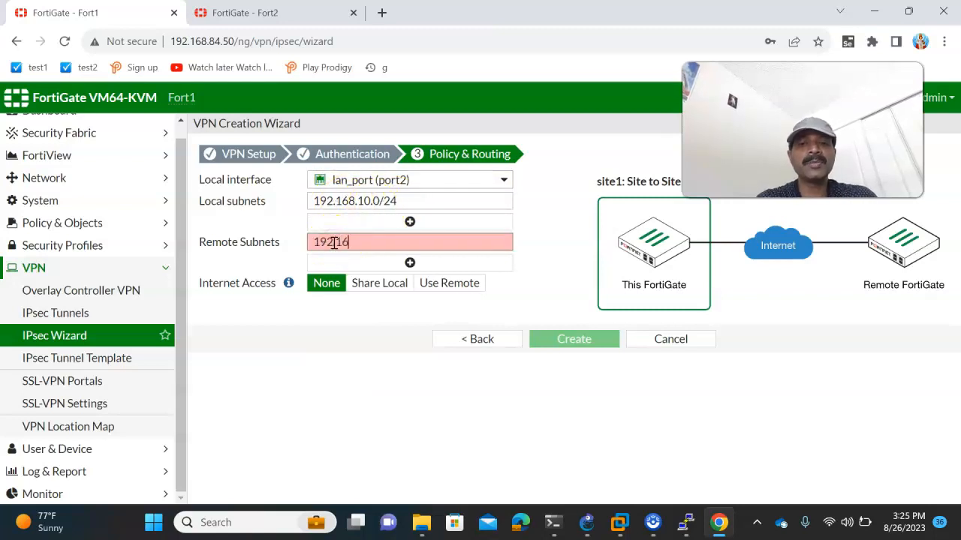
text(8.20.0)
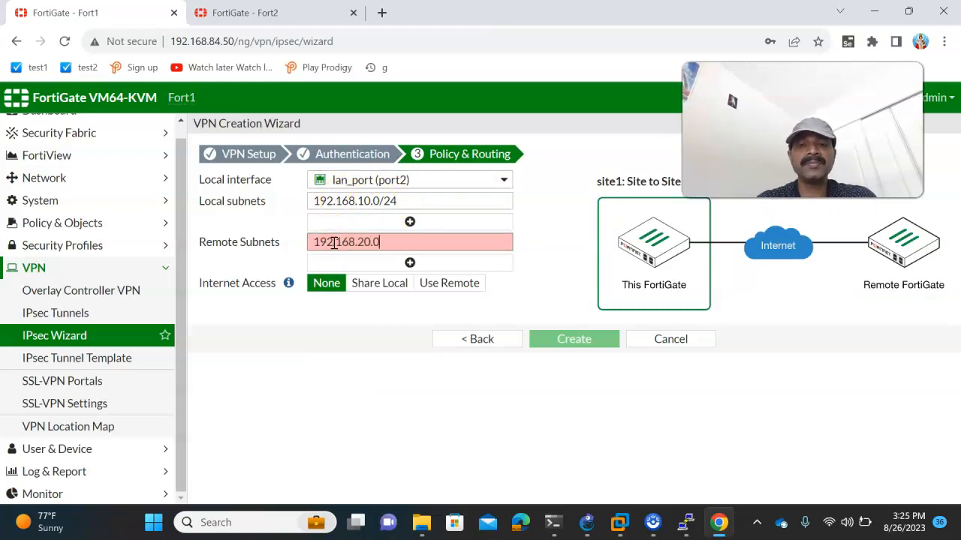
text(/24)
click(584, 339)
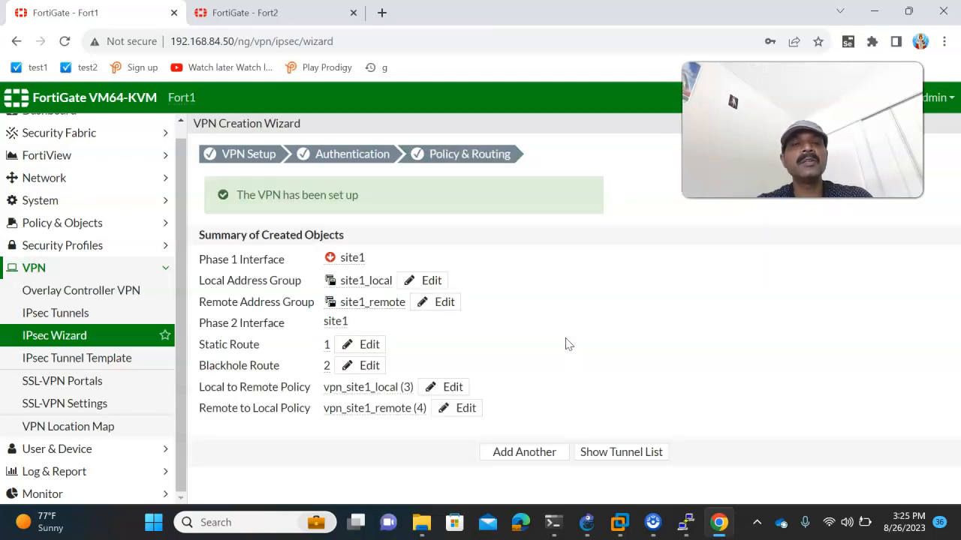
- On Fort2, start the IPsec Wizard and name the tunnel site2
click(260, 14)
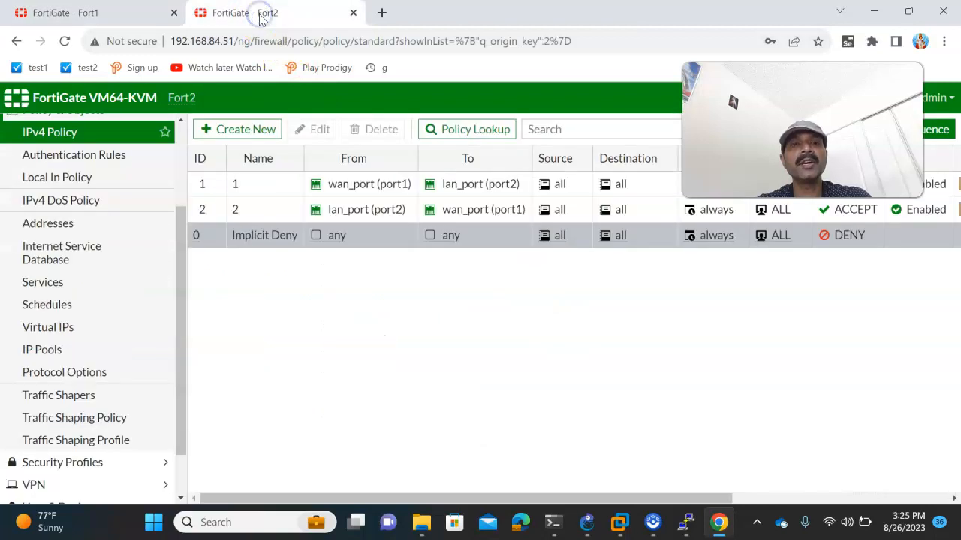
scroll(71, 357, down, 2)
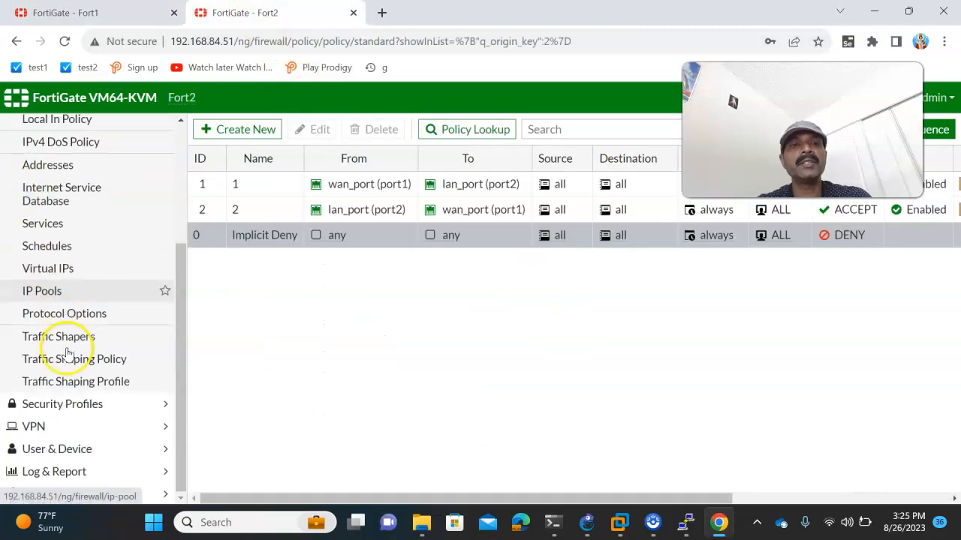
click(85, 425)
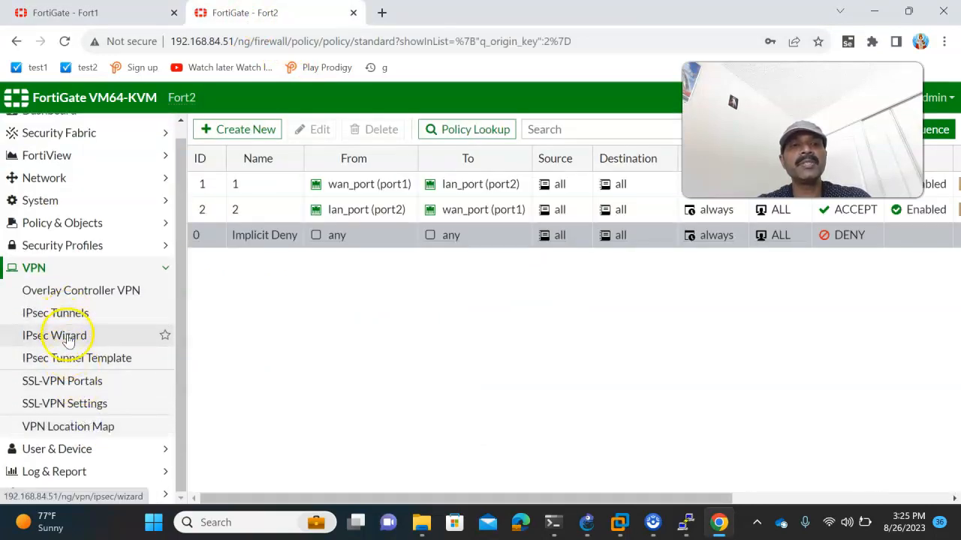
click(66, 338)
click(356, 180)
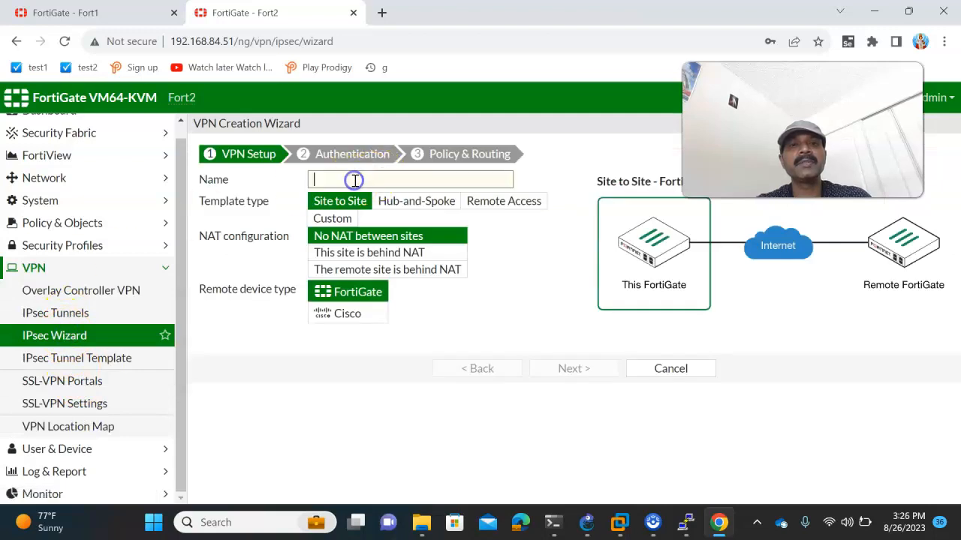
text(site)
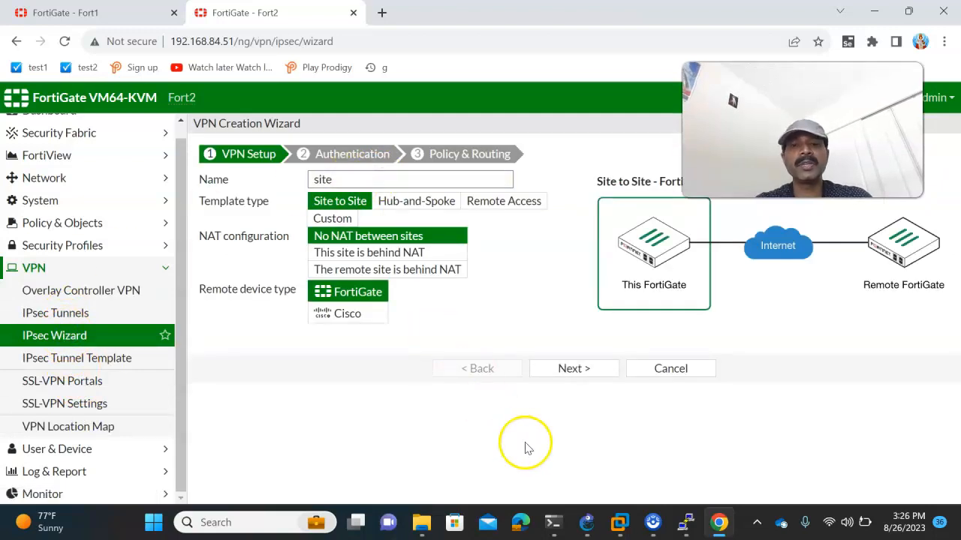
click(586, 523)
key(alt+Tab)
text(2)
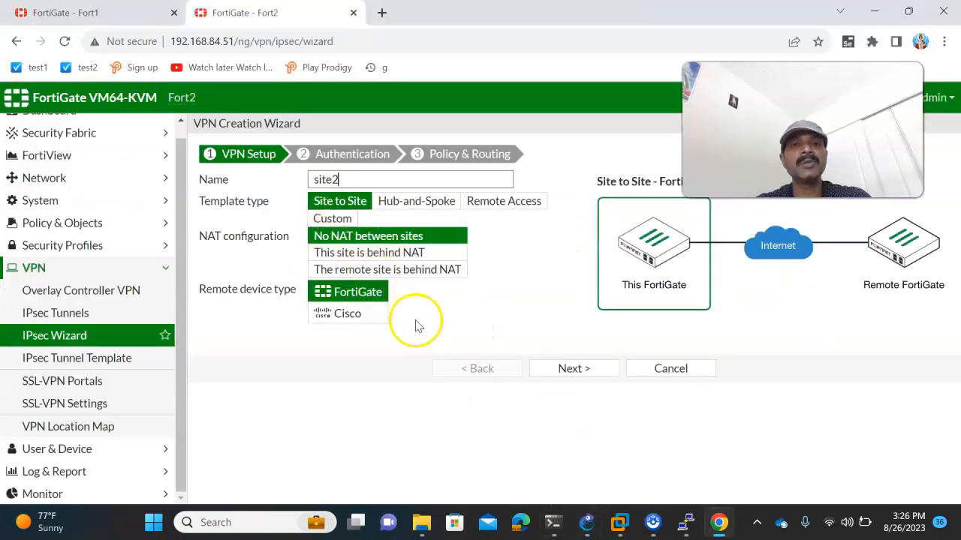
click(574, 369)
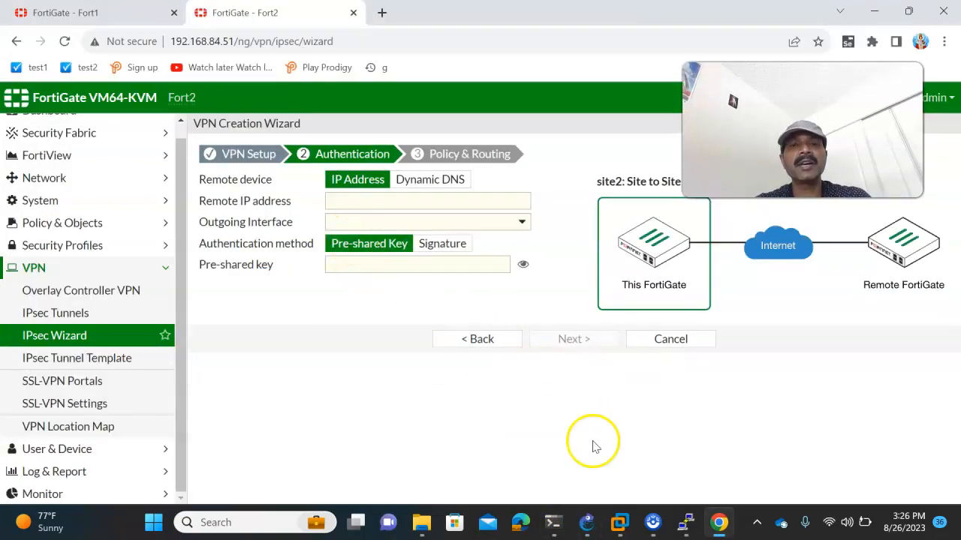
- Set the remote peer to 192.168.1.1 and enter the pre-shared key
click(586, 522)
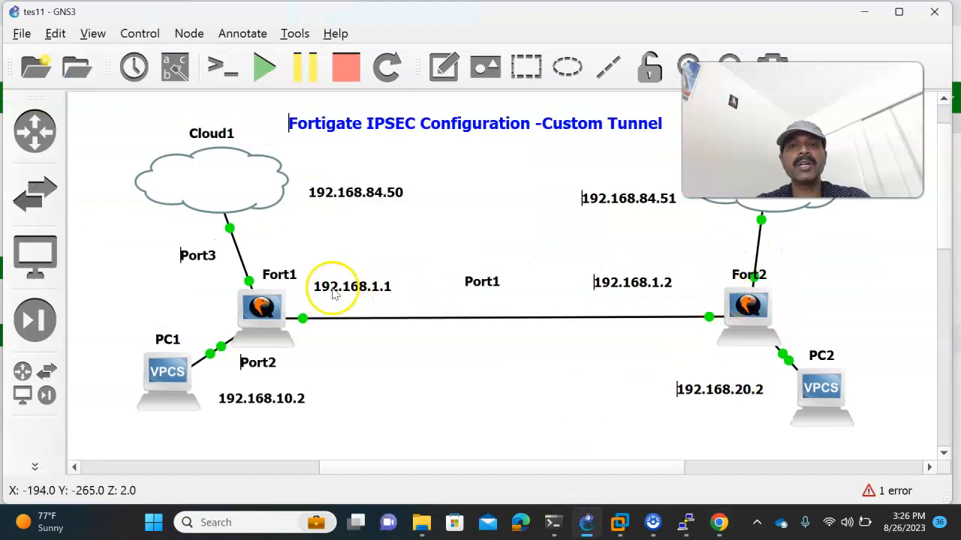
key(alt+Tab)
click(351, 204)
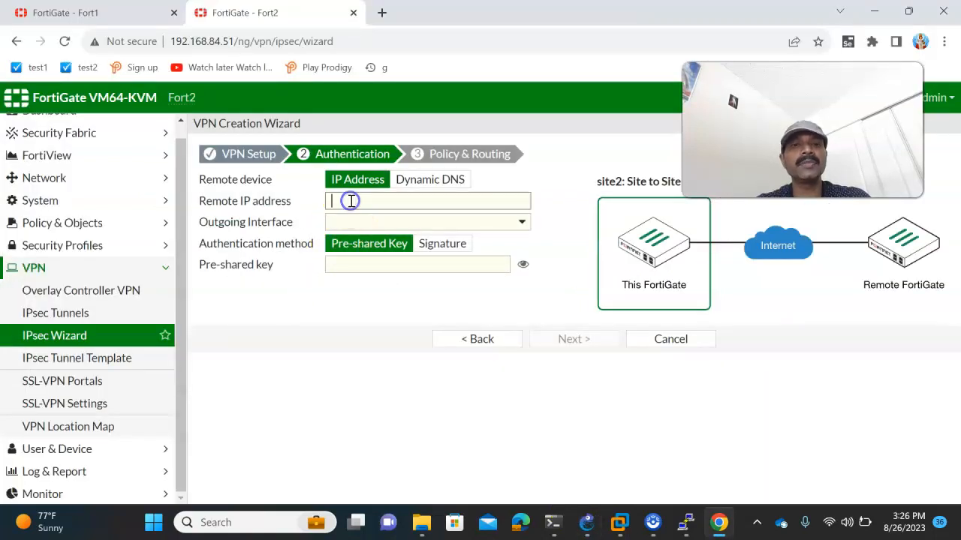
text(192.168.1.1)
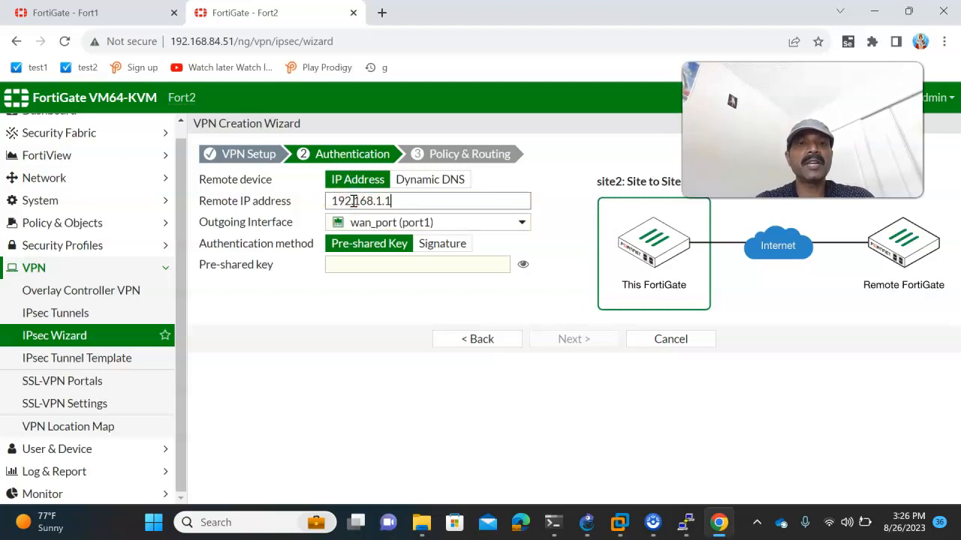
click(342, 266)
text(123456)
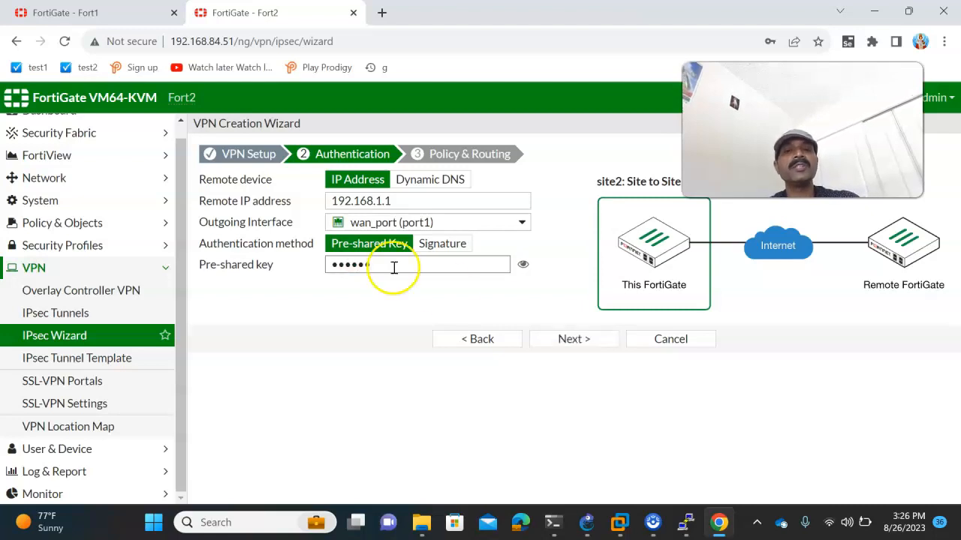
click(523, 264)
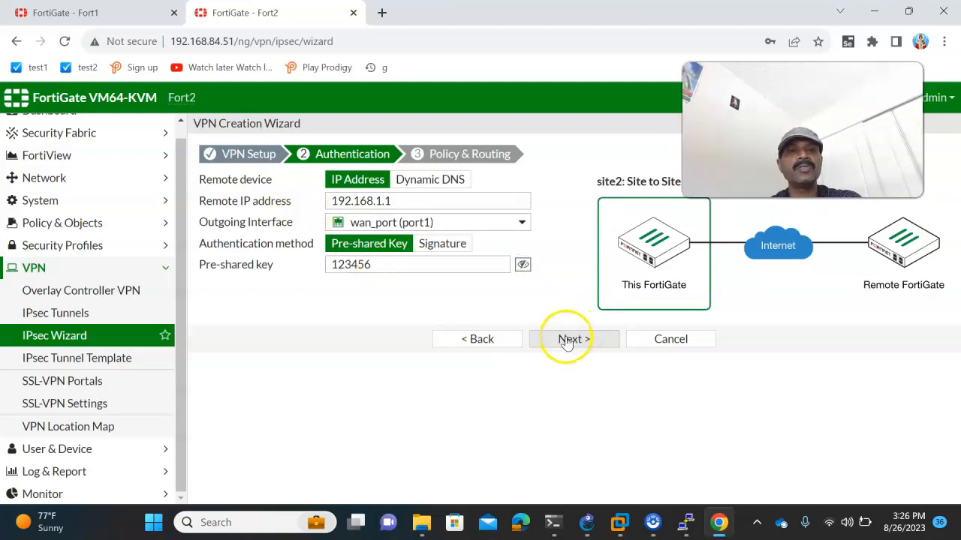
- Choose lan_port as the local interface, set remote subnet 192.168.10.0/24, and create the VPN
click(566, 340)
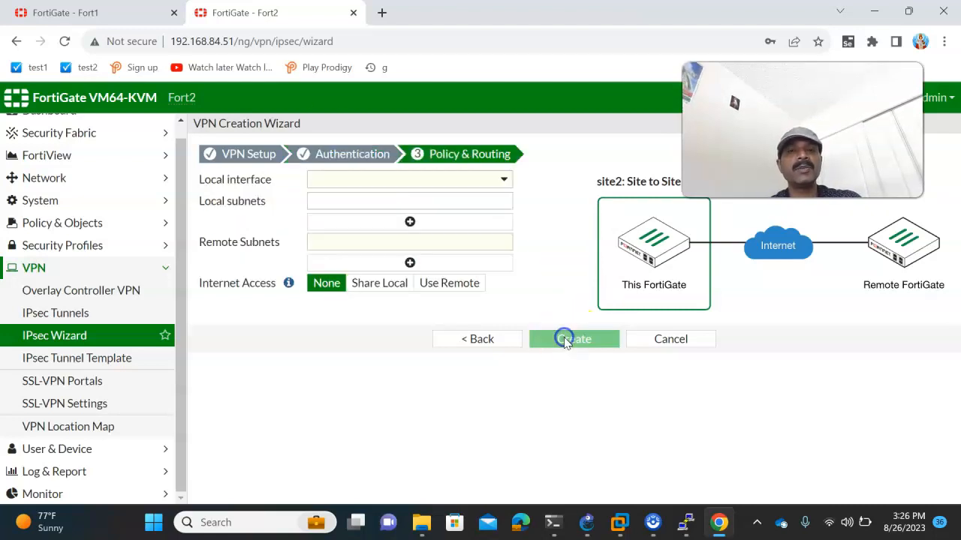
click(321, 181)
click(347, 240)
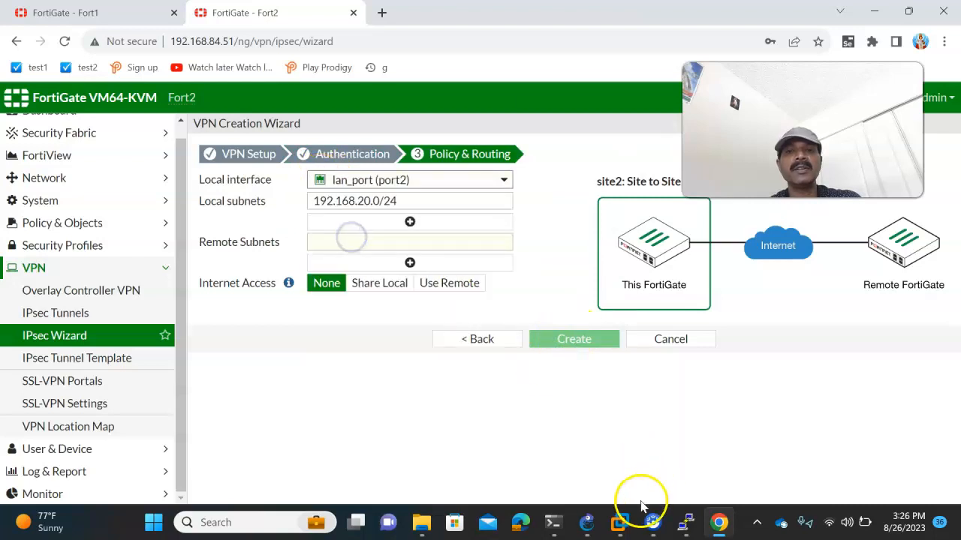
click(584, 524)
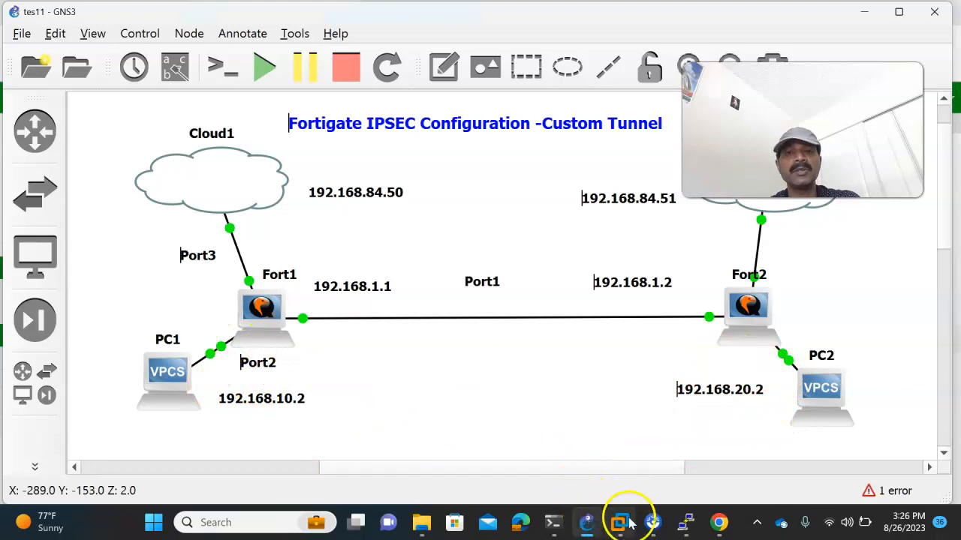
click(719, 523)
click(347, 240)
text(192.168.)
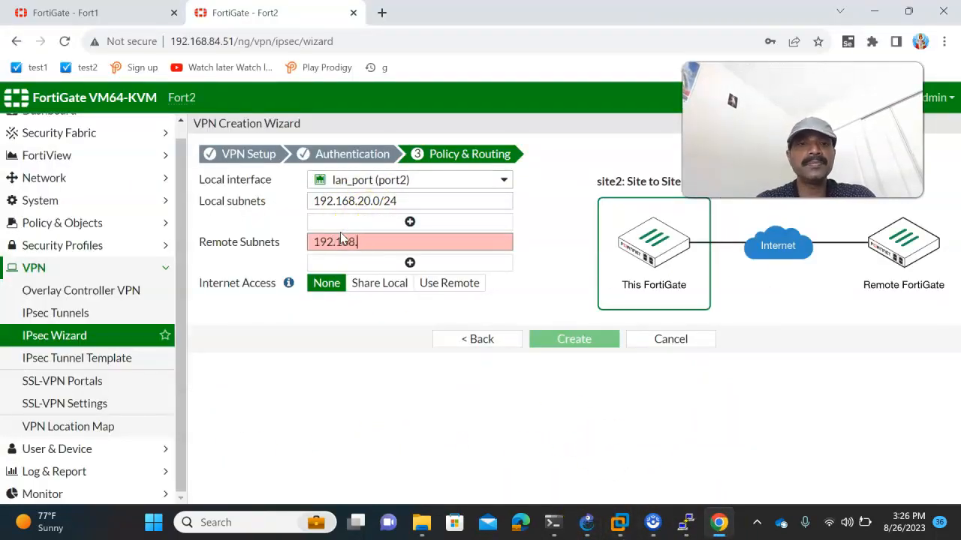
text(10.0/24)
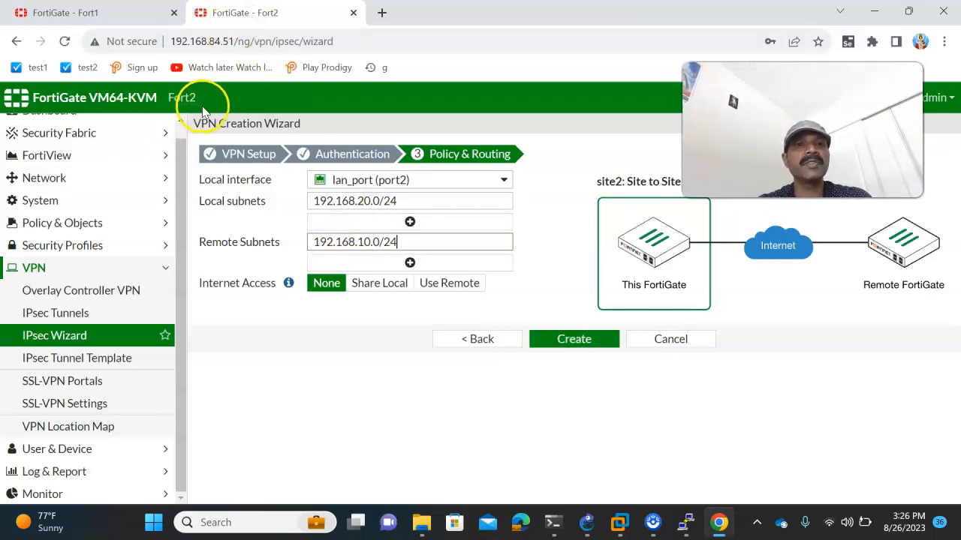
click(570, 340)
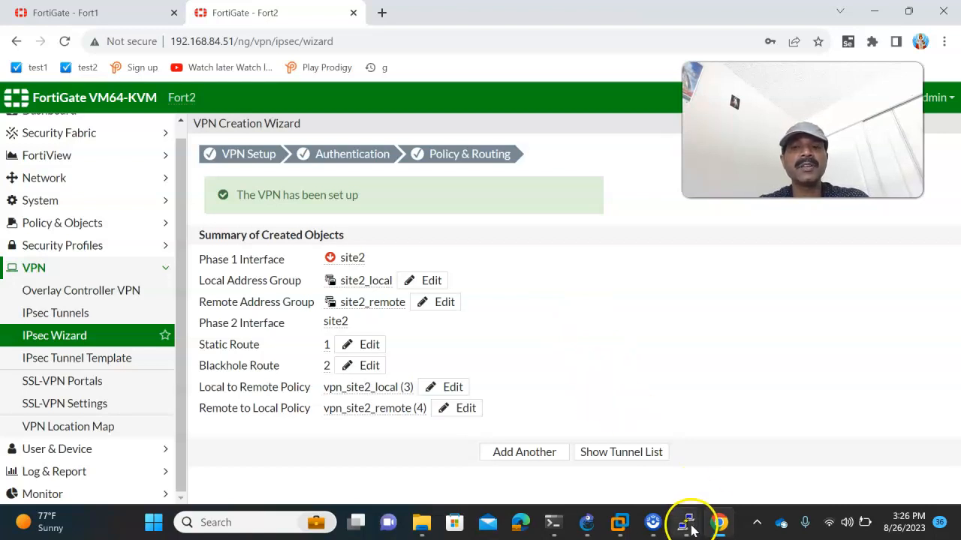
- From PC1, ping 192.168.20.2 by editing the previous ping command
mouse_move(688, 521)
click(696, 471)
key(Up)
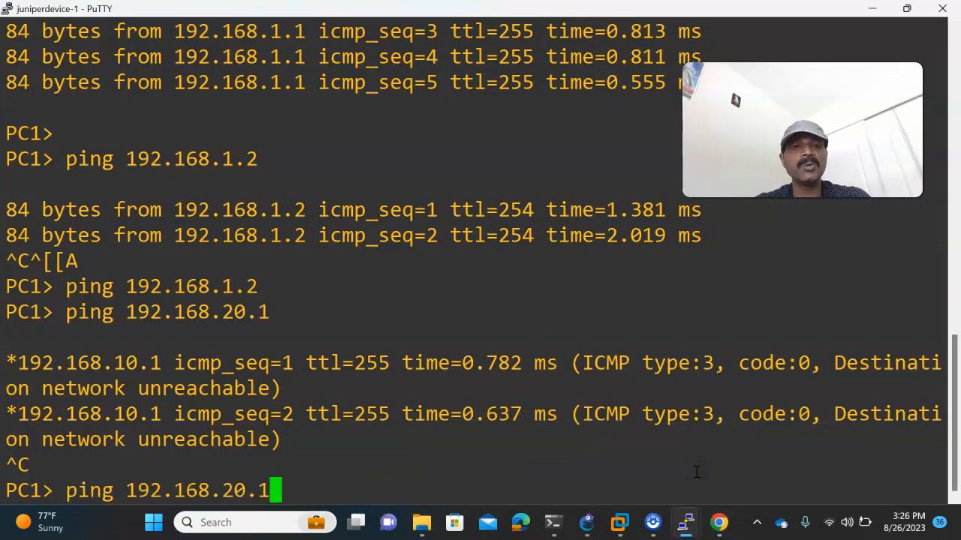
key(BackSpace)
text(2)
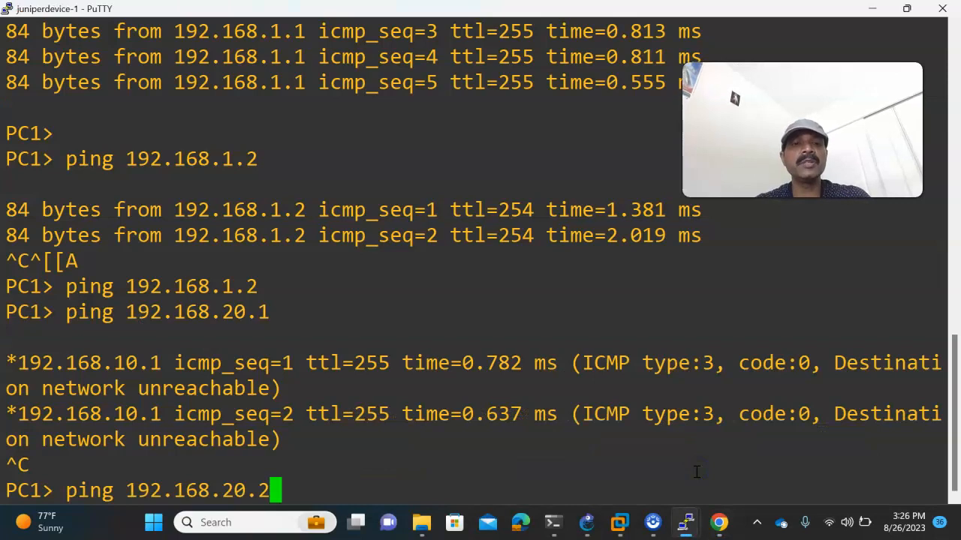
key(Return)
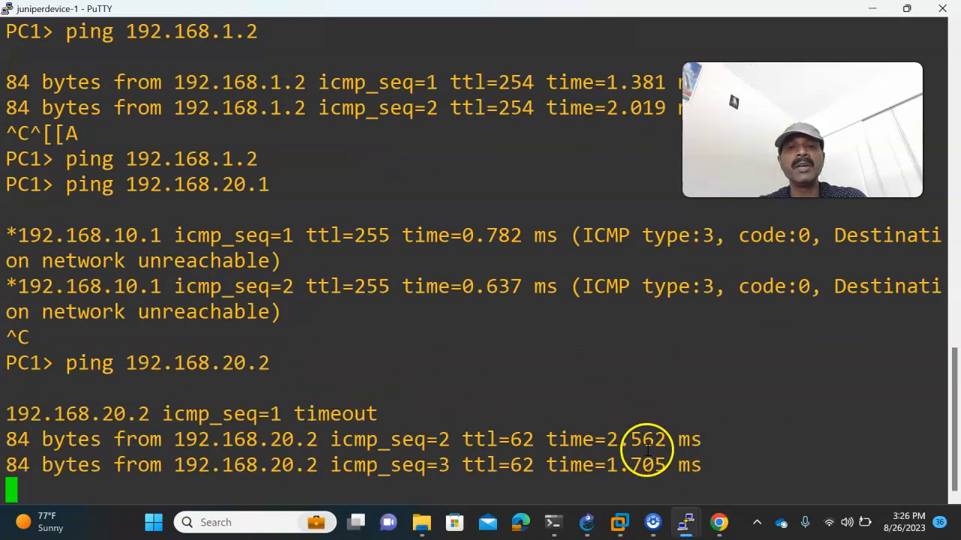
- From PC2, ping 192.168.10.2, then stop the ping
mouse_move(686, 522)
click(754, 468)
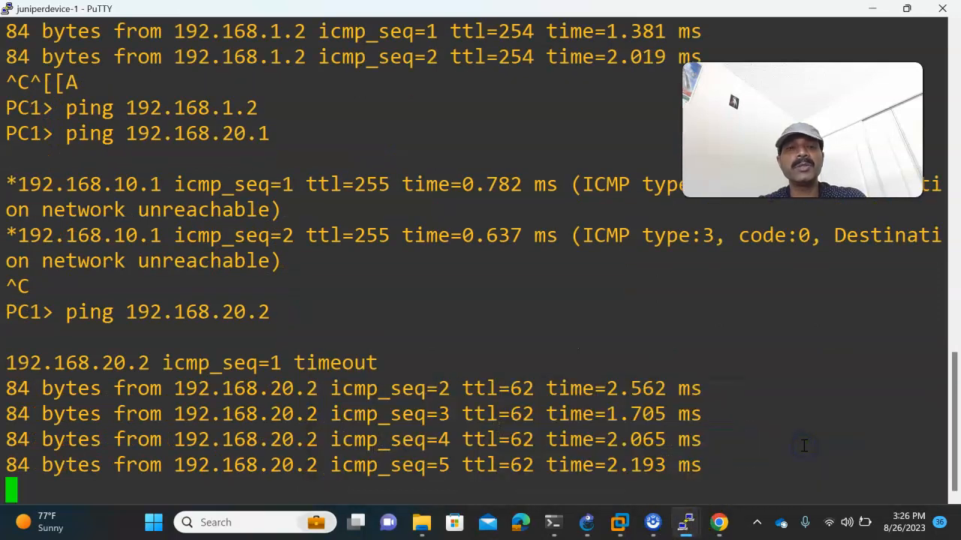
click(841, 451)
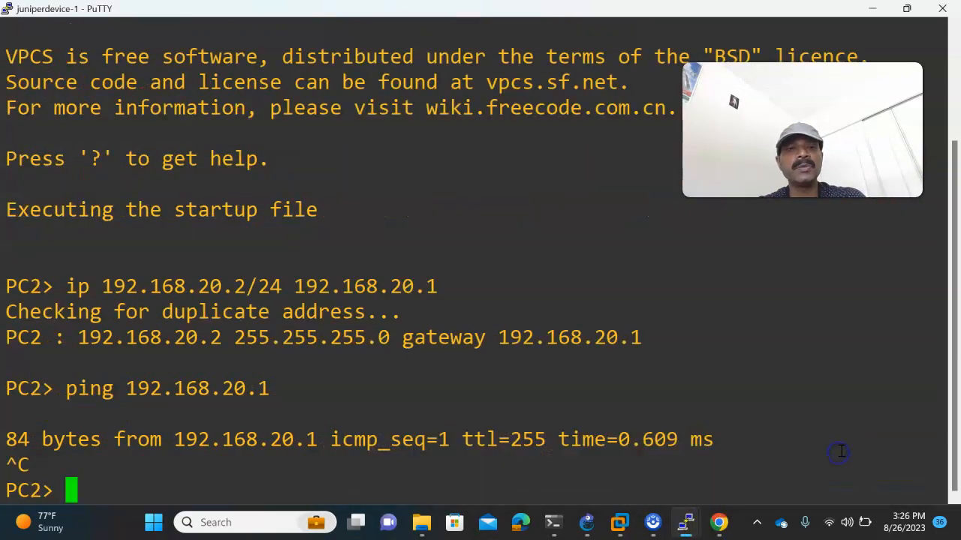
key(Up)
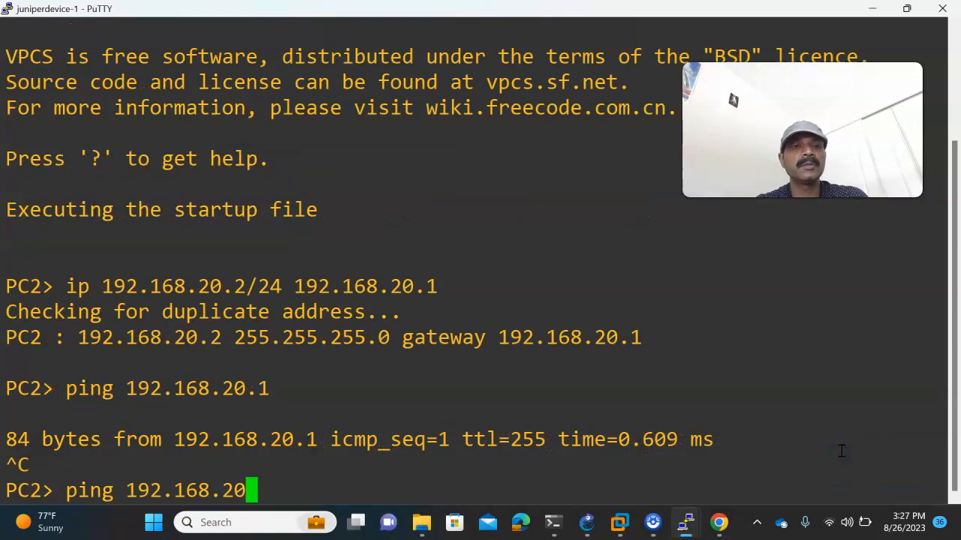
text(10.2)
key(Return)
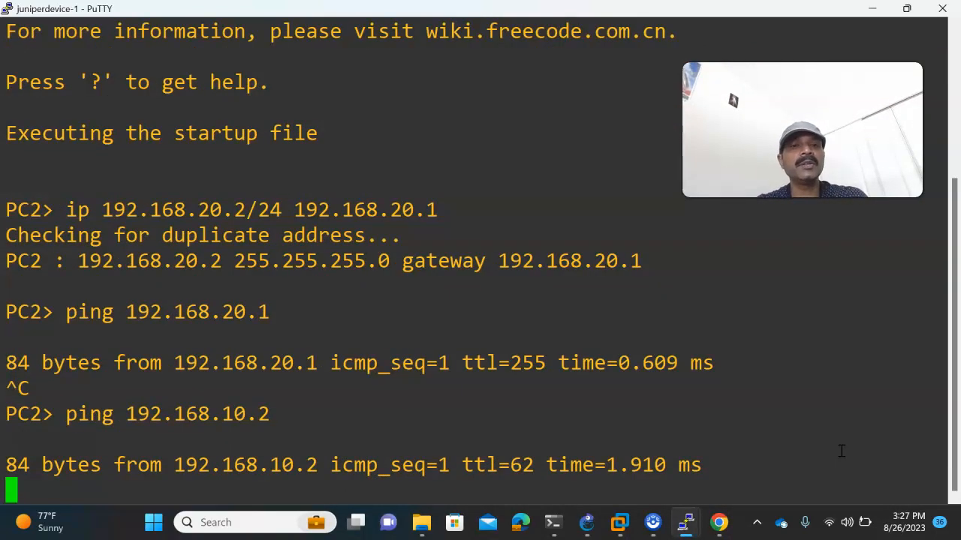
key(ctrl+c)
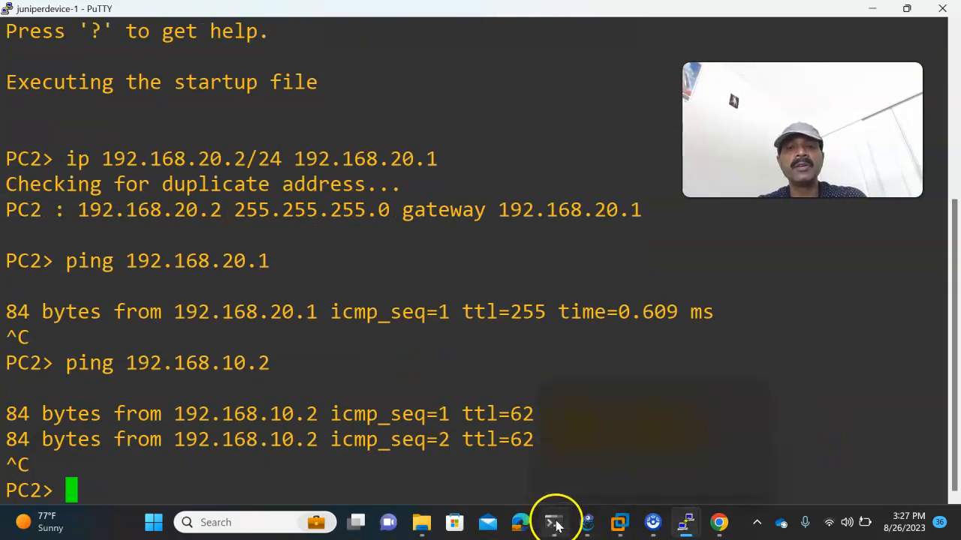
click(583, 519)
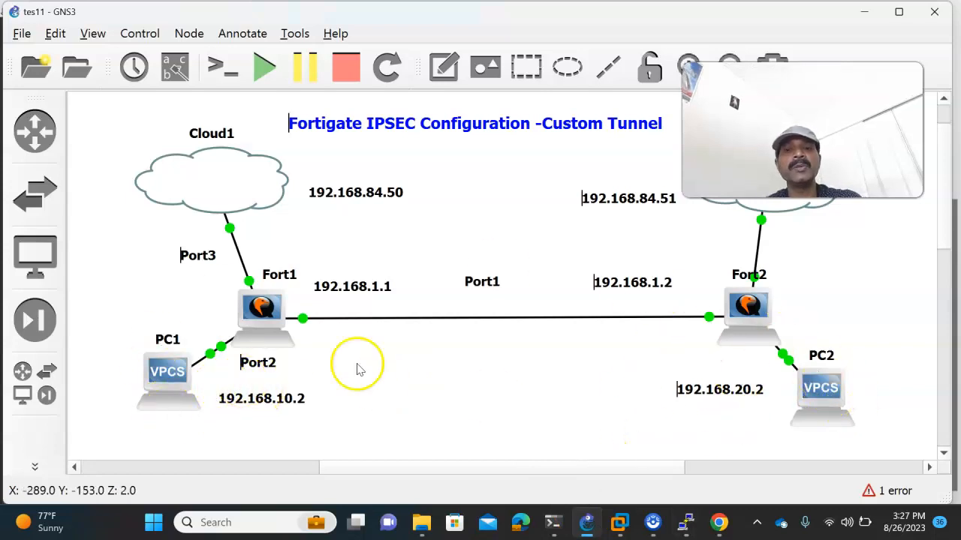
- Open site1 from Fort1's IPsec Tunnels list to view its settings
click(720, 525)
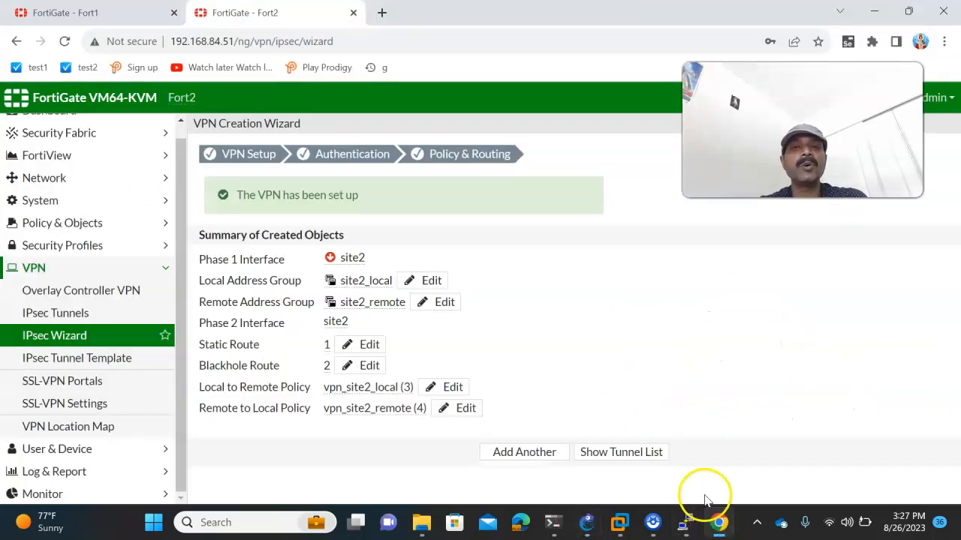
click(53, 15)
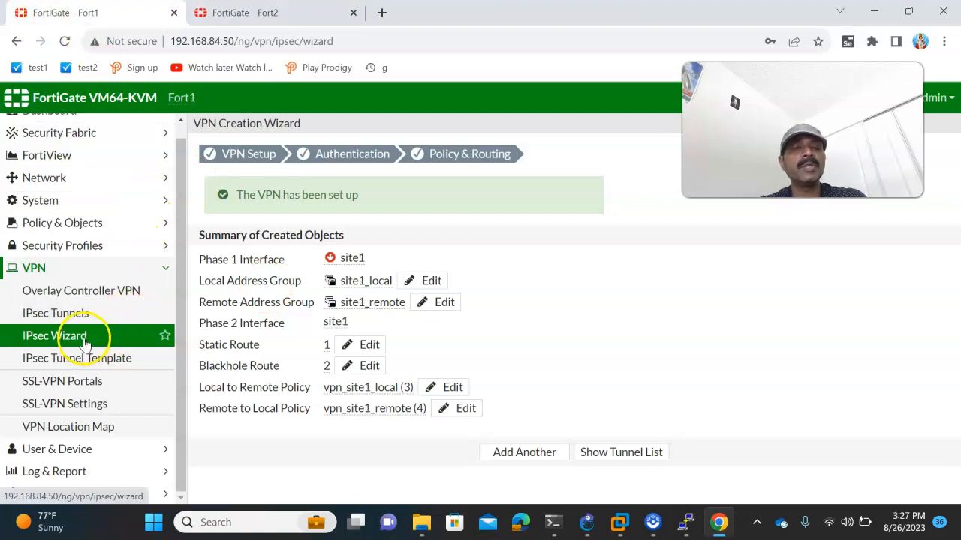
click(64, 316)
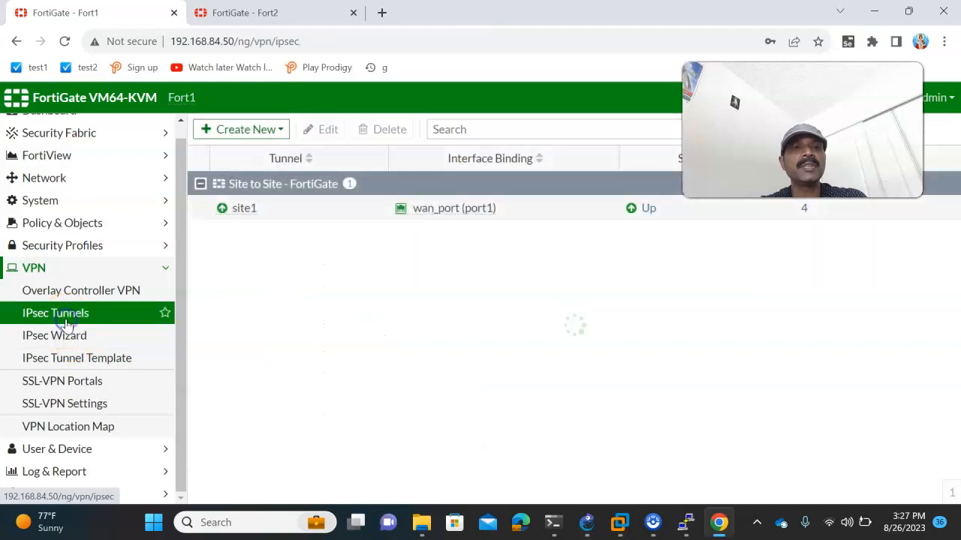
double_click(260, 208)
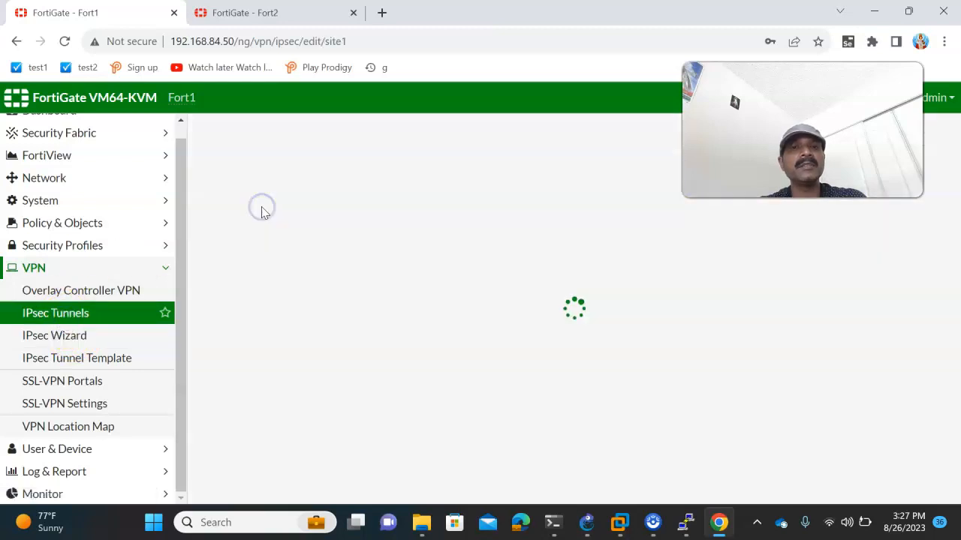
click(79, 309)
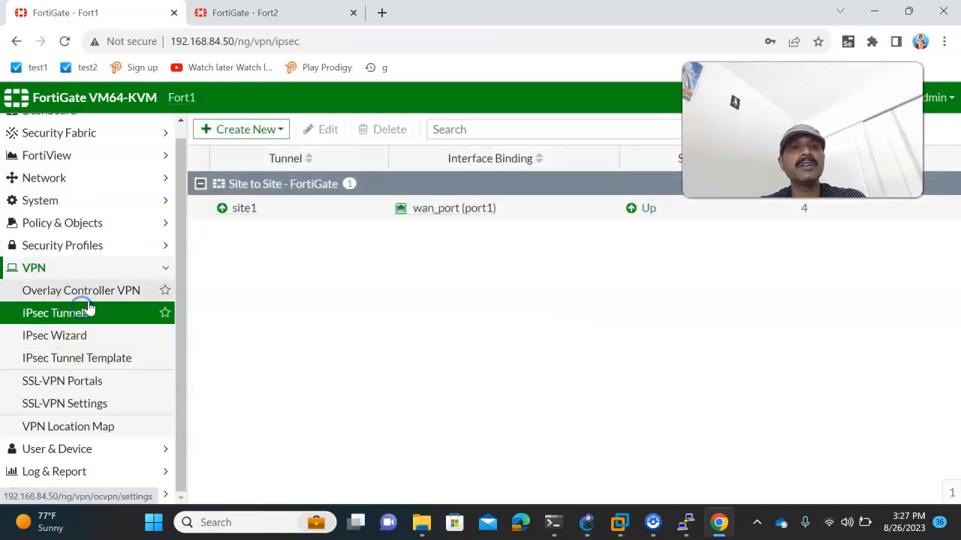
double_click(259, 209)
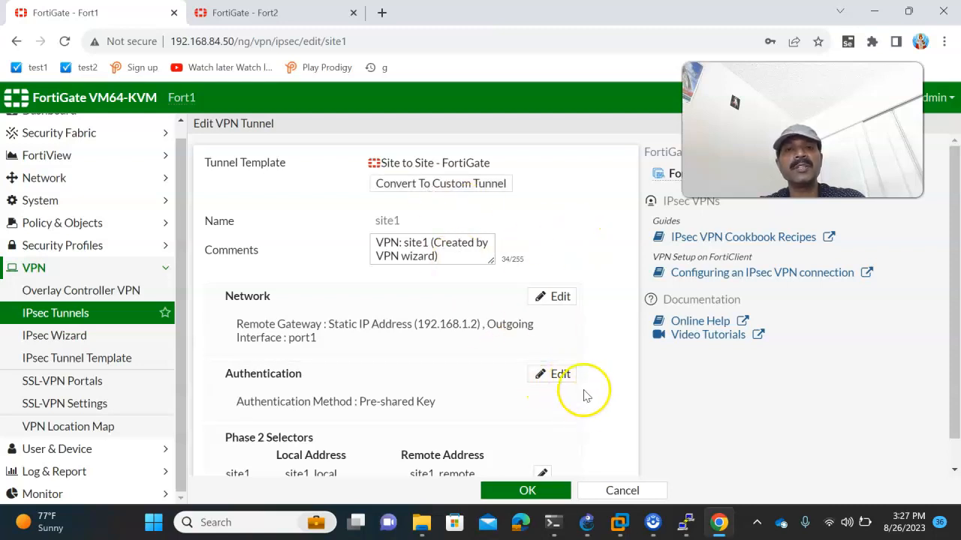
- Convert site1 into a custom tunnel and inspect its Phase 2 selector
click(406, 188)
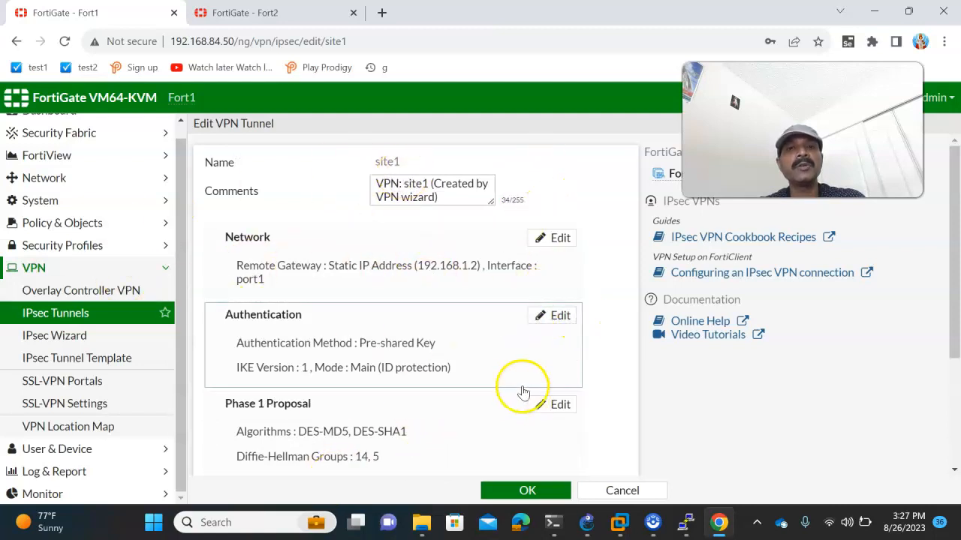
scroll(523, 387, down, 1)
scroll(581, 383, down, 1)
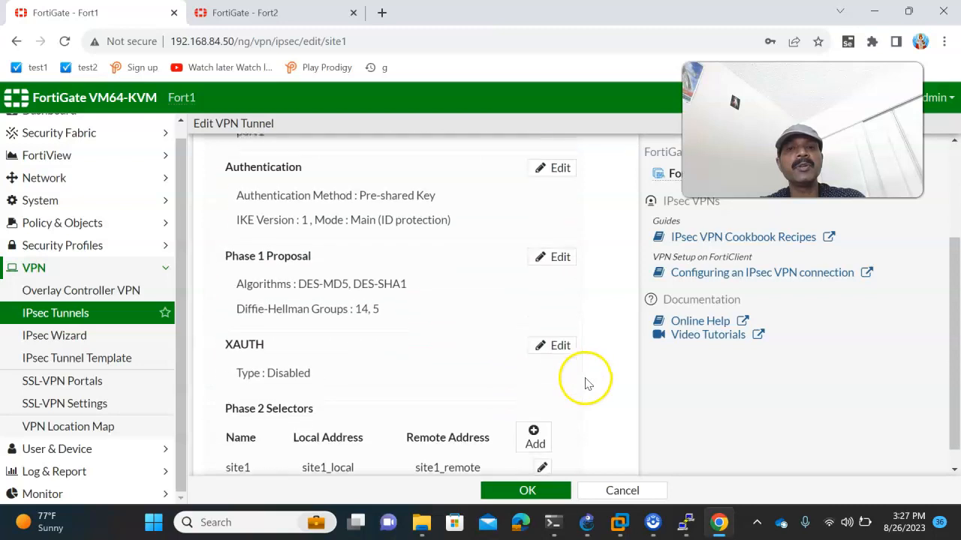
click(542, 469)
scroll(565, 419, down, 3)
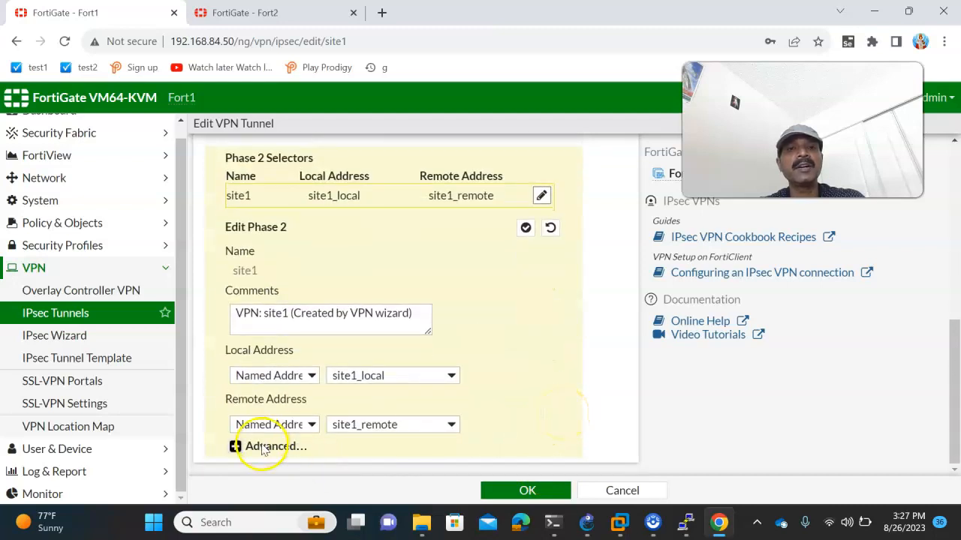
scroll(398, 349, up, 4)
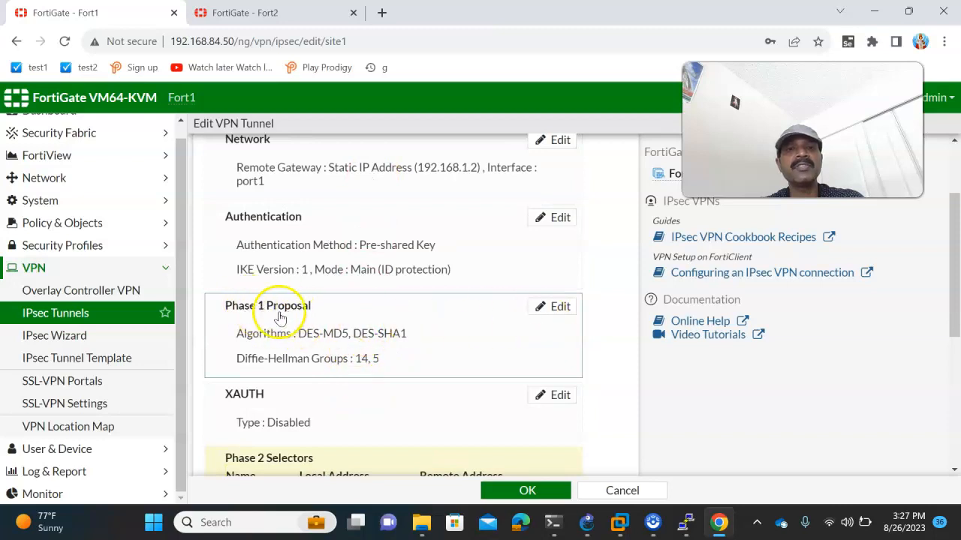
- Remove the DES-SHA1 pair from Phase 1, leaving DES-MD5 with DH group 2
click(560, 307)
scroll(466, 330, down, 1)
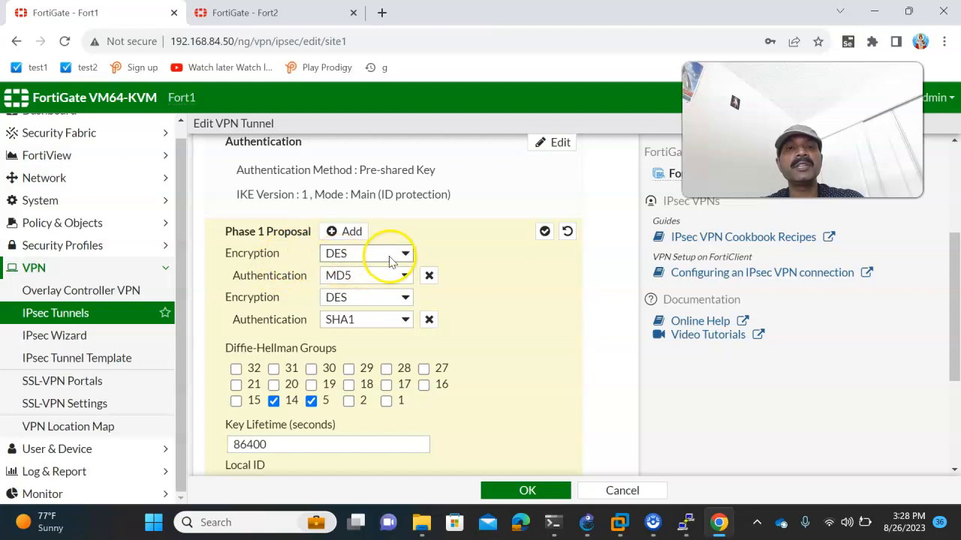
click(429, 321)
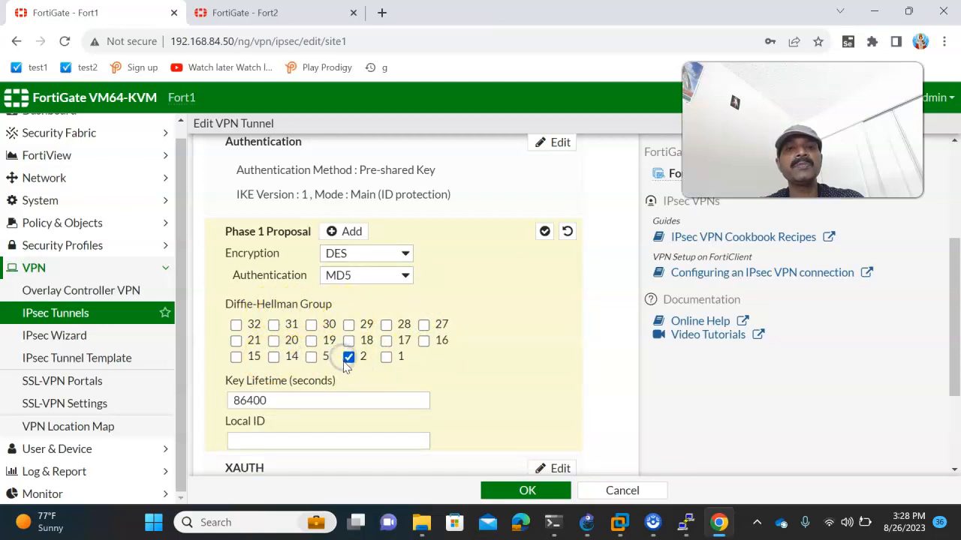
scroll(458, 399, down, 1)
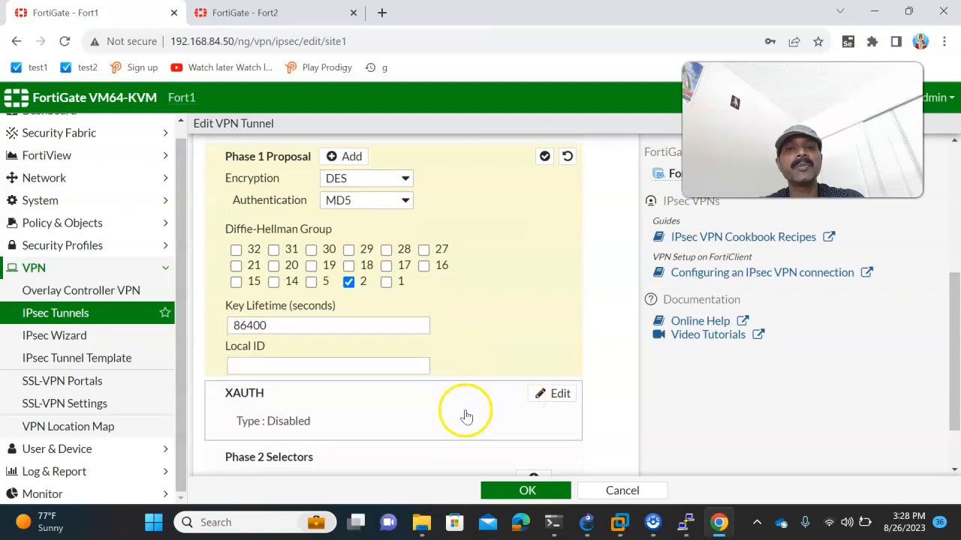
- Save the site1 Phase 1 changes and reopen the tunnel
click(508, 492)
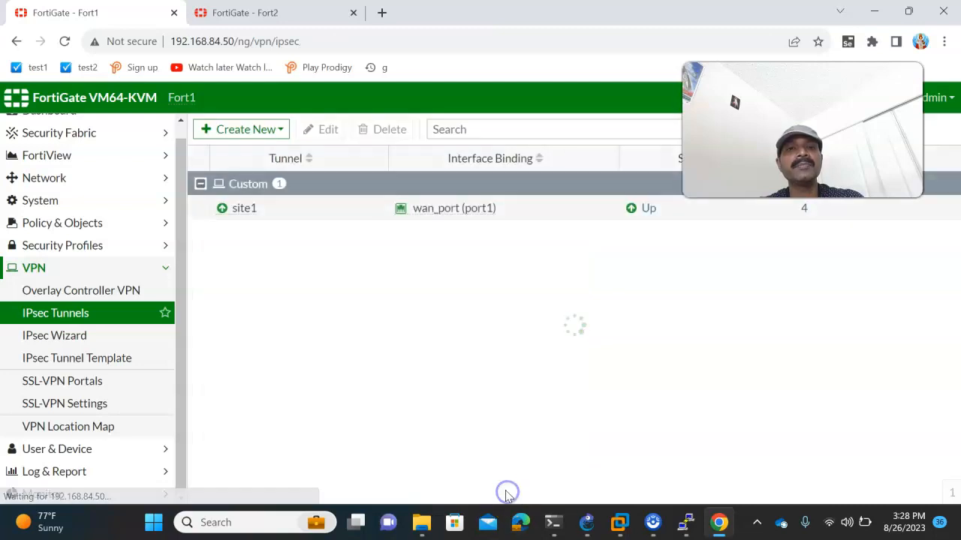
double_click(236, 213)
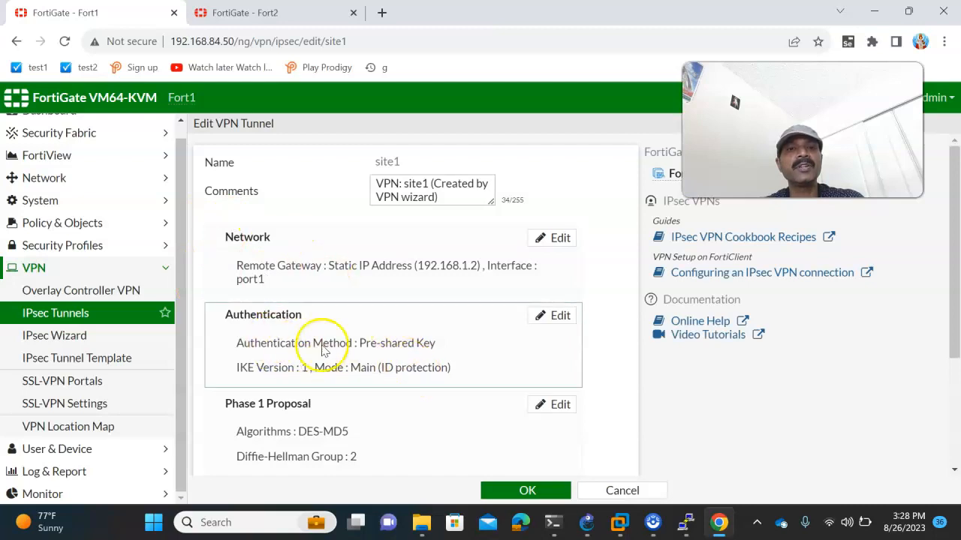
scroll(455, 394, down, 1)
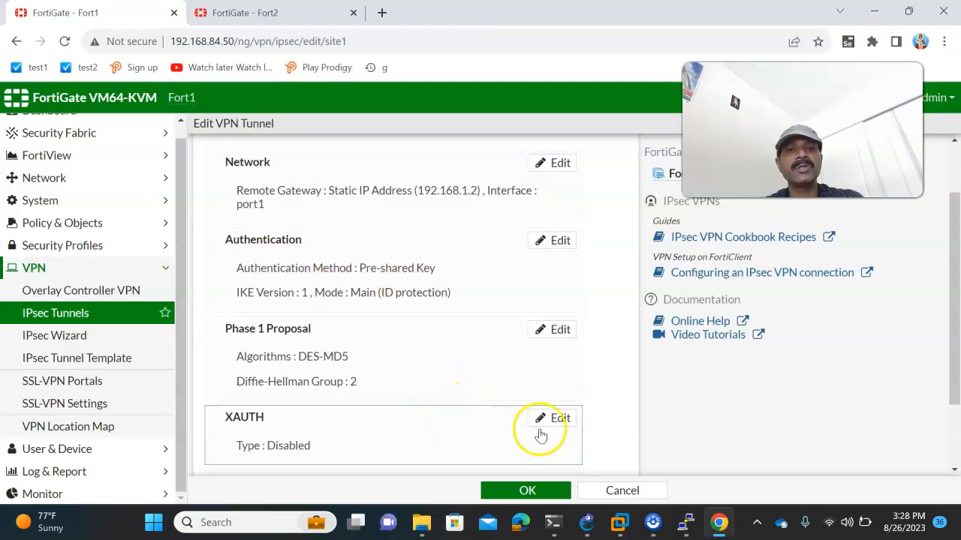
scroll(538, 435, down, 1)
scroll(548, 439, down, 1)
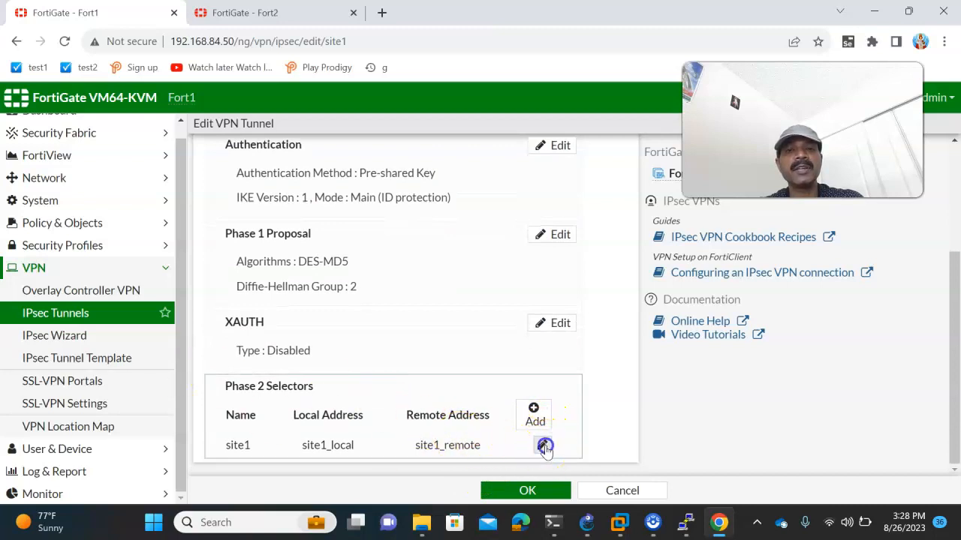
- In site1's Phase 2, remove DES-SHA1, disable PFS and replay detection, and save
click(544, 447)
scroll(528, 405, down, 3)
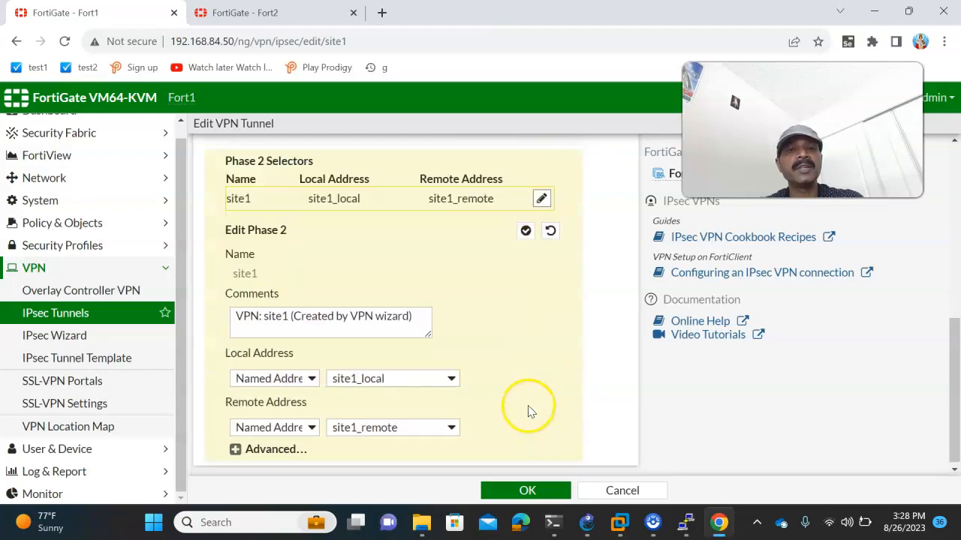
click(274, 448)
scroll(458, 394, down, 2)
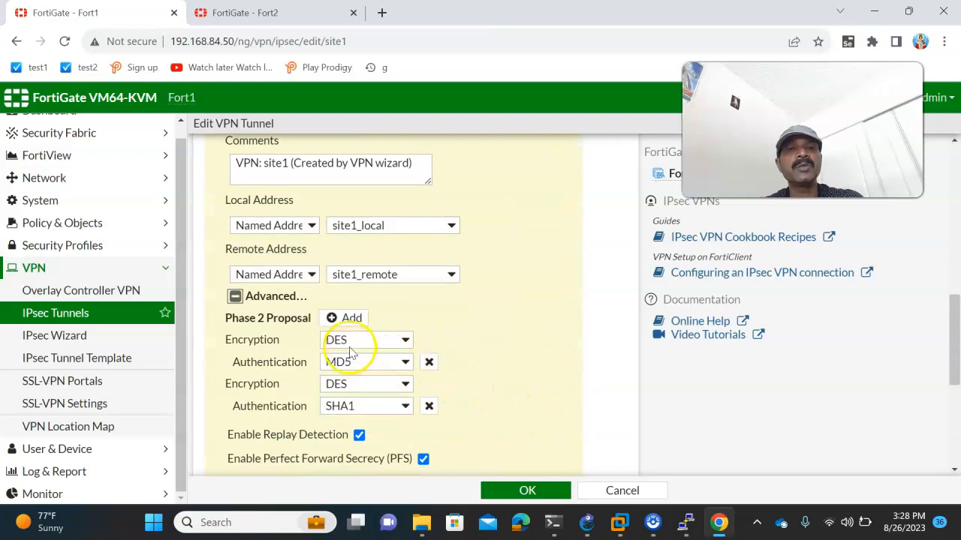
click(429, 405)
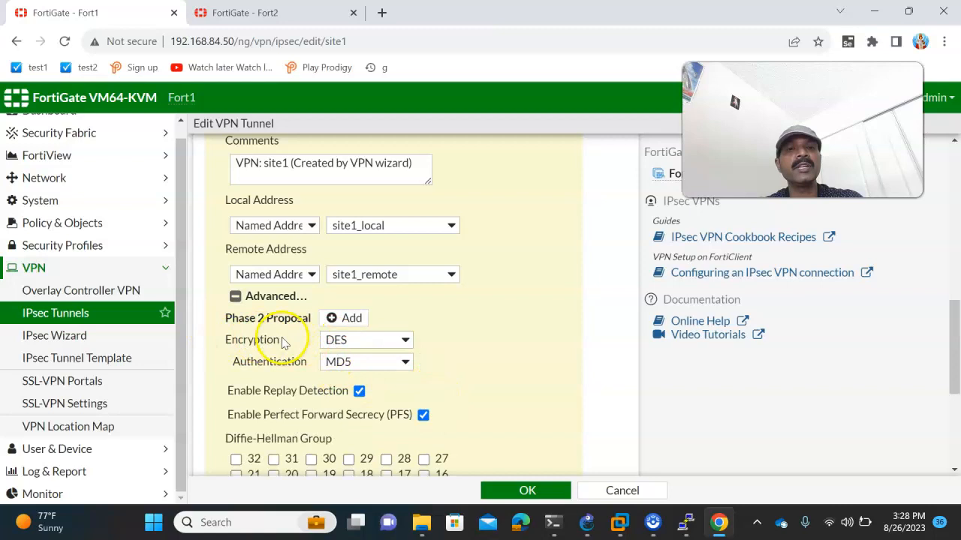
scroll(471, 376, down, 1)
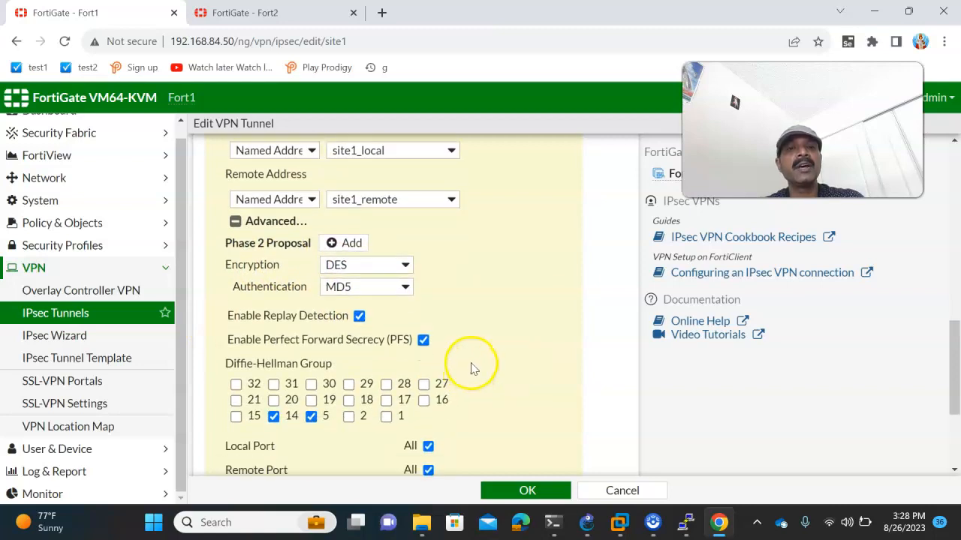
click(424, 342)
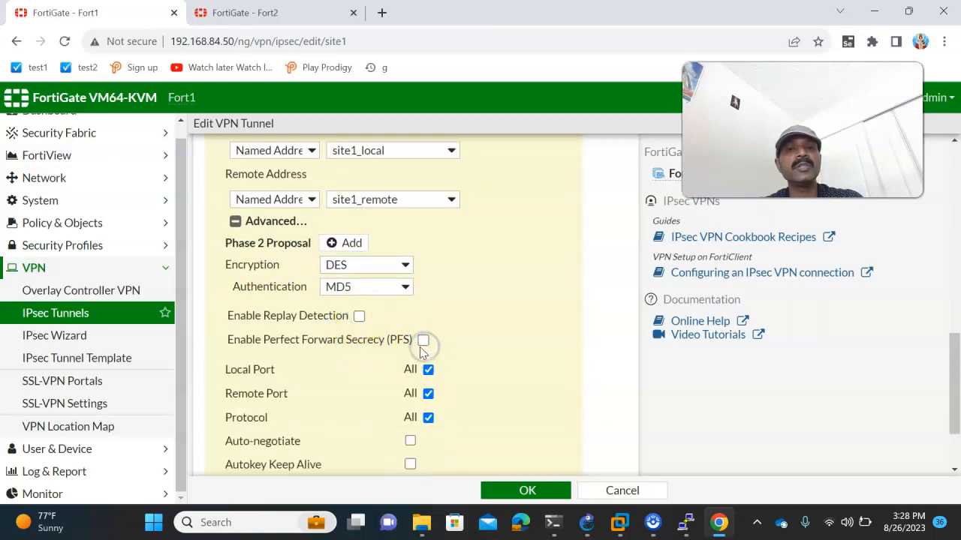
scroll(503, 412, down, 1)
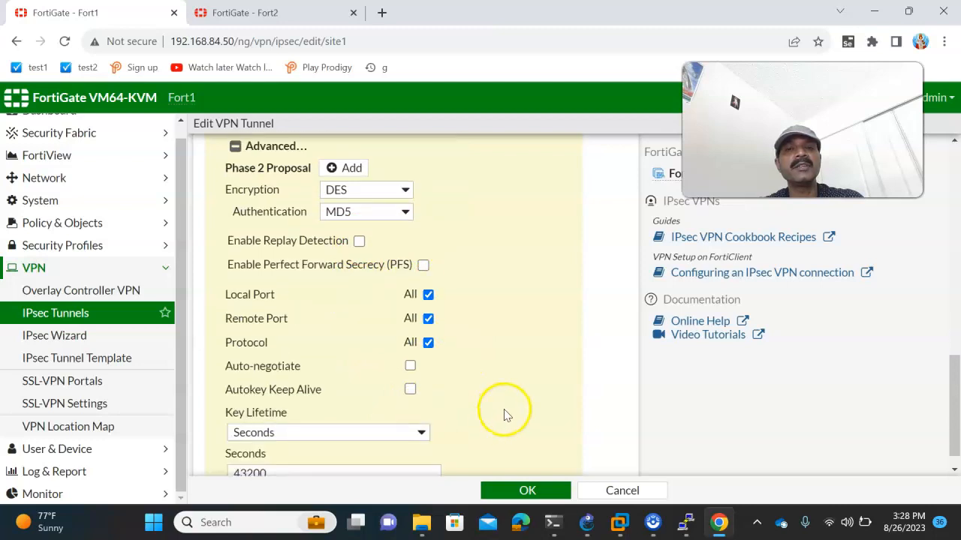
scroll(556, 450, down, 1)
click(526, 491)
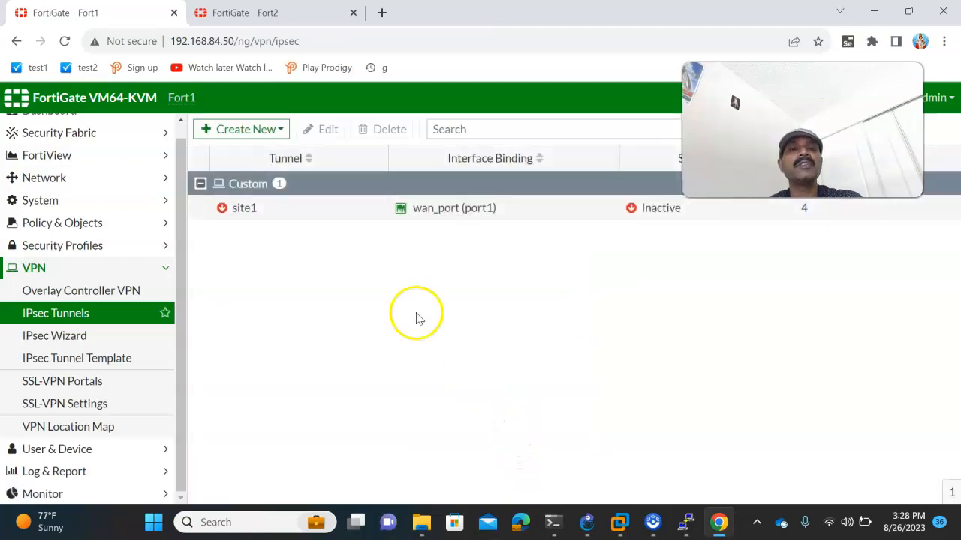
- Refresh the tunnel list and rerun PC1's ping to 192.168.20.2
click(203, 47)
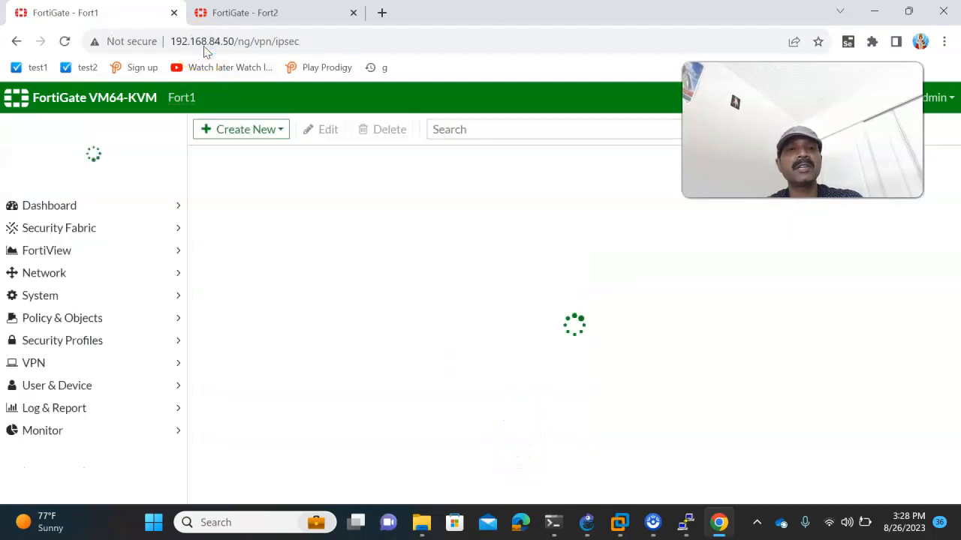
mouse_move(692, 519)
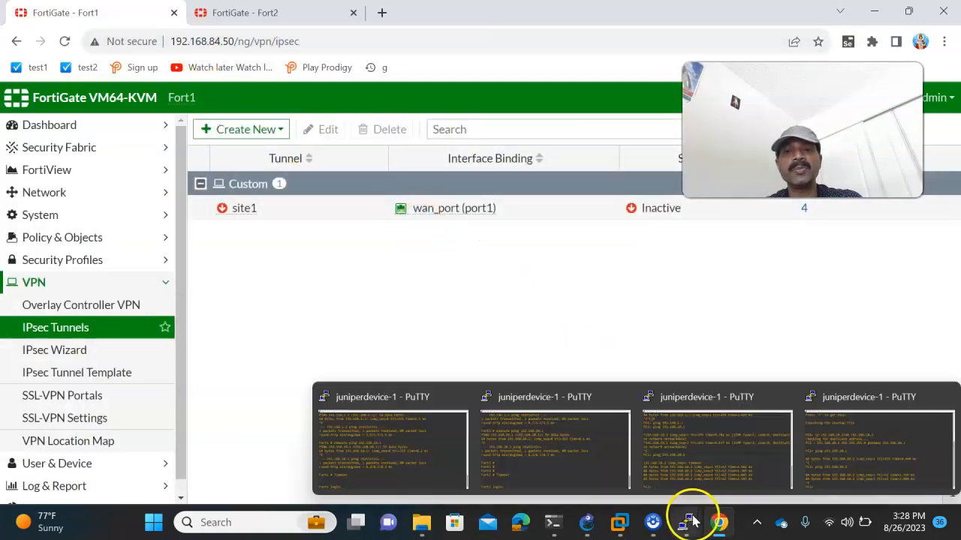
click(691, 476)
key(Up)
key(Return)
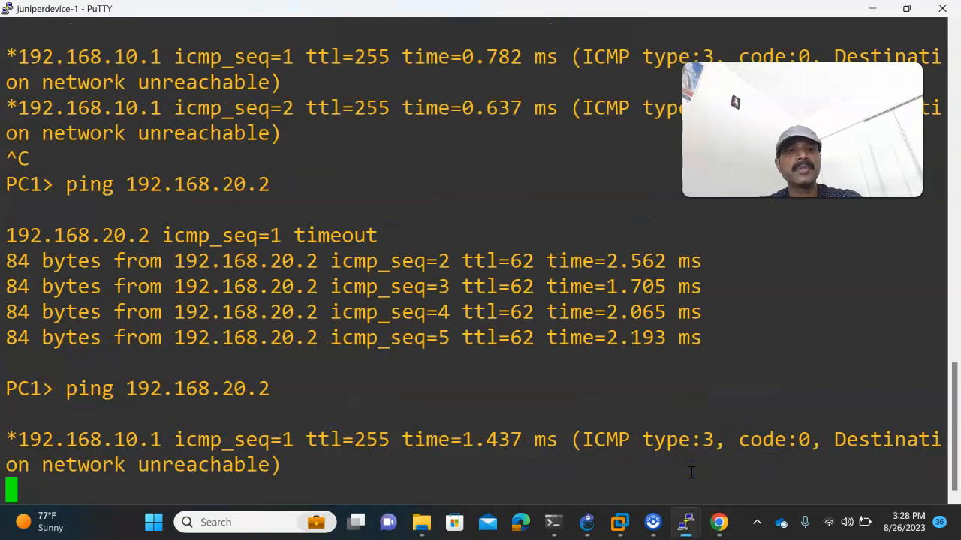
- Rerun PC2's ping to 192.168.10.2, then return to the Fort1 browser page
mouse_move(691, 521)
click(818, 446)
key(Up)
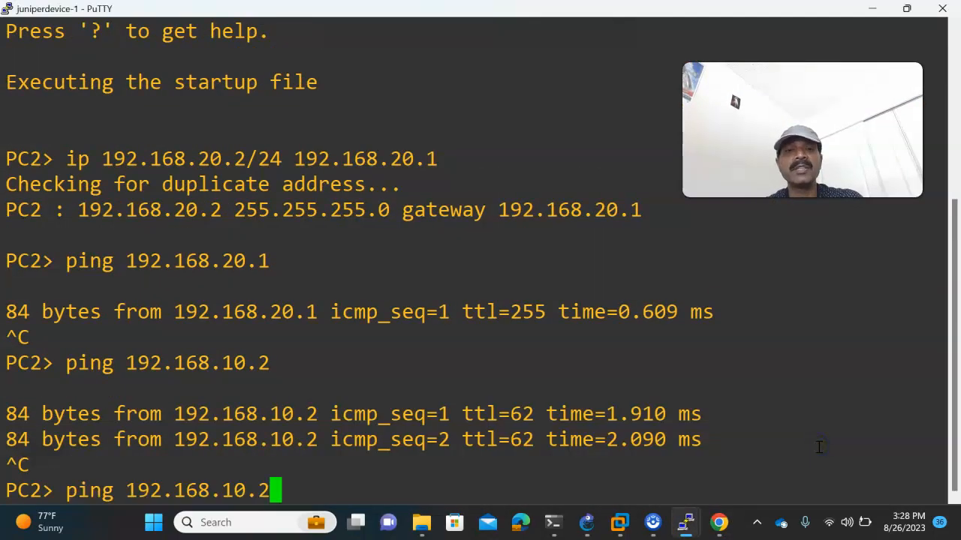
key(Return)
click(585, 522)
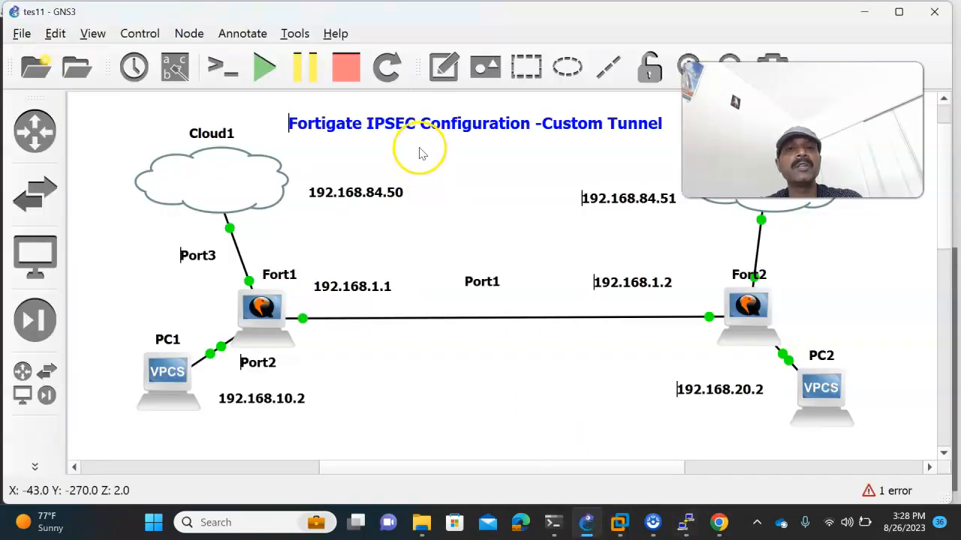
click(719, 523)
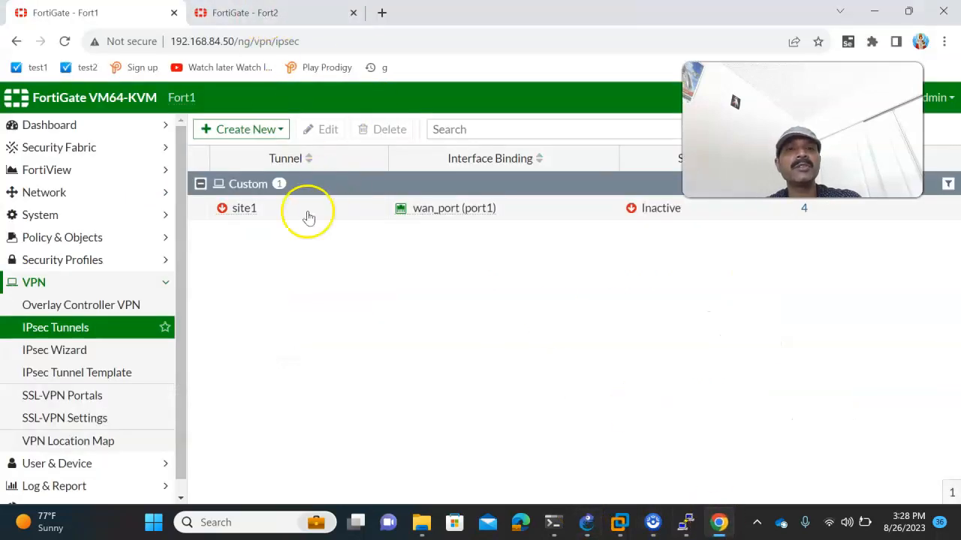
- On Fort2, open site2 and convert it to a custom tunnel
click(238, 20)
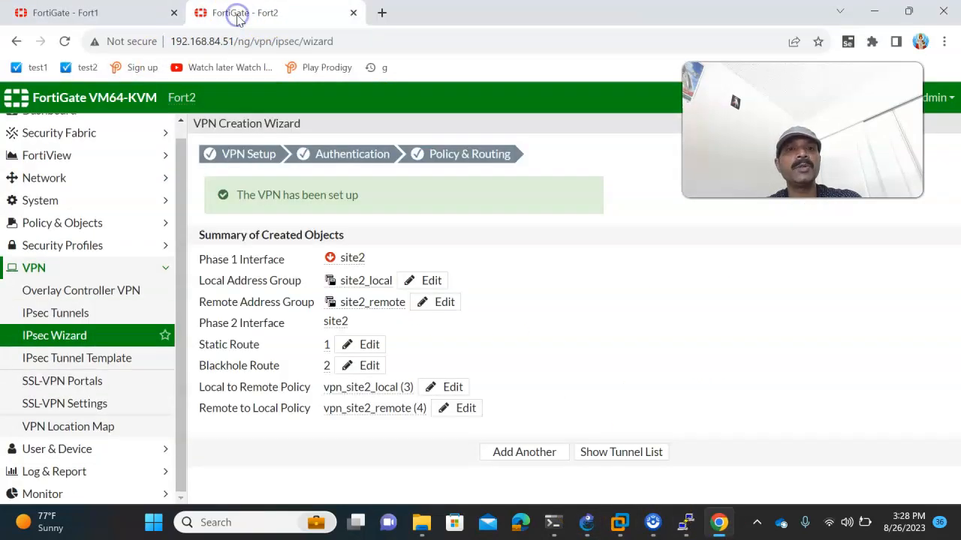
click(73, 316)
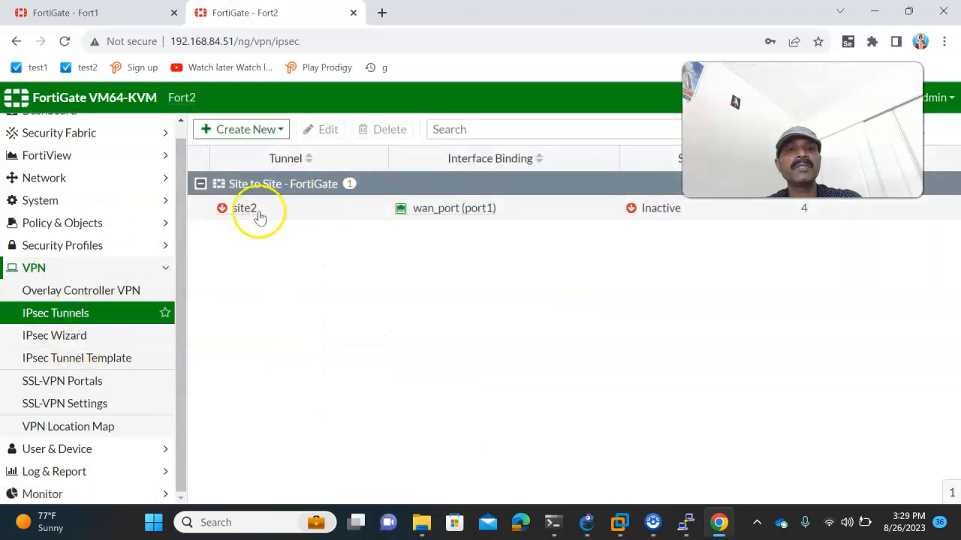
double_click(259, 217)
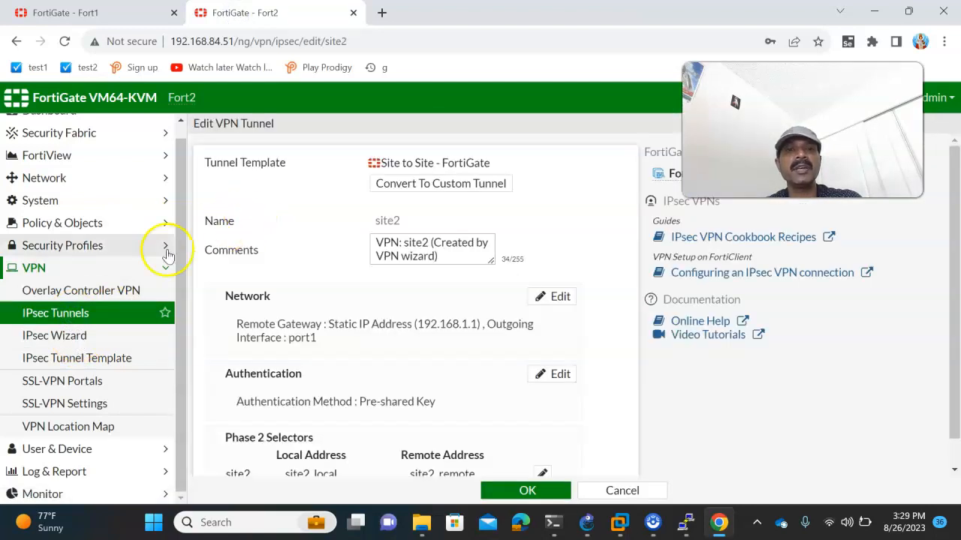
scroll(608, 321, down, 1)
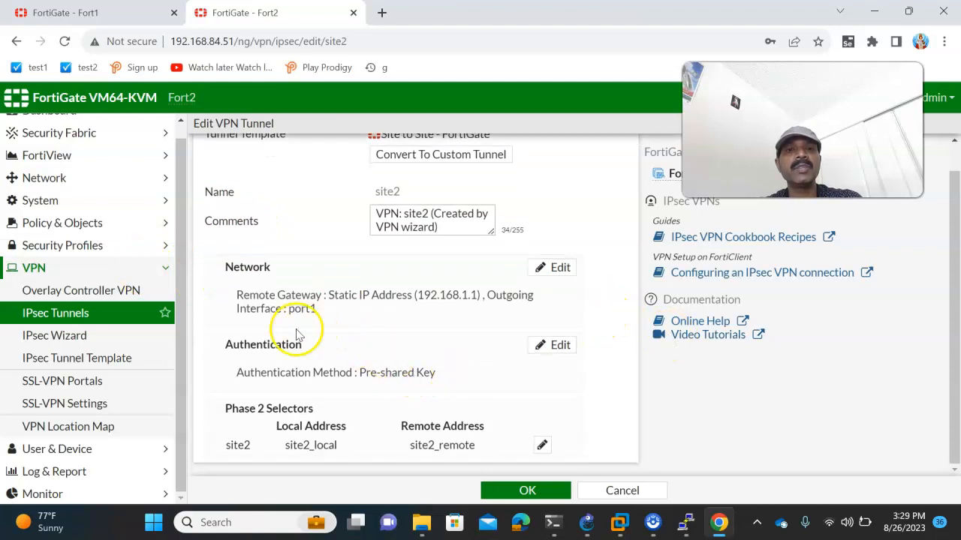
scroll(442, 317, up, 1)
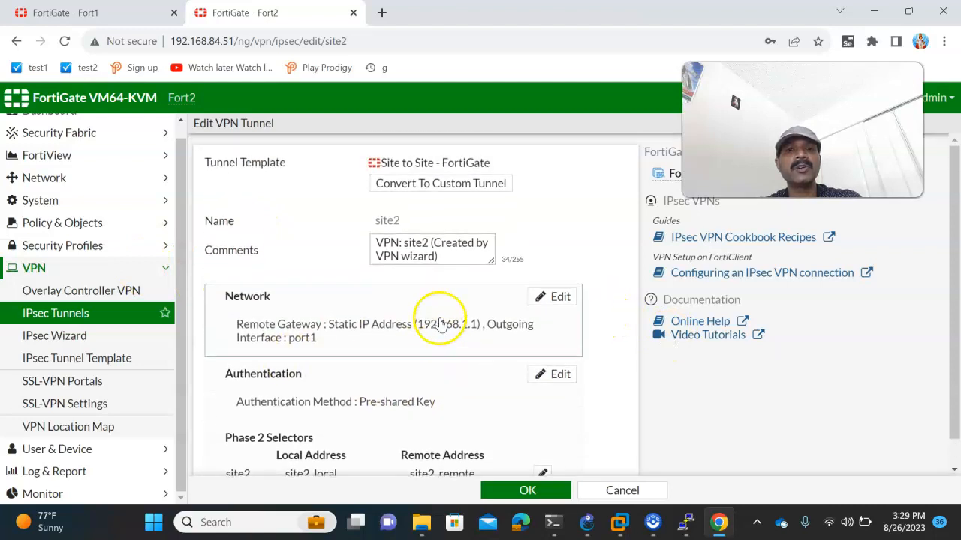
click(407, 183)
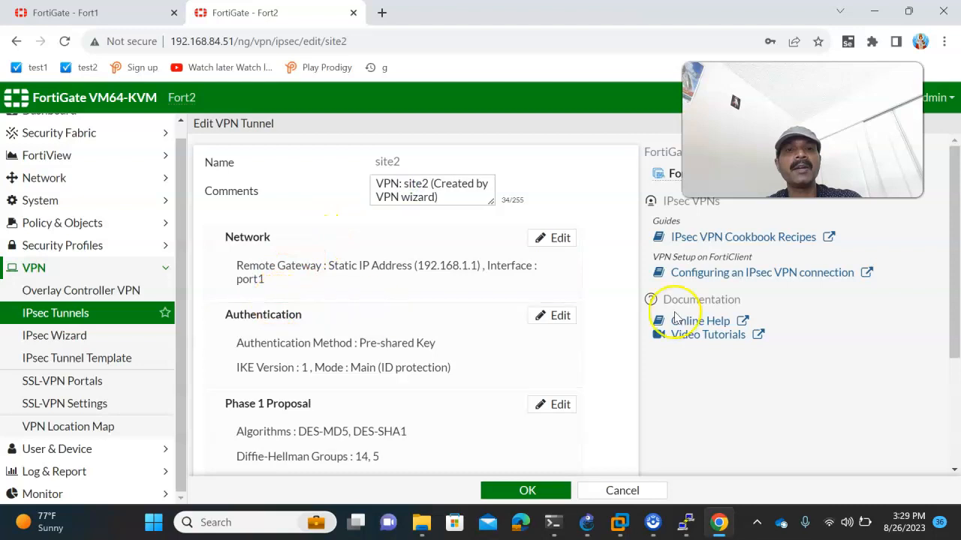
- Limit site2's Phase 1 to DES-MD5 with DH group 2, dropping group 14, and save
scroll(643, 326, down, 1)
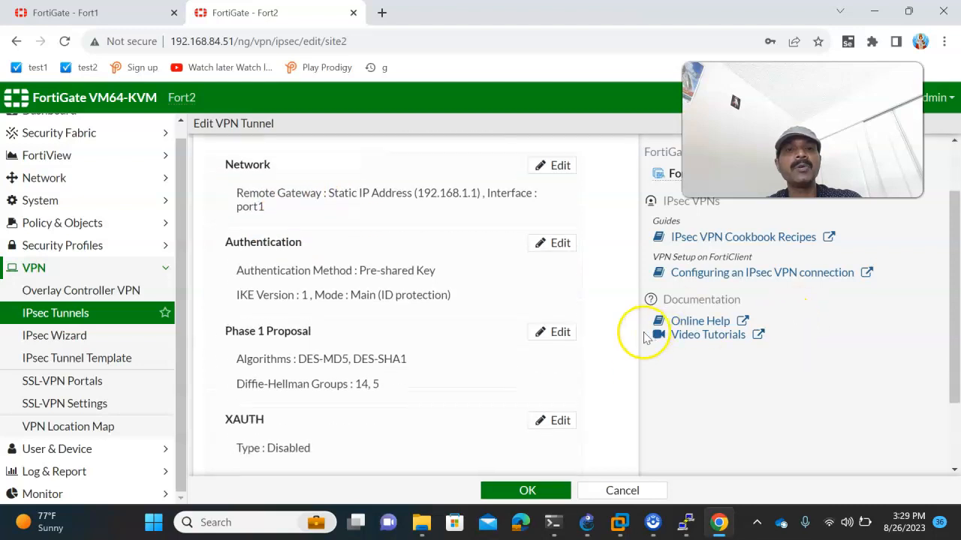
click(560, 332)
scroll(546, 321, down, 1)
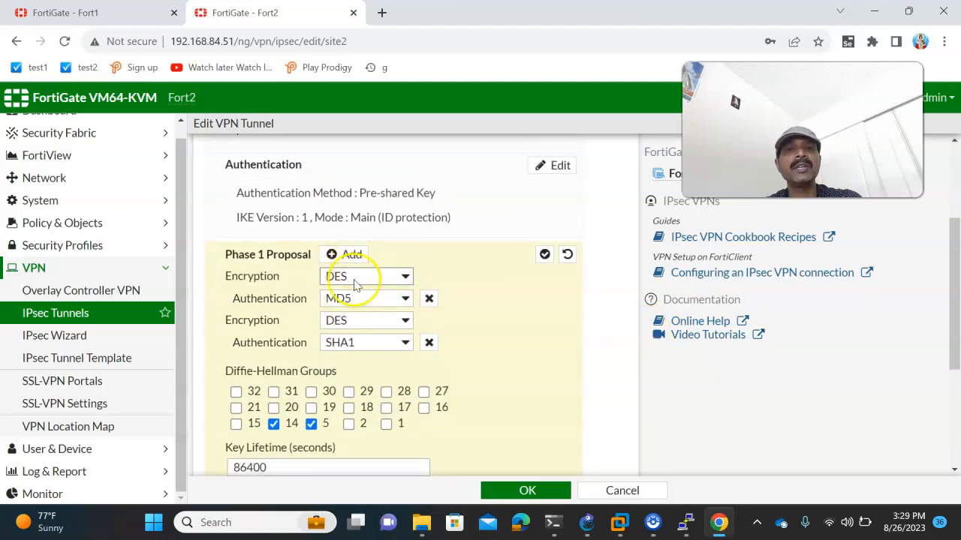
click(429, 343)
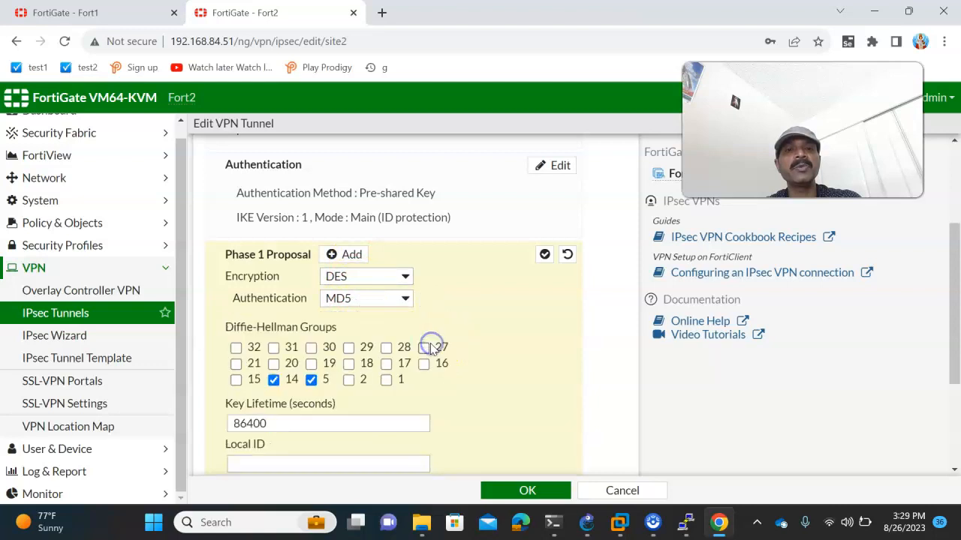
click(273, 379)
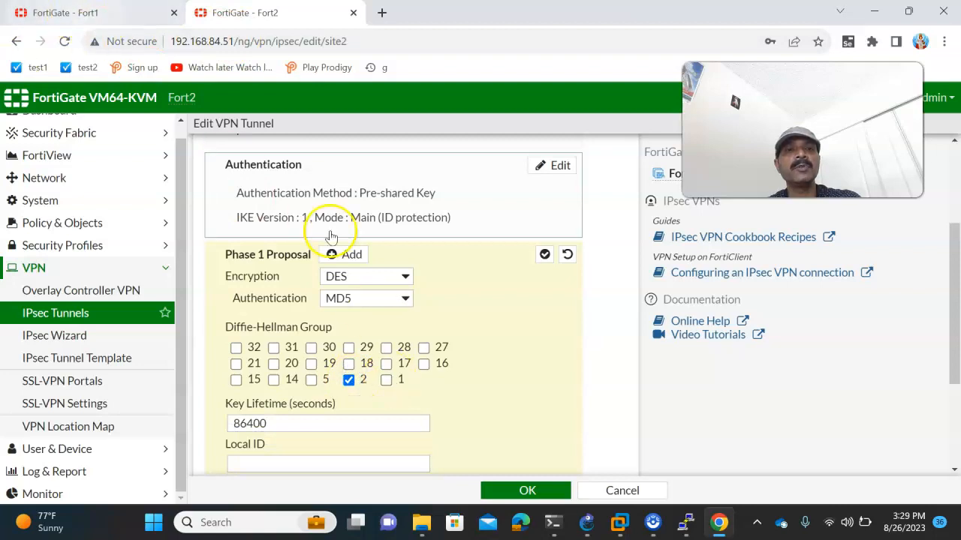
scroll(459, 365, down, 1)
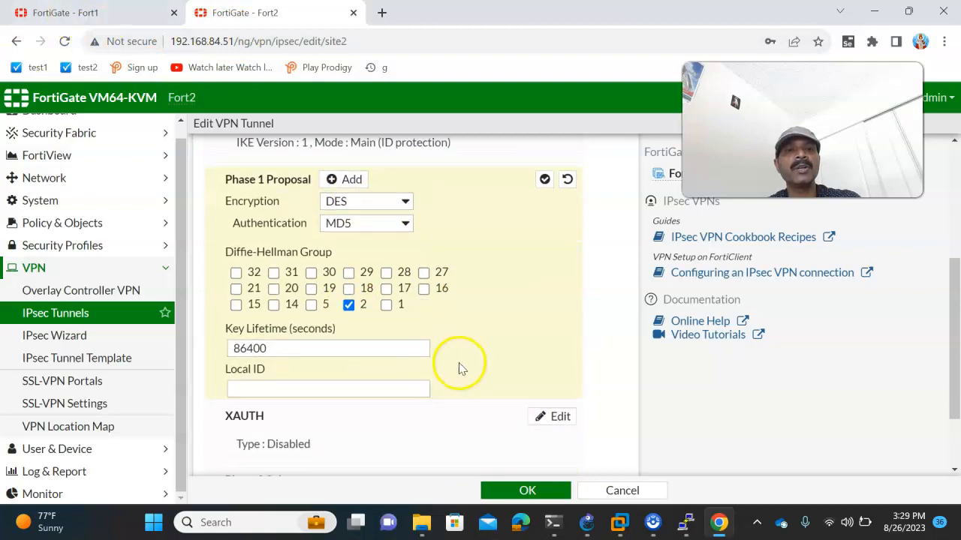
click(511, 488)
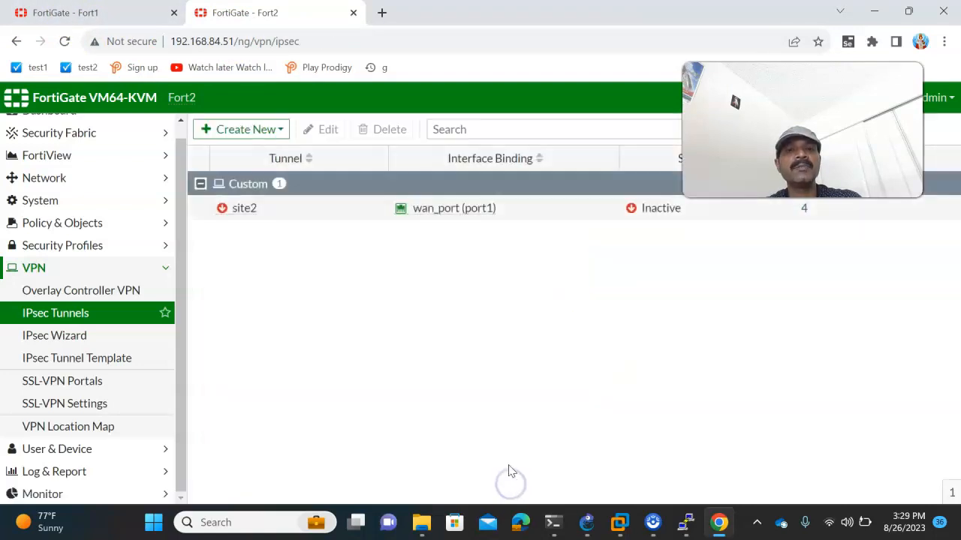
- Set site2's Phase 2 to DES-MD5 only with PFS and replay detection disabled
double_click(258, 210)
scroll(468, 393, down, 3)
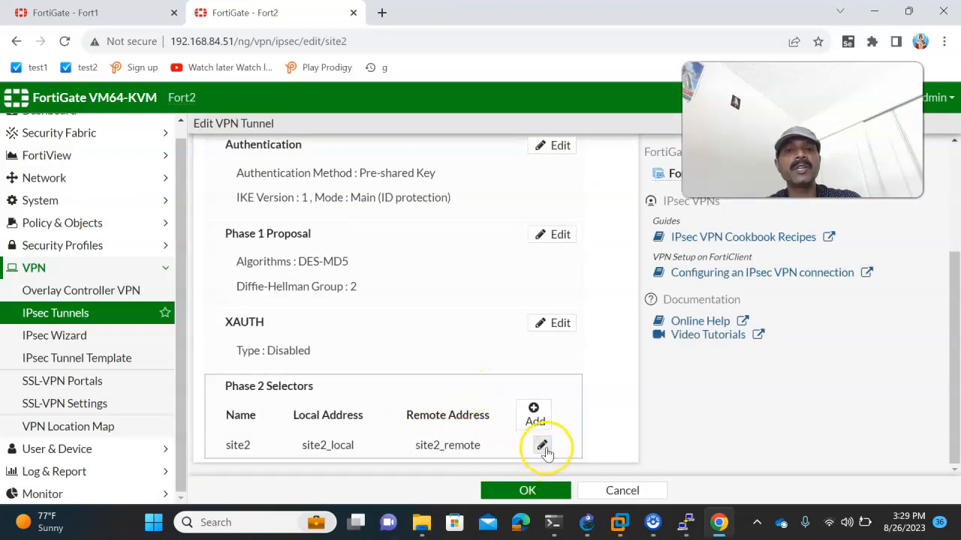
click(541, 447)
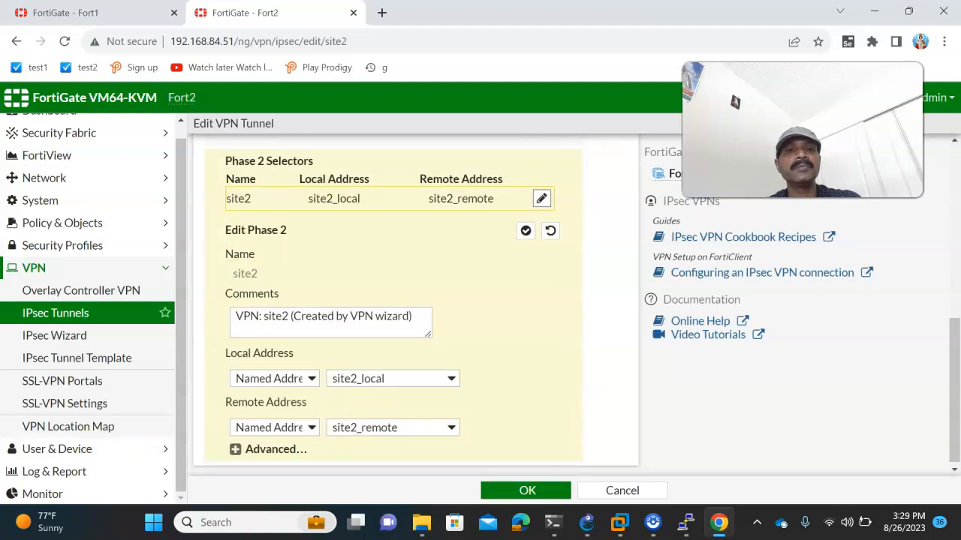
click(239, 452)
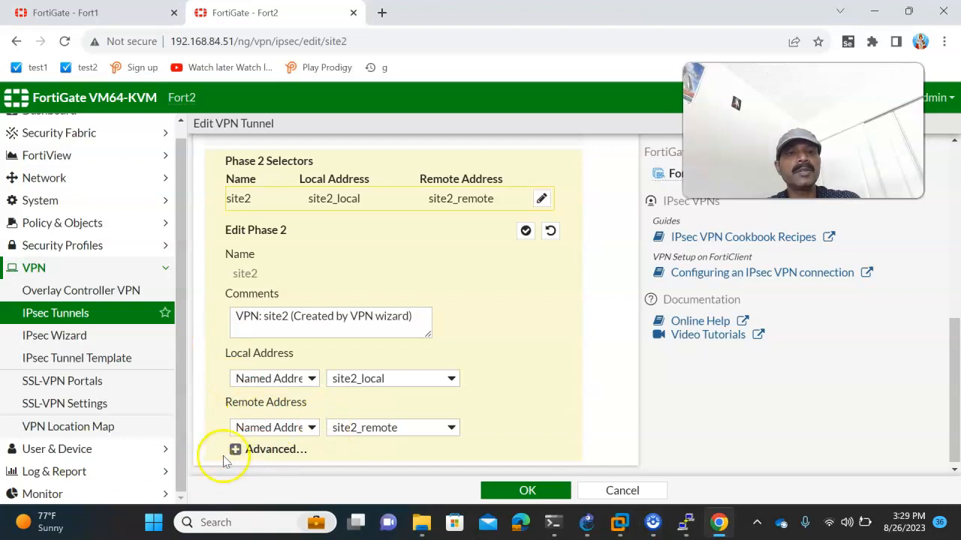
scroll(330, 413, down, 3)
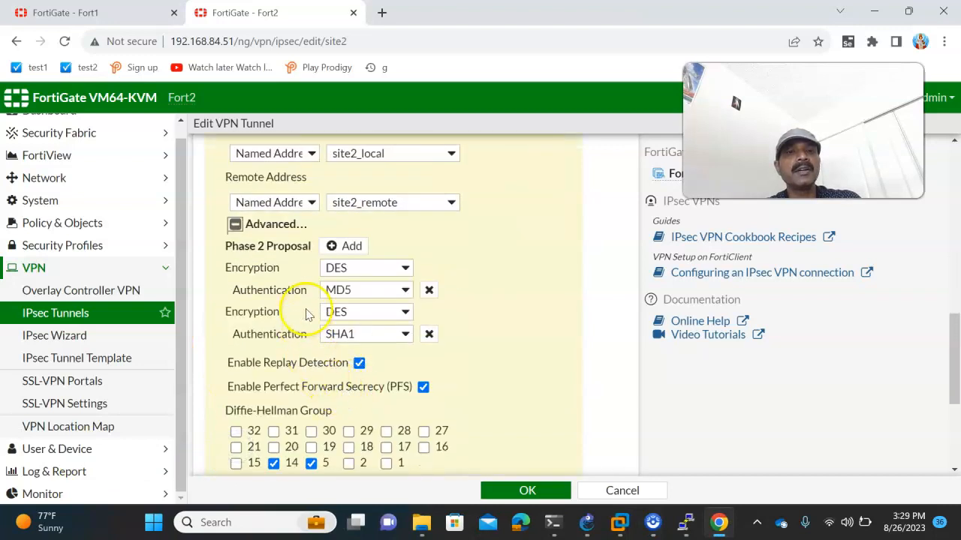
click(428, 336)
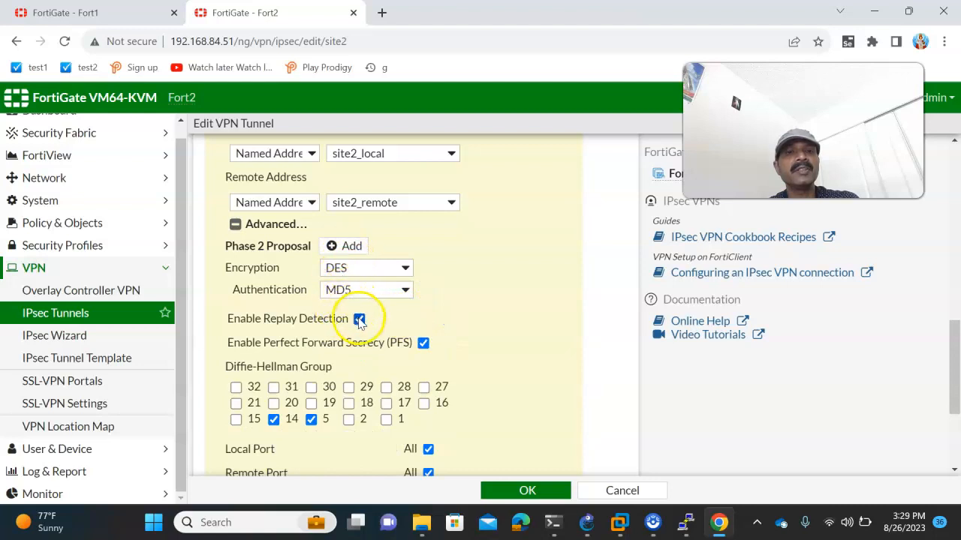
click(423, 343)
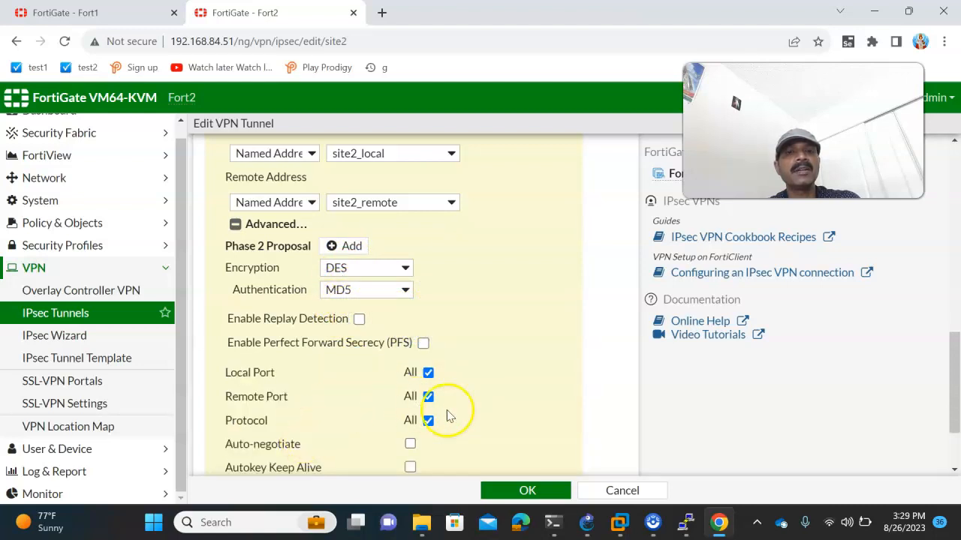
click(523, 492)
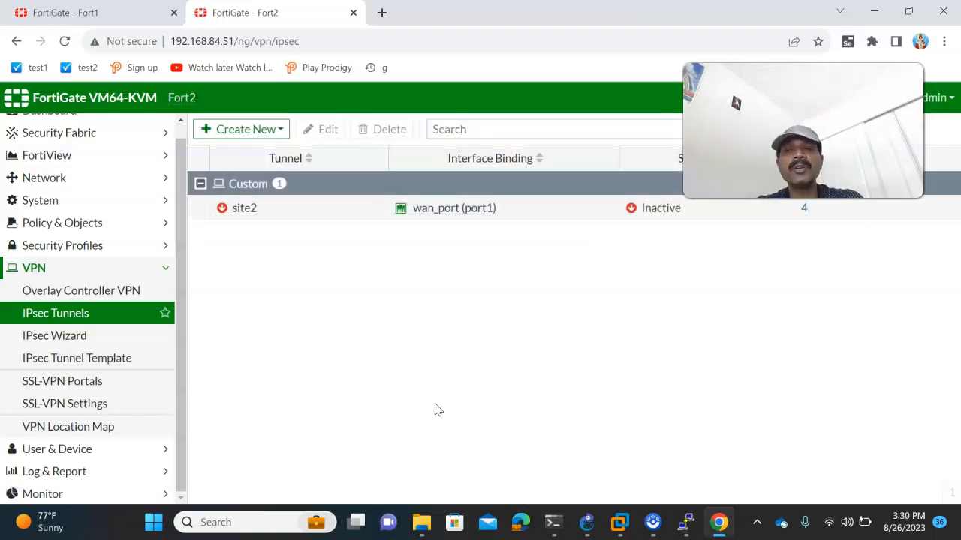
click(584, 517)
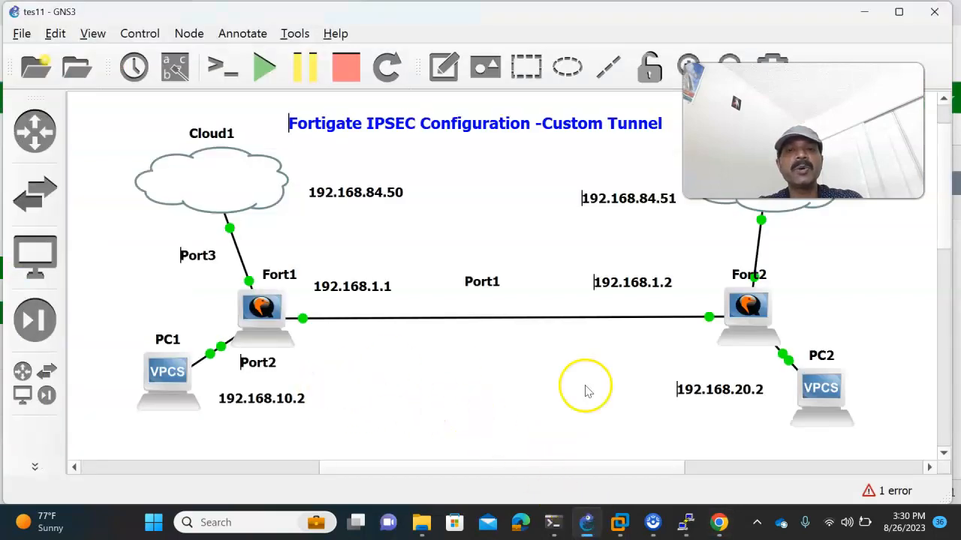
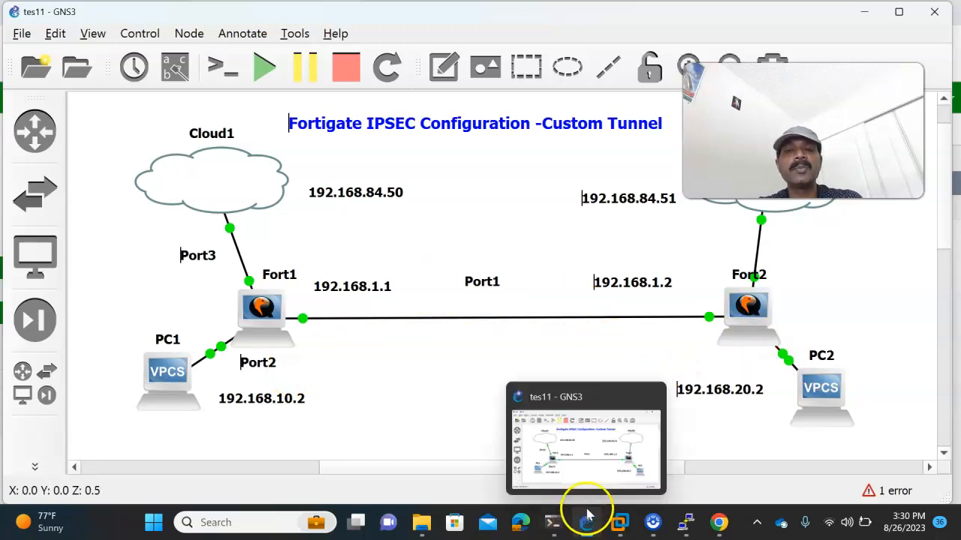
- Rerun the ping from PC1 to 192.168.20.2, which now gets replies
click(596, 466)
click(719, 523)
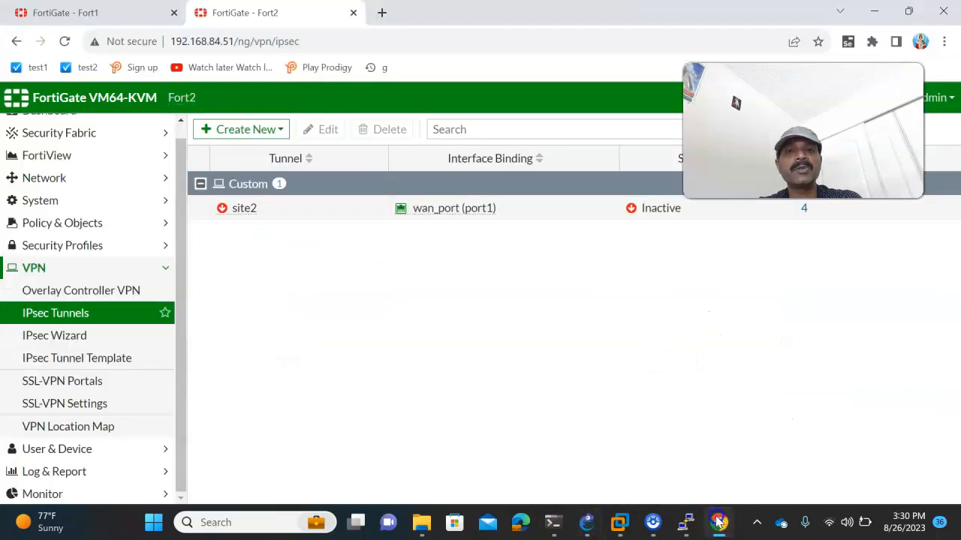
click(65, 435)
key(alt+Tab)
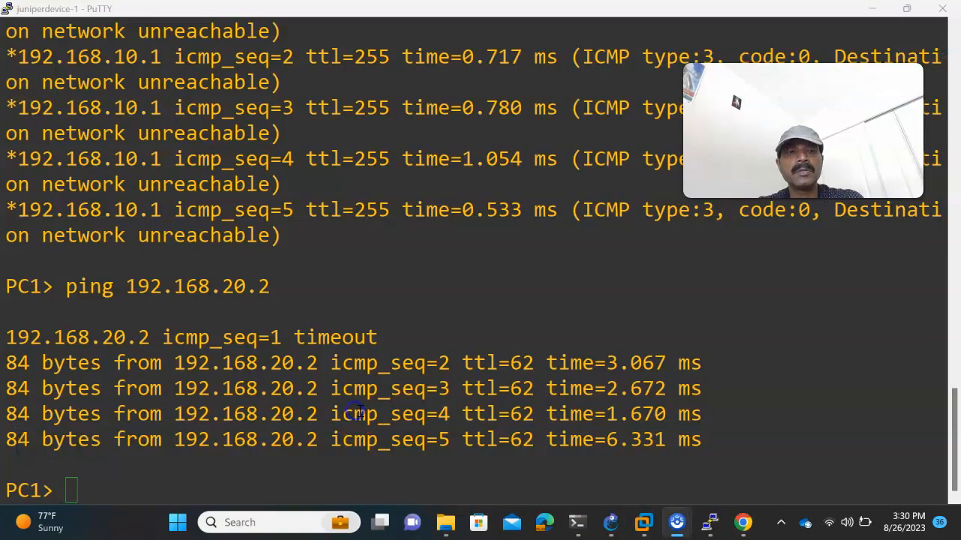
click(401, 386)
key(Up)
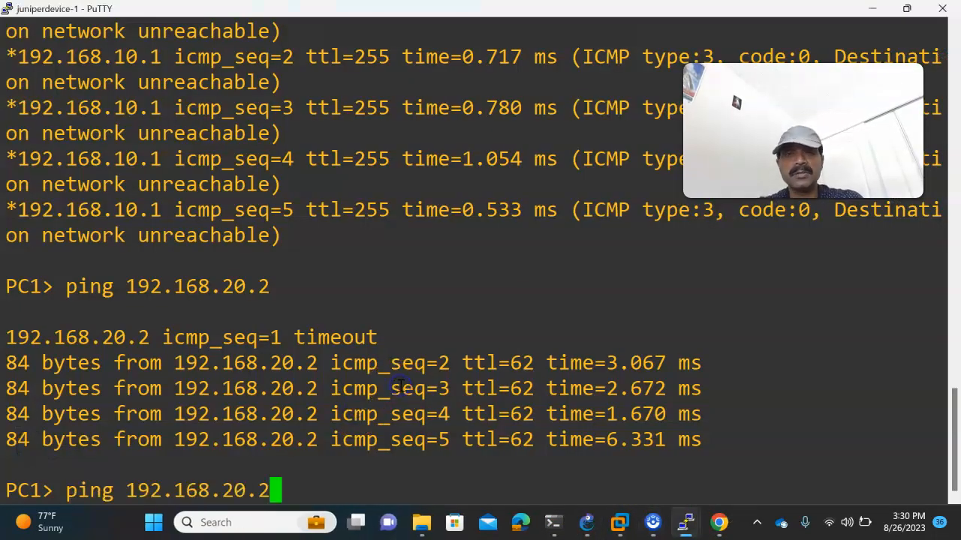
key(Return)
- Rerun the ping from PC2 to 192.168.10.2, now answered, then return to Fort2's tunnel list
click(584, 519)
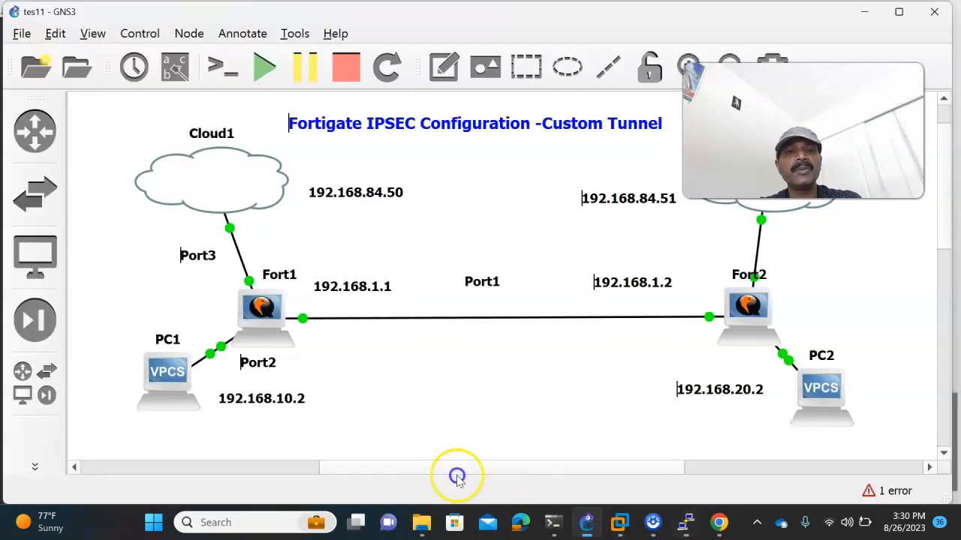
mouse_move(683, 522)
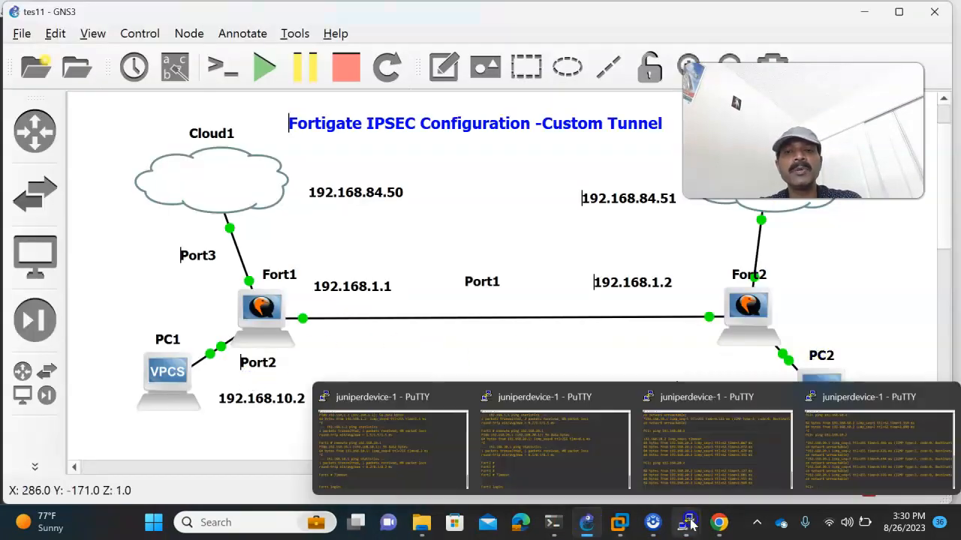
click(597, 447)
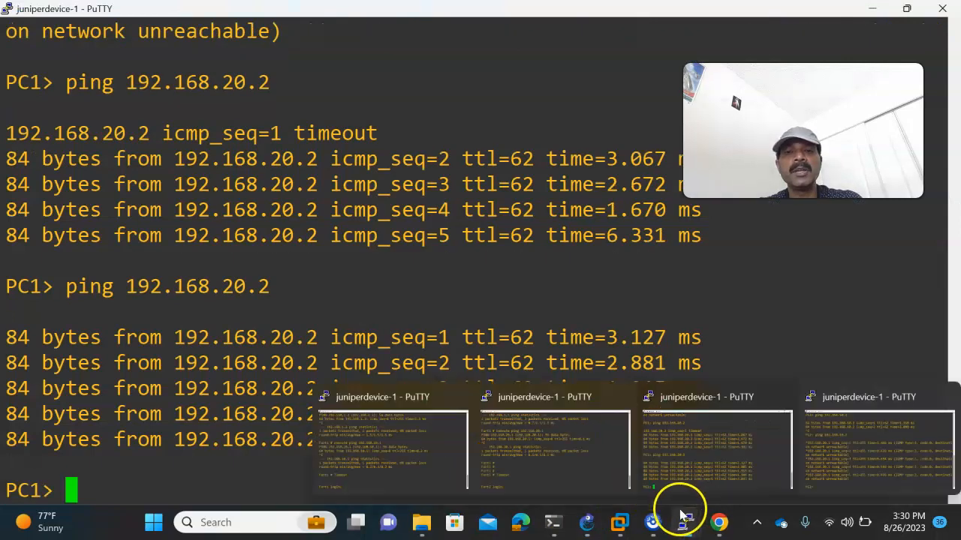
click(864, 466)
key(Up)
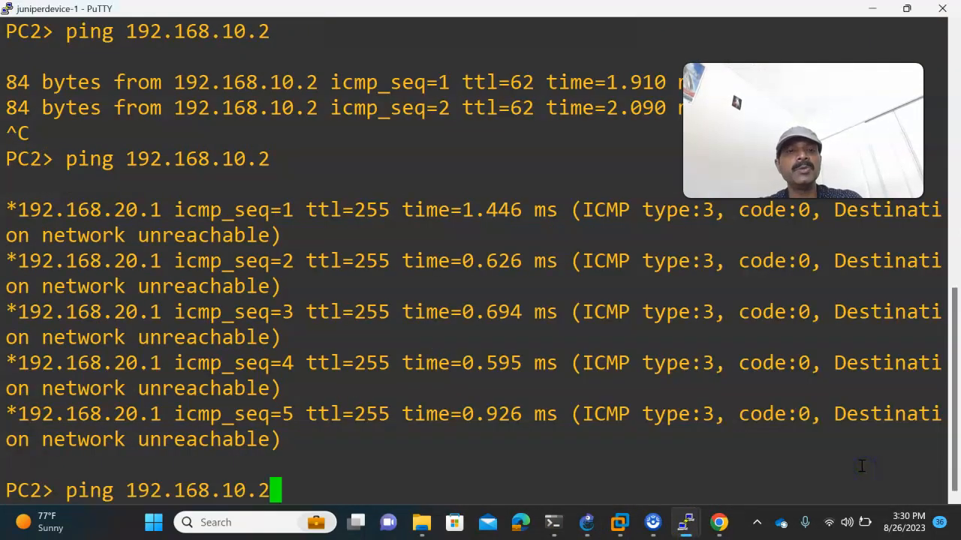
key(Return)
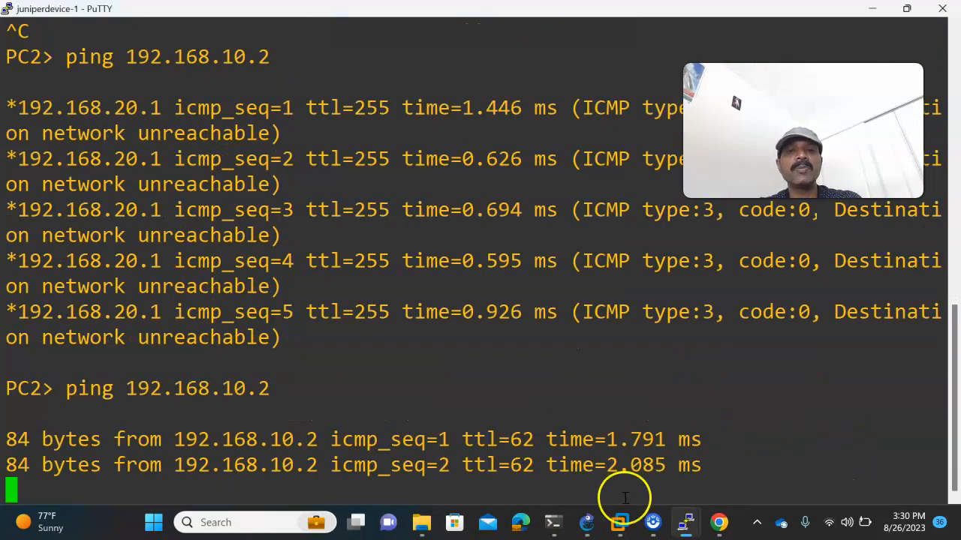
click(590, 520)
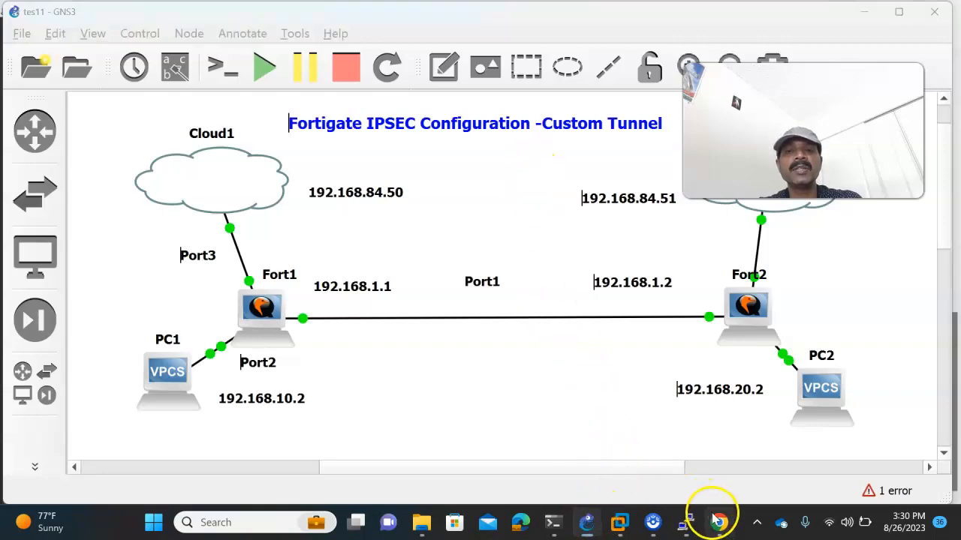
click(719, 522)
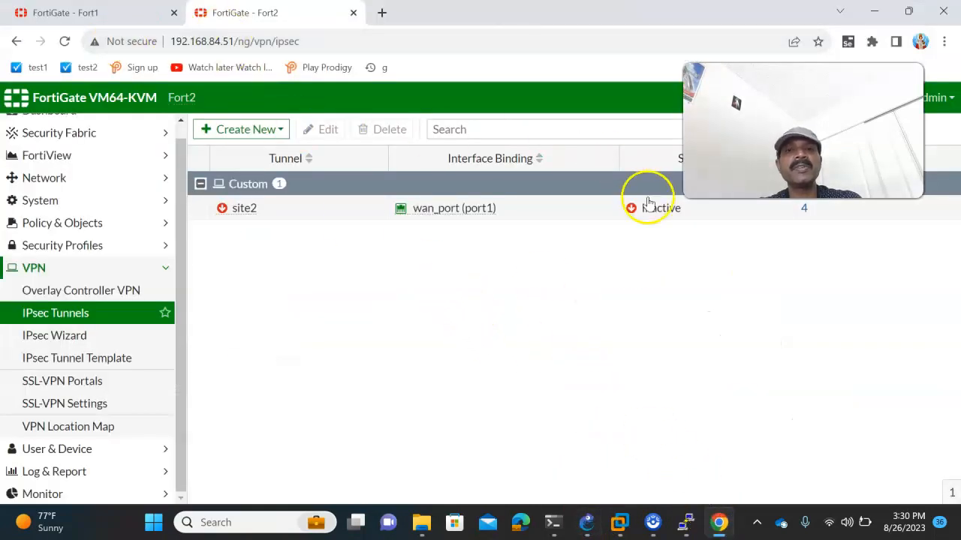
- Reload the IPsec Tunnels pages on Fort2 and Fort1 so site2 and site1 show Up
click(250, 44)
key(Return)
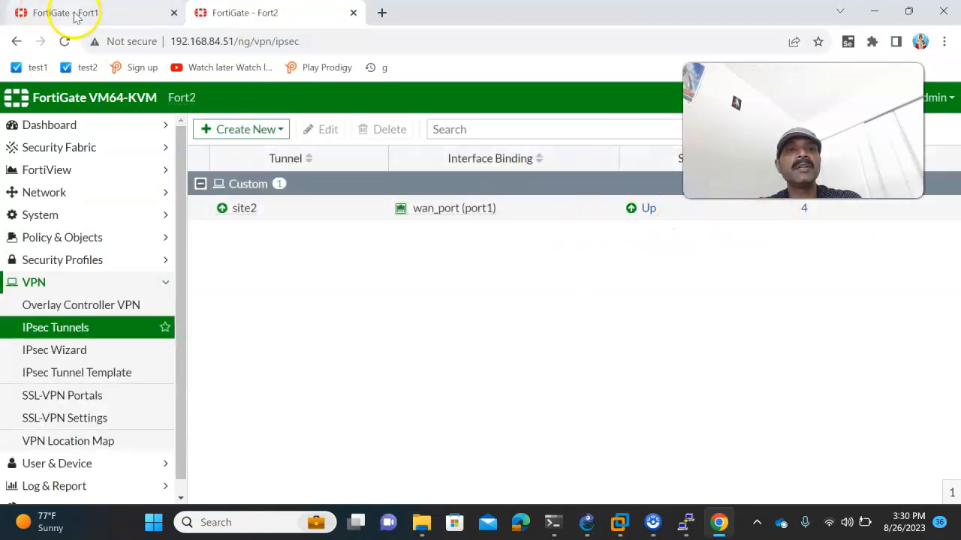
click(75, 14)
click(200, 43)
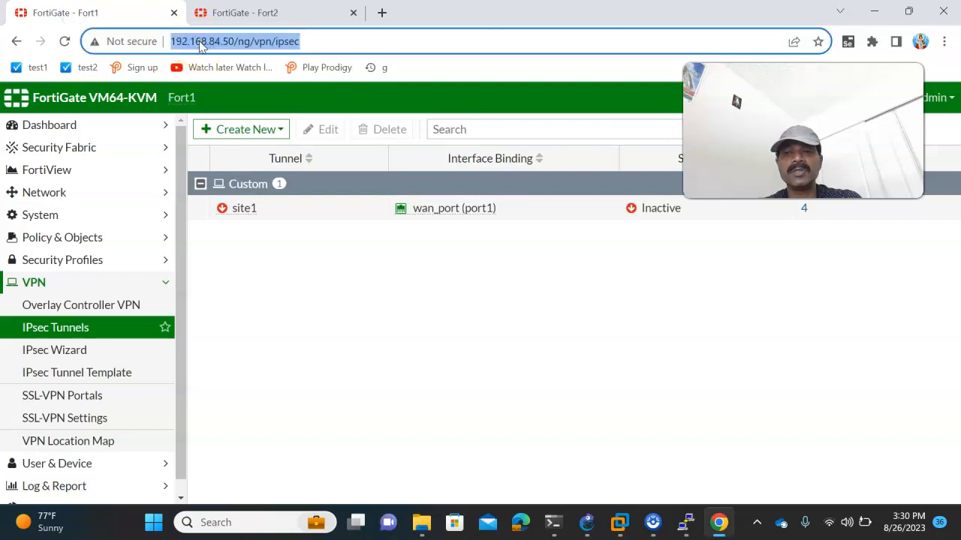
key(Return)
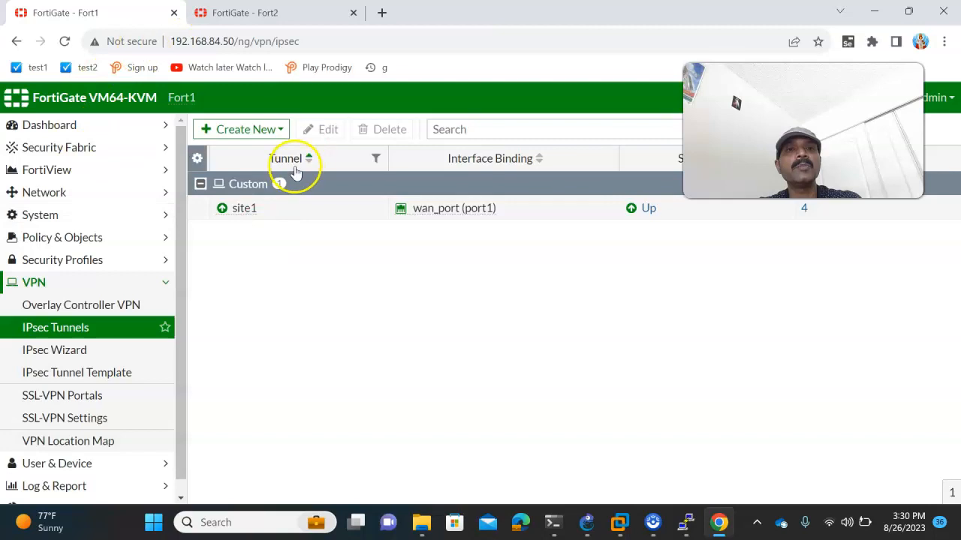
- Open Fort1's IPsec Monitor, showing site1 up to 192.168.1.2
scroll(105, 477, down, 1)
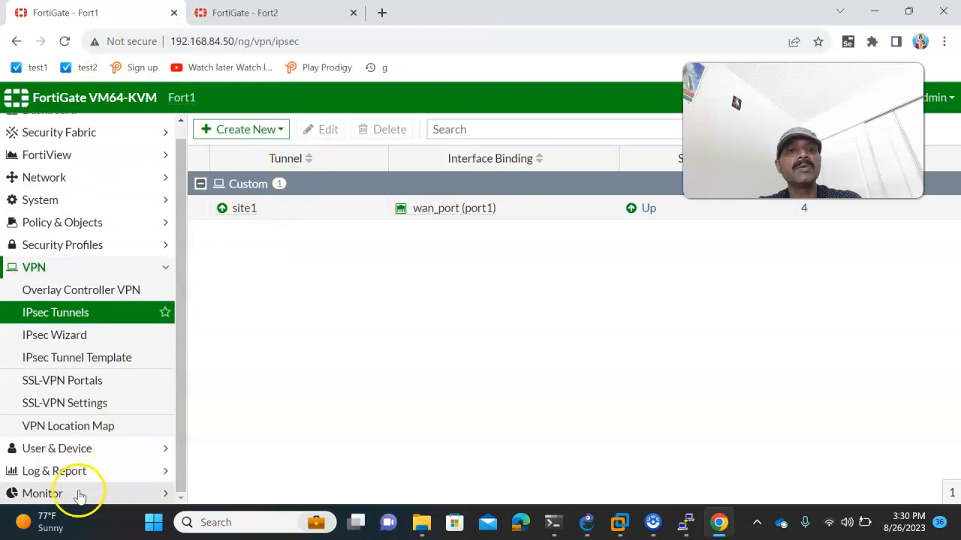
click(79, 494)
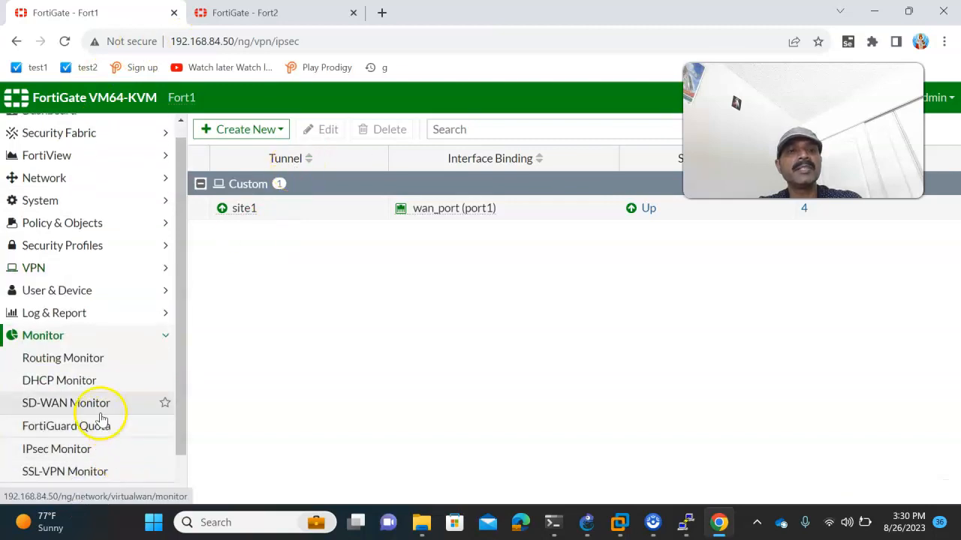
click(120, 453)
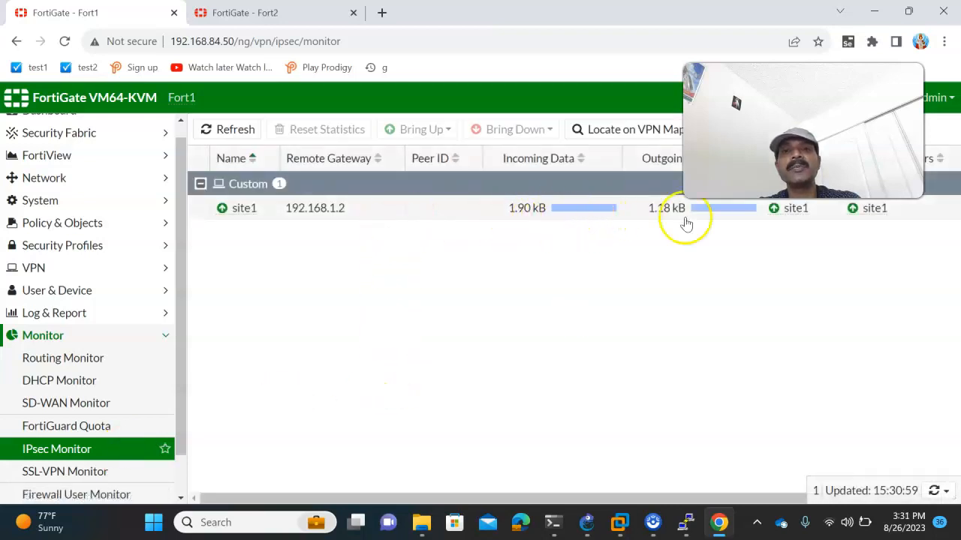
- Send another round of pings from PC1 and from PC2 to 192.168.10.2
click(686, 522)
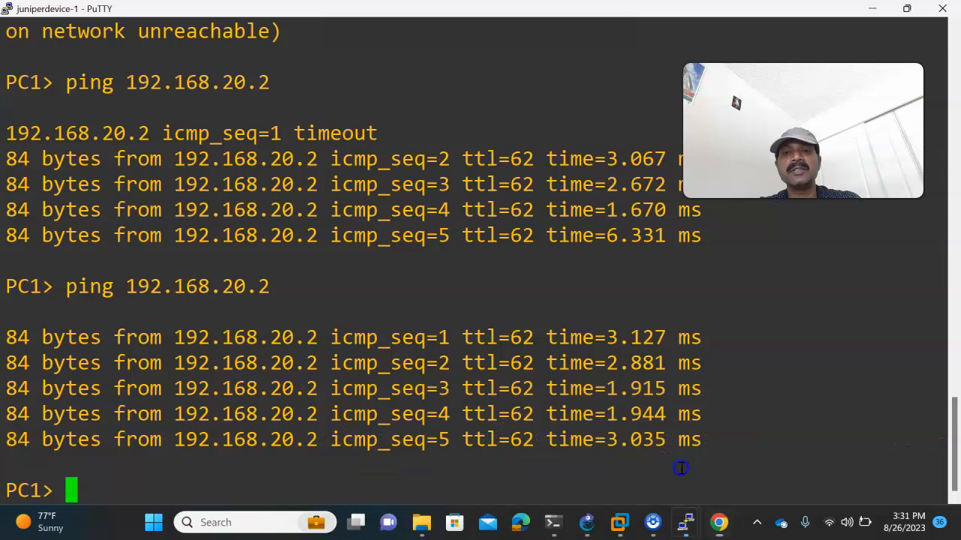
key(Return)
mouse_move(685, 522)
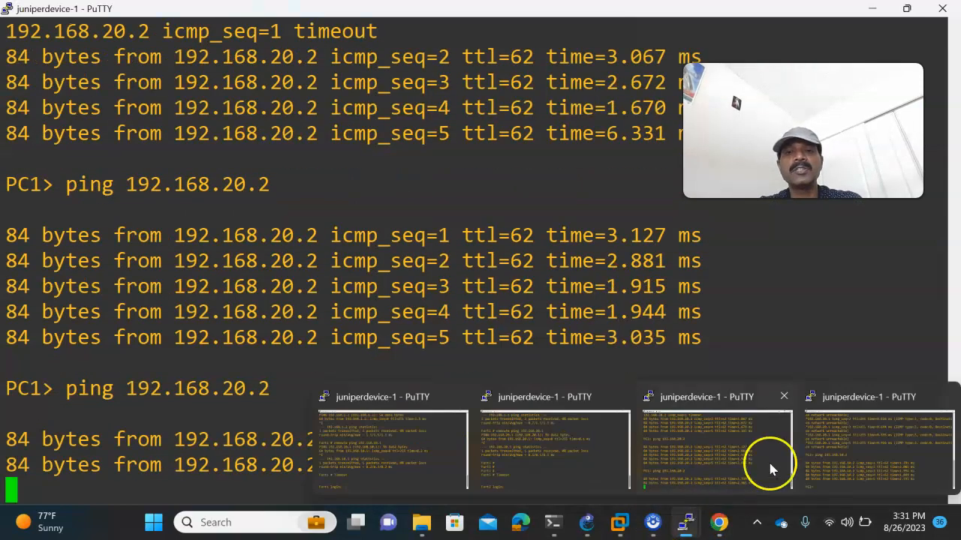
click(768, 459)
key(Up)
key(Return)
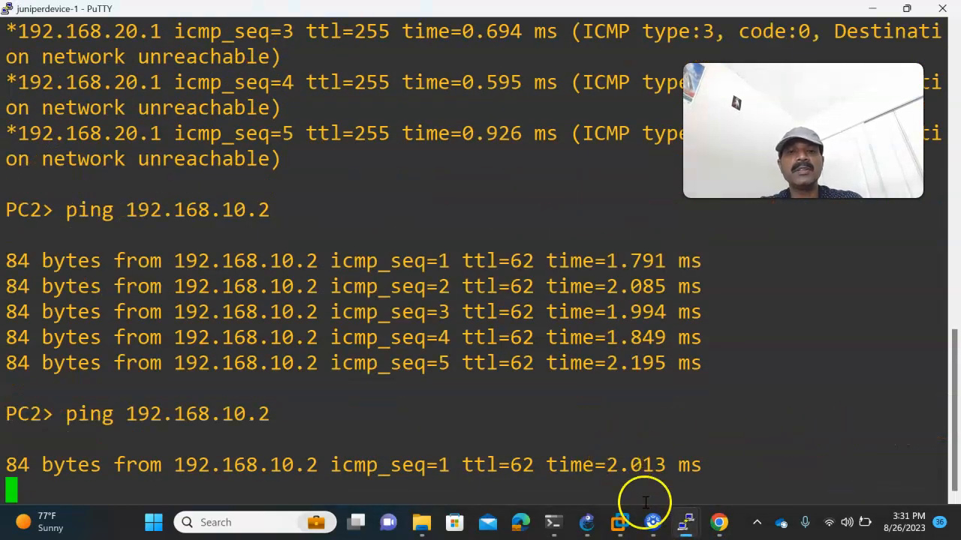
- Reload Fort1's IPsec Monitor so site1 shows 3.26 kB incoming and 2.02 kB outgoing
click(719, 523)
click(273, 40)
key(Return)
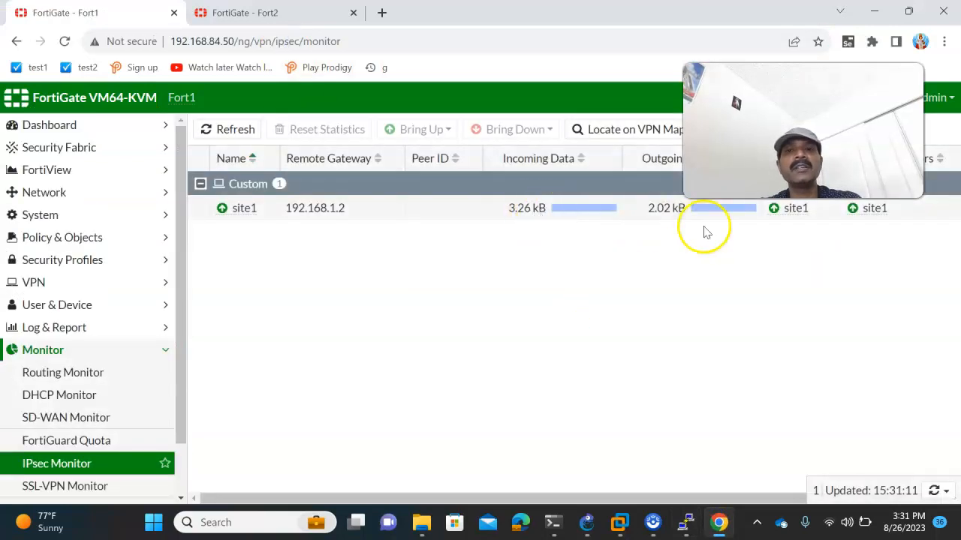
- Open and refresh Fort2's IPsec Monitor: site2 up to 192.168.1.1, 3.26 kB in, 2.02 kB out
click(229, 12)
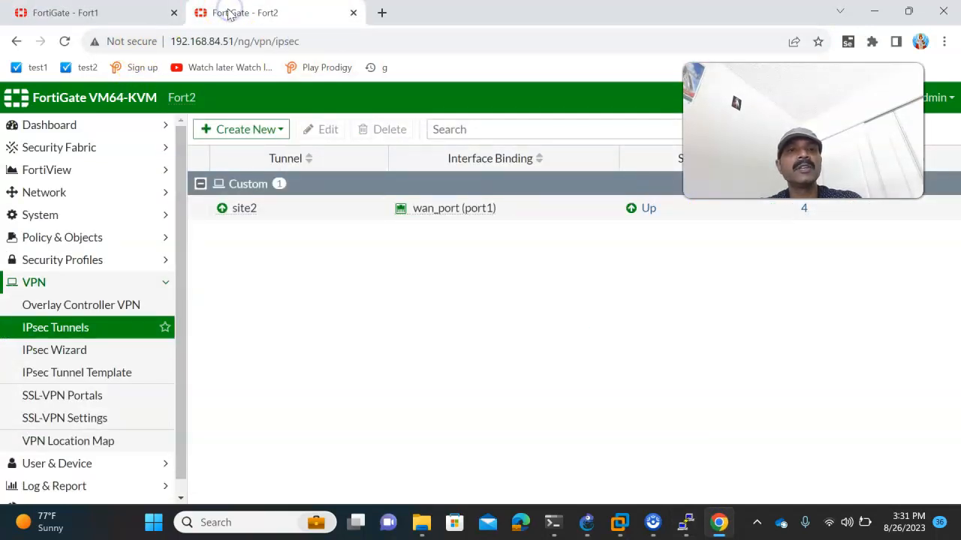
scroll(108, 414, down, 1)
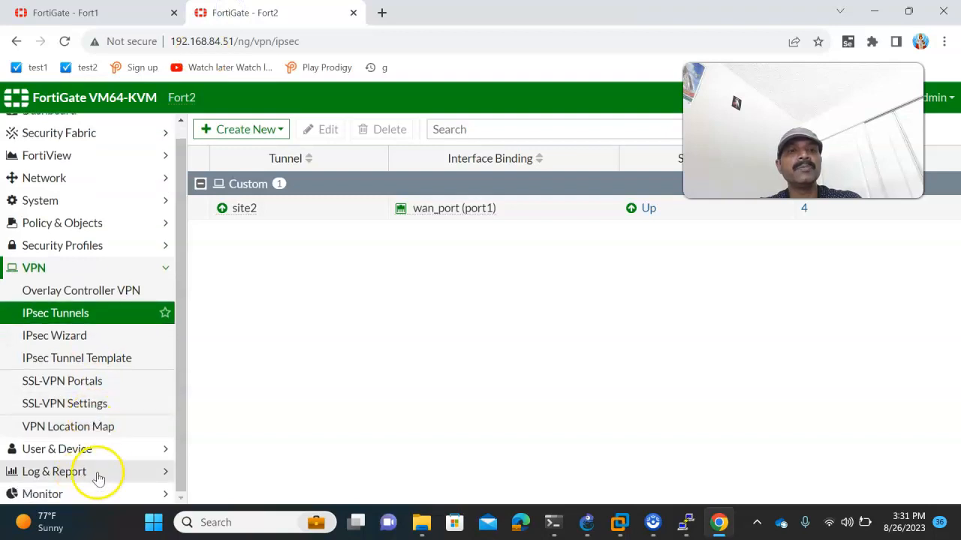
click(79, 493)
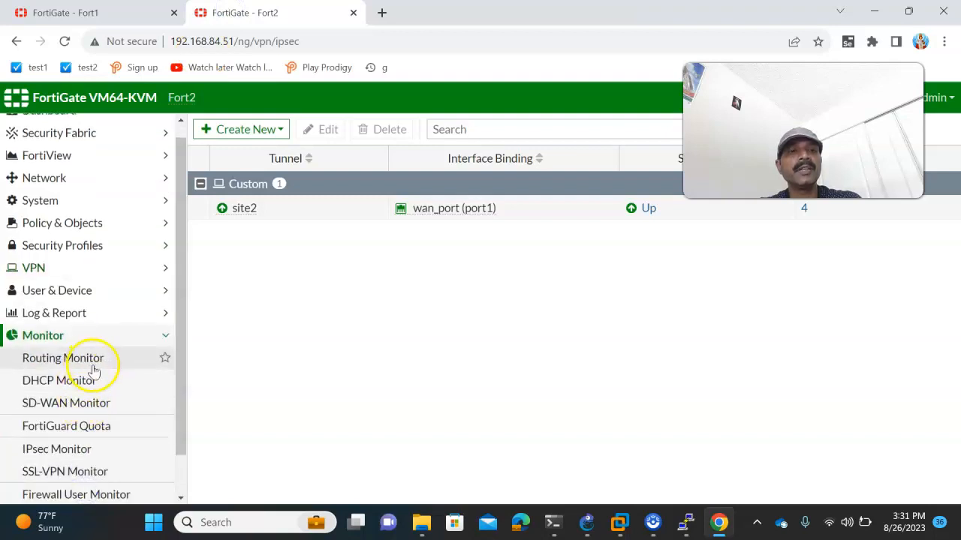
click(112, 448)
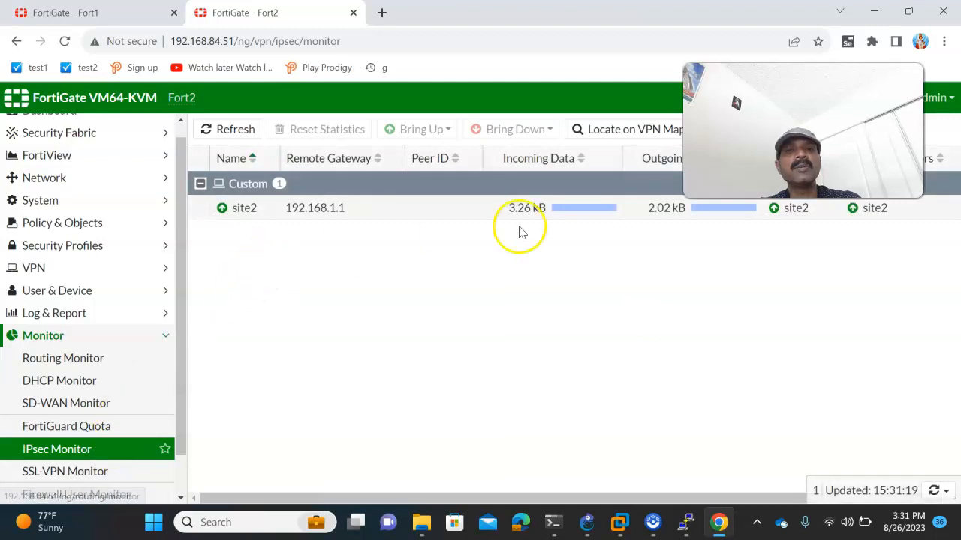
click(250, 40)
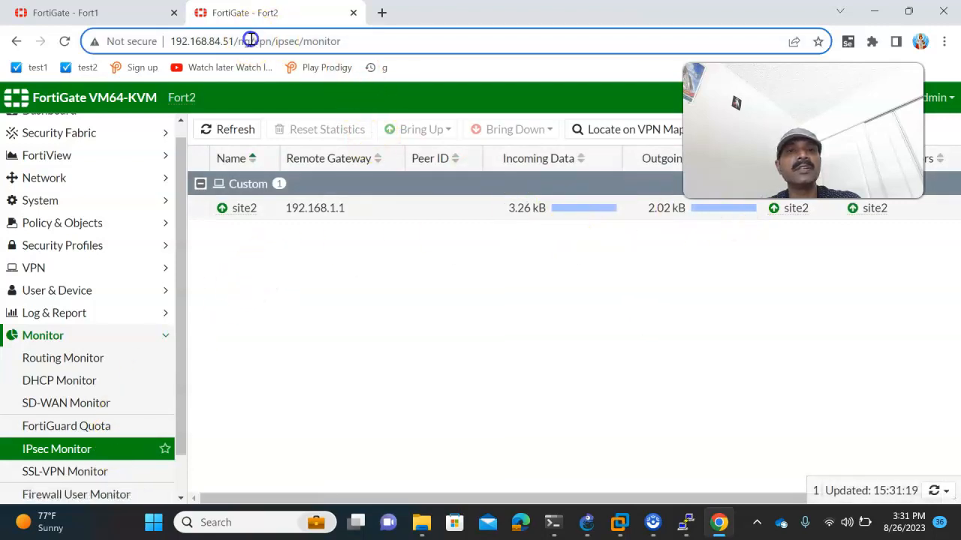
click(224, 129)
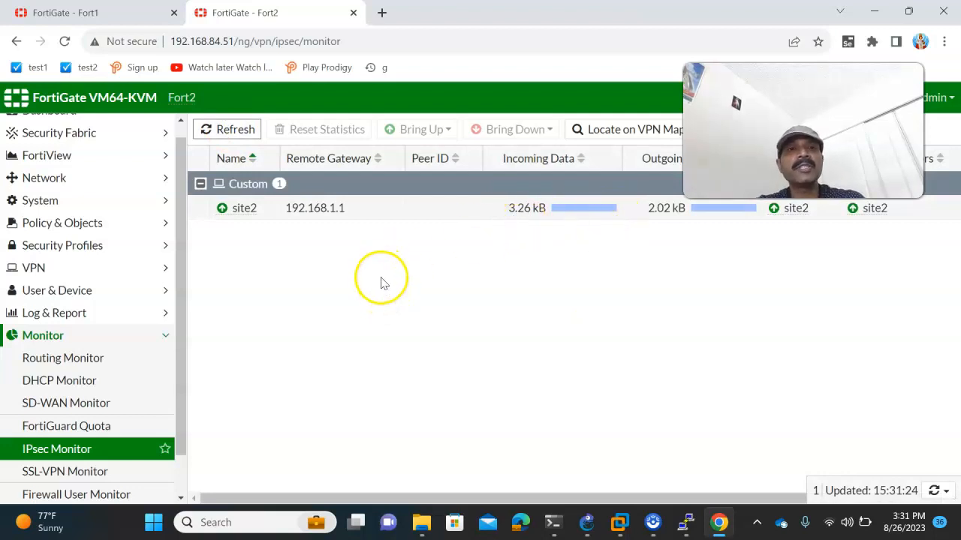
- Log back into Fort1 as admin and rerun get vpn ipsec tunnel details
mouse_move(689, 525)
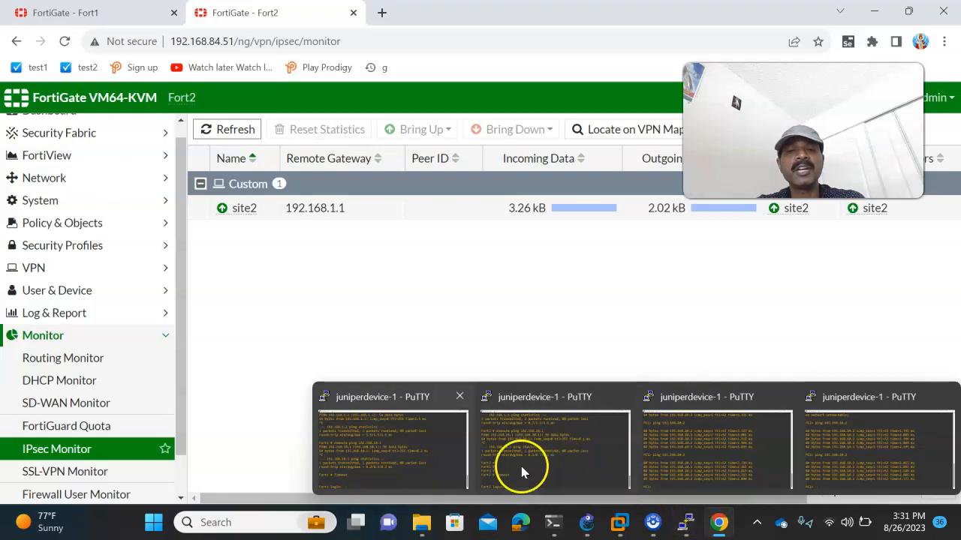
click(414, 459)
text(a)
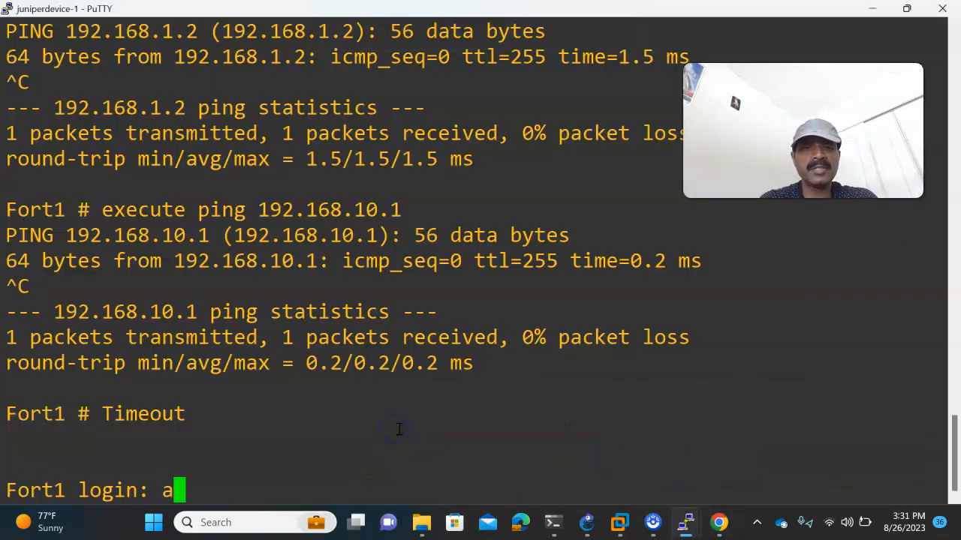
text(dmin)
key(Return)
text(***)
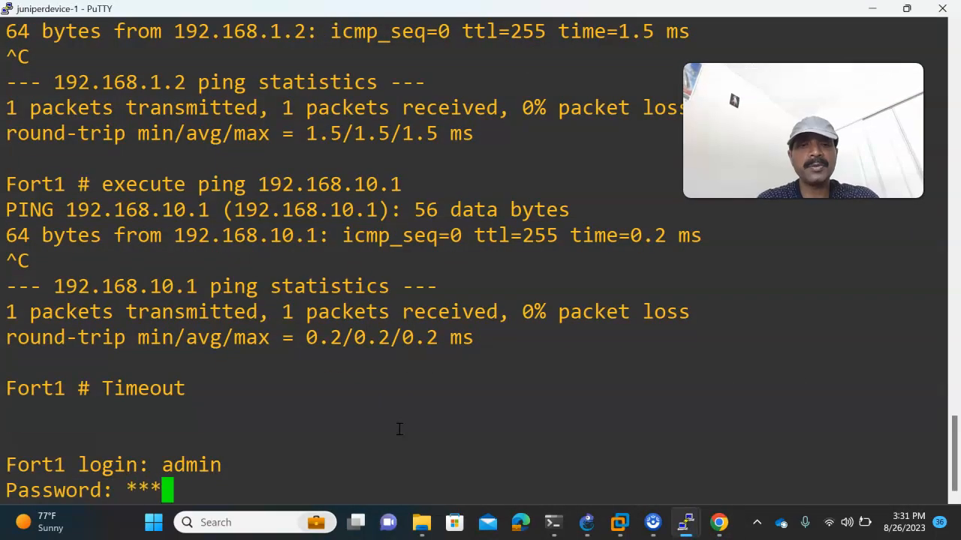
text(*)
key(Return)
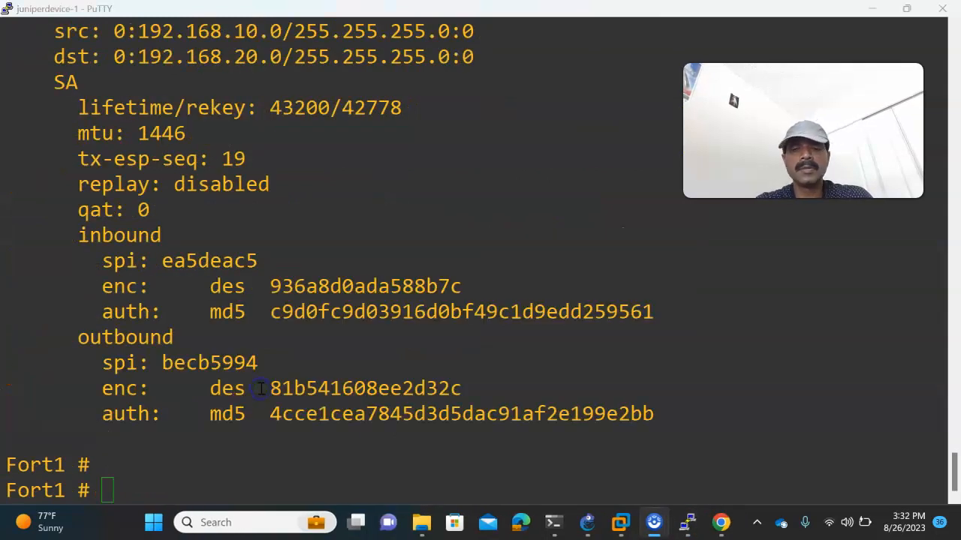
click(253, 401)
text(get vpn ipsec tunnel details)
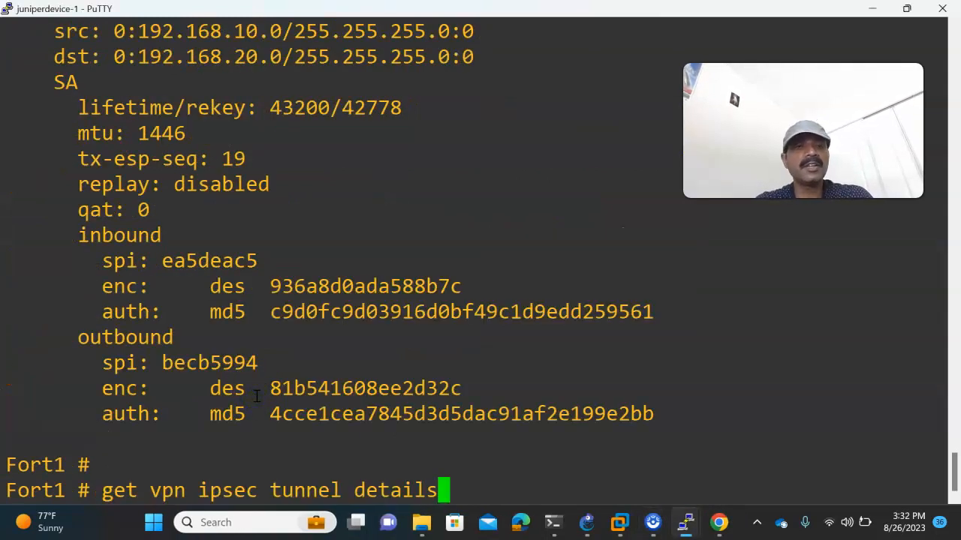
key(Return)
key(Return)
key(Return)
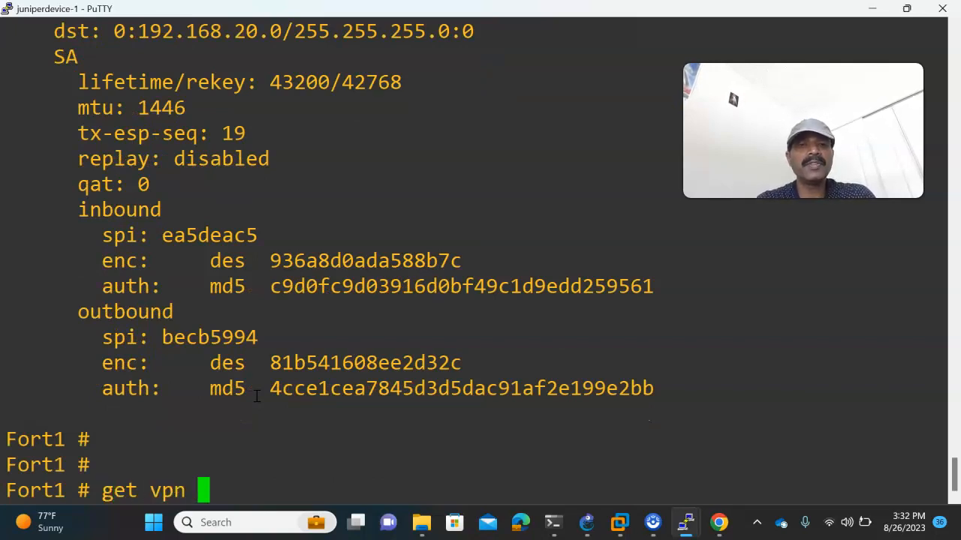
- Run get vpn ike gateway on Fort1
text(get vpn ike)
key(question)
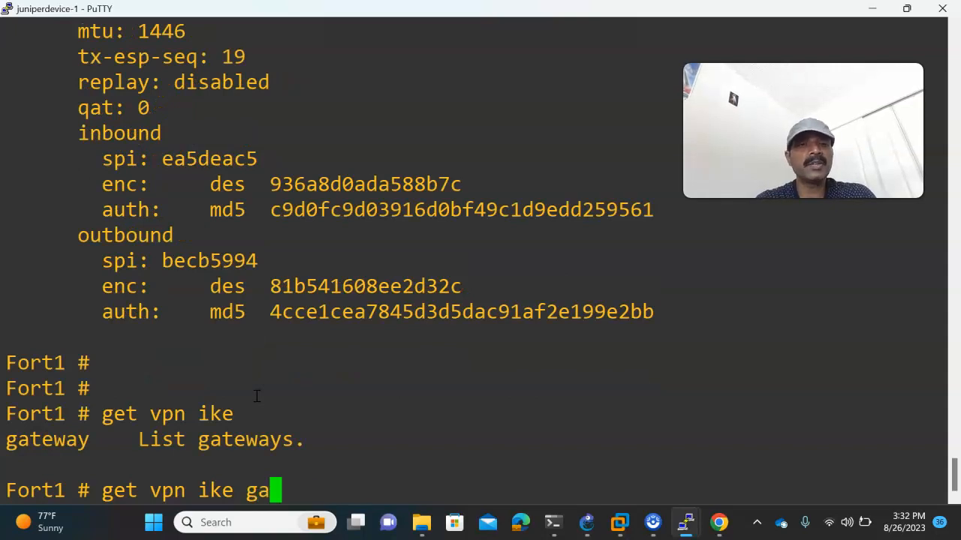
text(ga)
key(Tab)
key(Return)
key(Return)
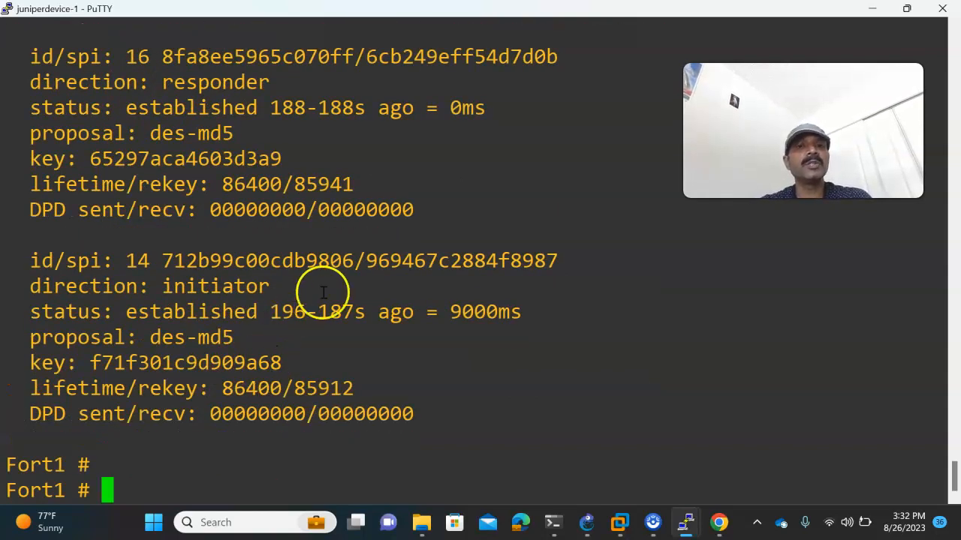
- Highlight Fort1's IKE SA and IPsec SA created/established lines in the gateway output
scroll(342, 289, up, 3)
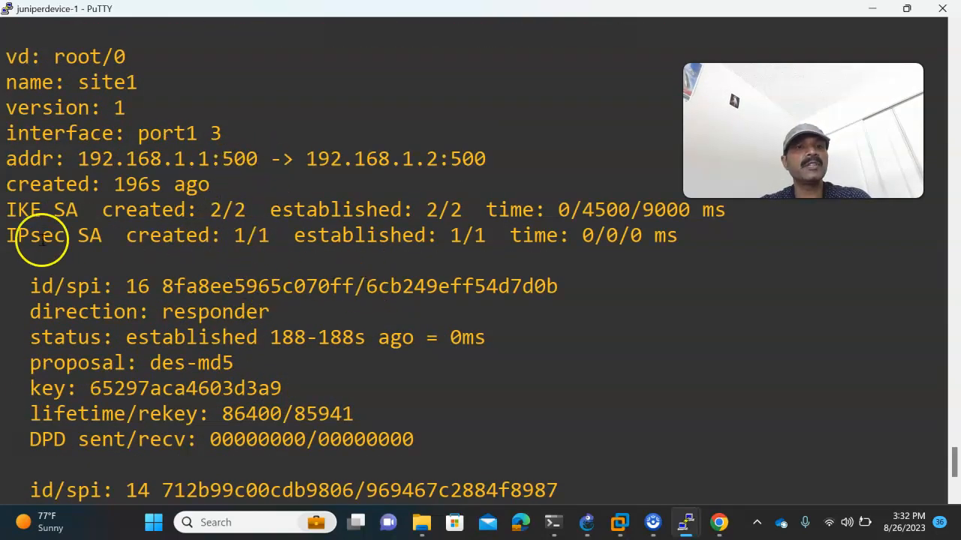
drag(6, 211, 82, 212)
drag(18, 235, 406, 235)
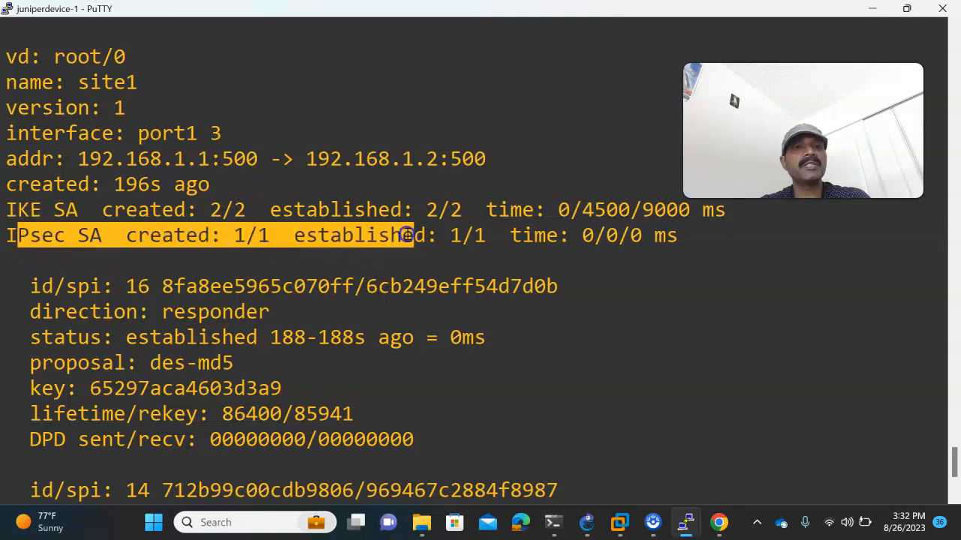
scroll(504, 344, down, 4)
scroll(500, 347, up, 6)
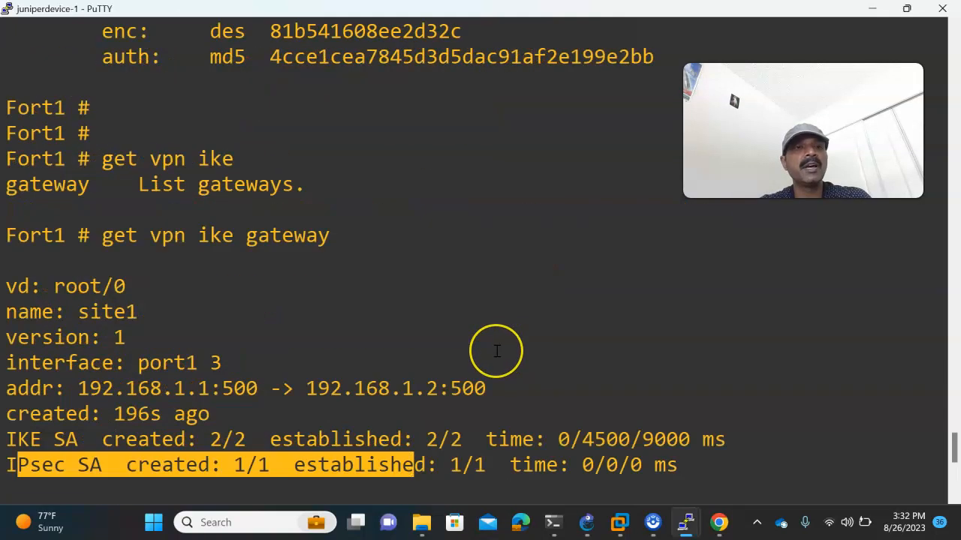
scroll(496, 350, down, 3)
click(250, 297)
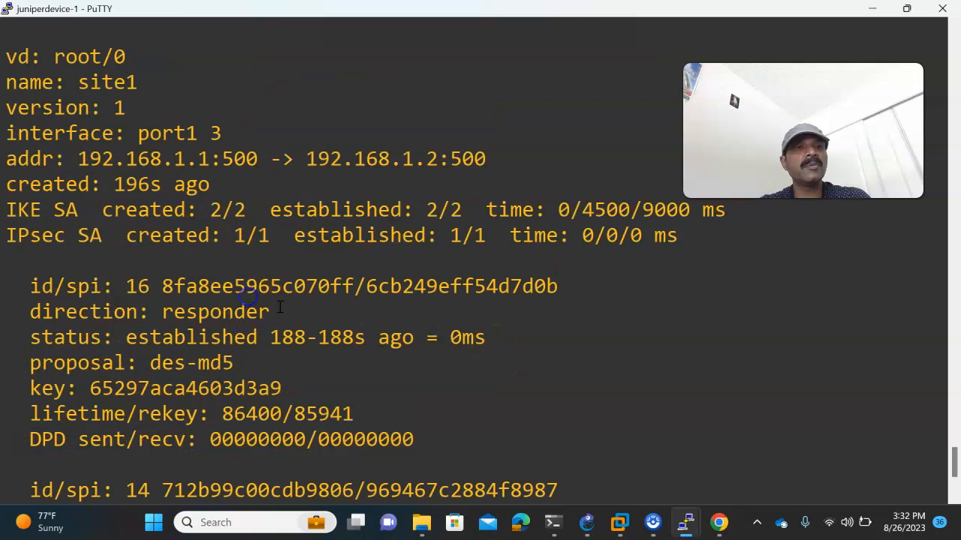
scroll(284, 307, up, 3)
drag(350, 241, 104, 247)
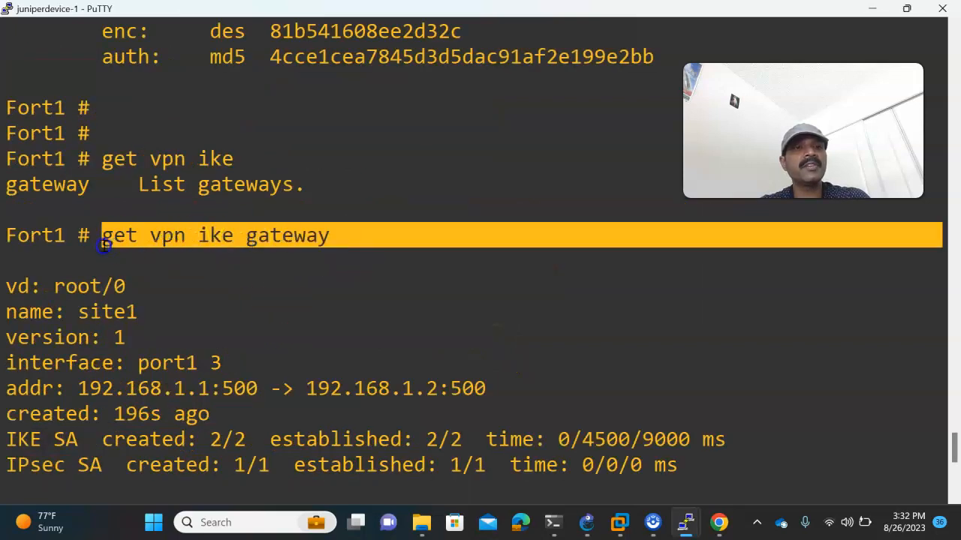
scroll(113, 239, down, 3)
- Log into Fort2 as admin and run get vpn ike gateway, showing IKE SA 2/2, IPsec SA 1/1
mouse_move(690, 515)
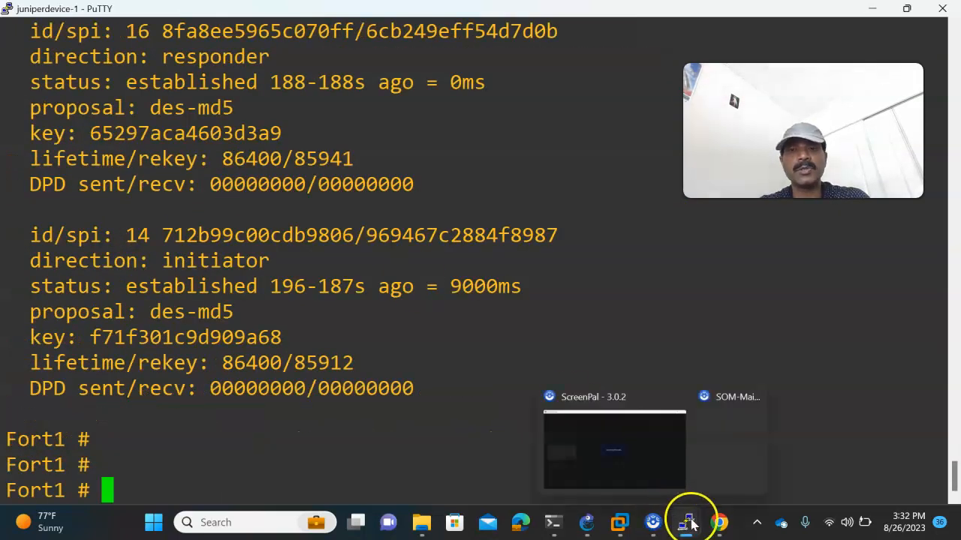
click(570, 477)
text(admin)
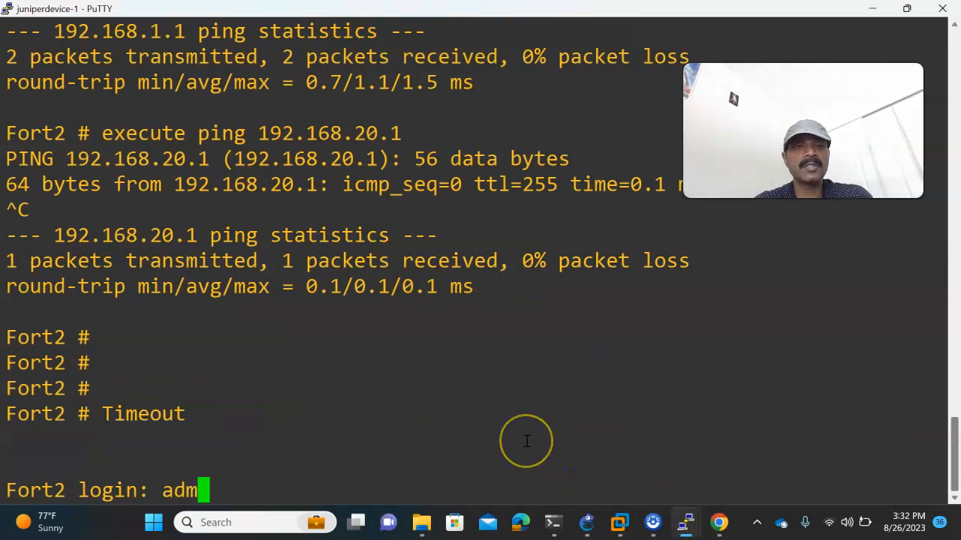
key(Return)
key(Return)
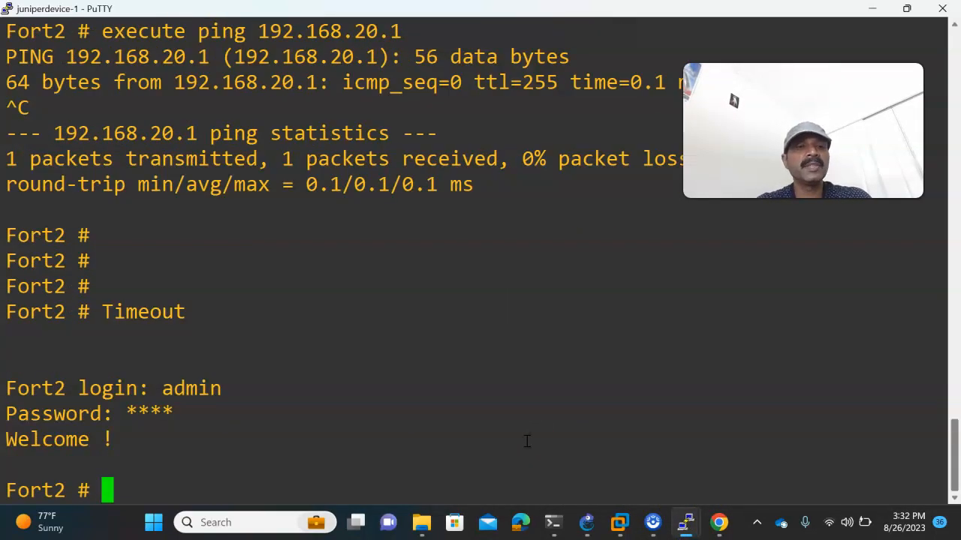
text(get vpn ike gateway)
key(Return)
key(Return)
key(Return)
scroll(527, 441, up, 6)
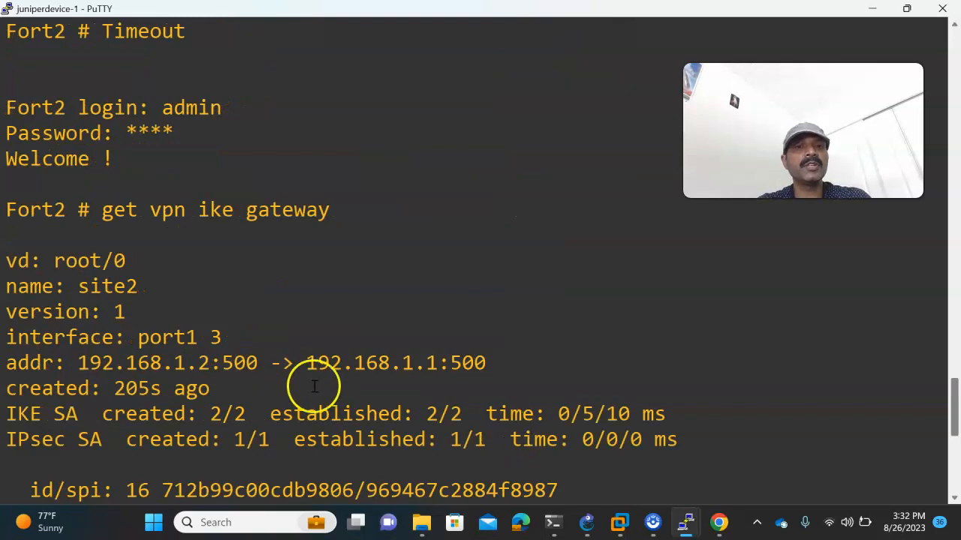
- Confirm site2 is up on Fort2's IPsec Monitor, then return to the GNS3 custom tunnel topology
click(690, 487)
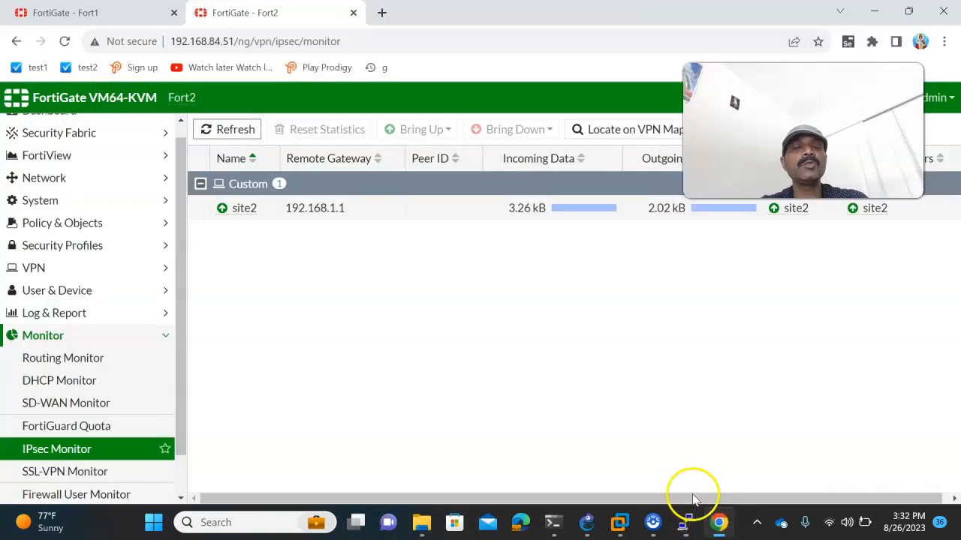
scroll(91, 360, down, 1)
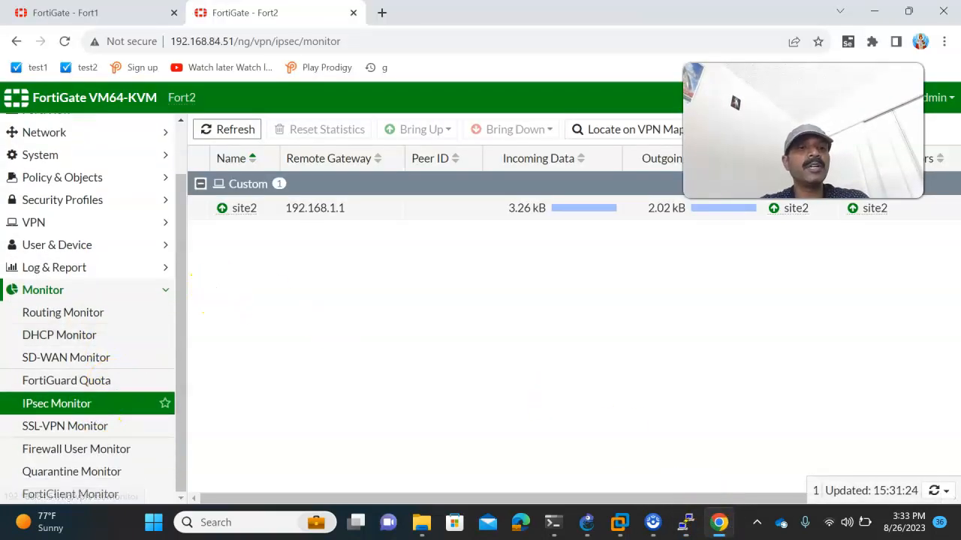
click(587, 522)
click(388, 268)
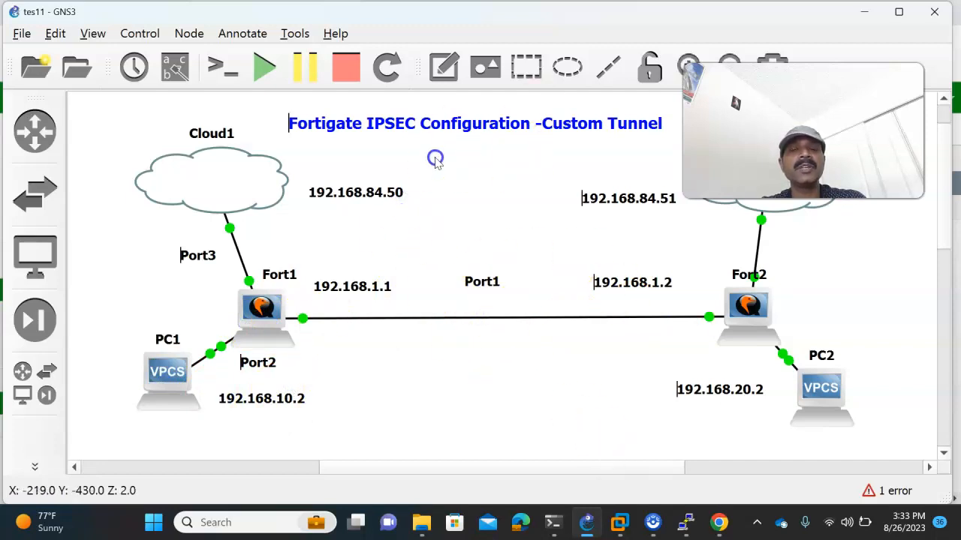
- Review site2 on Fort2 and site1 on Fort1 IPsec Monitors, both at 3.26 kB in, 2.02 kB out
click(722, 529)
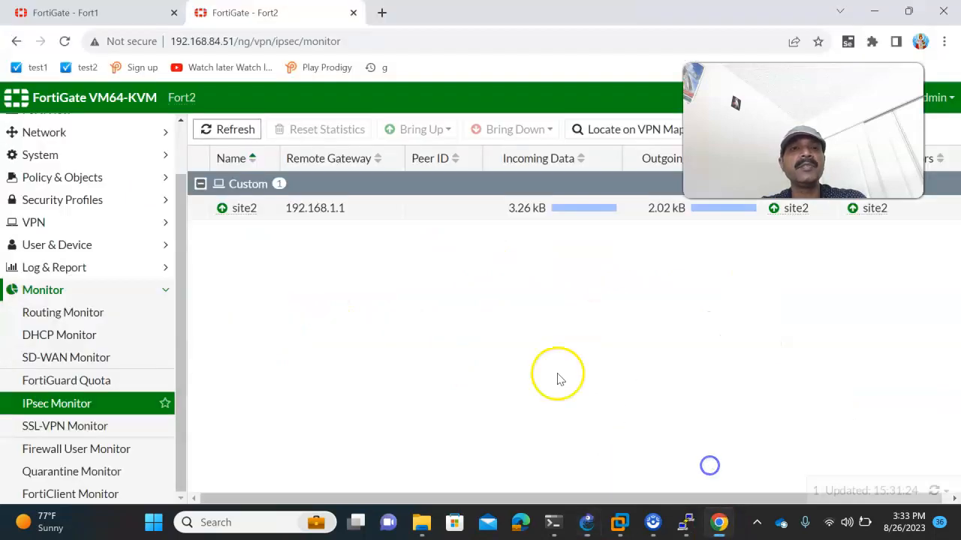
mouse_move(337, 226)
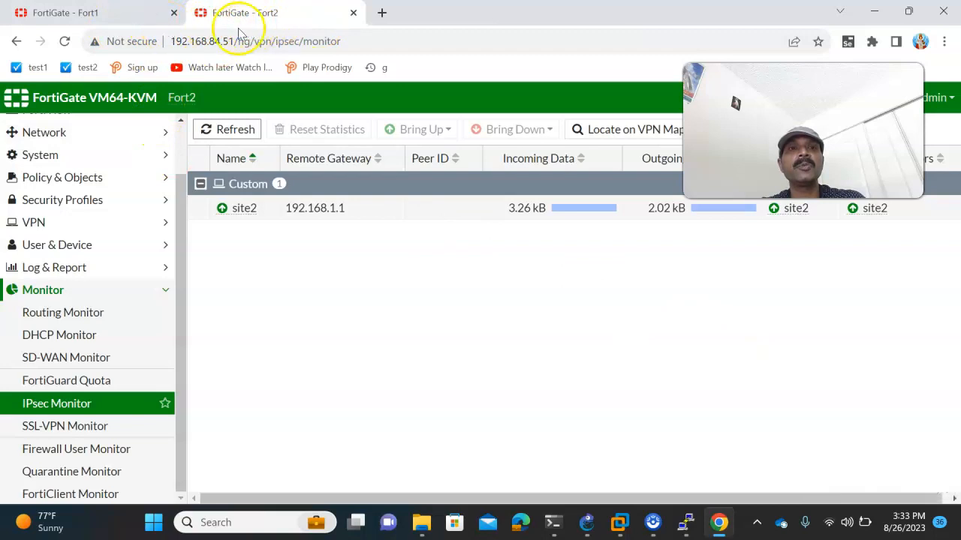
click(126, 13)
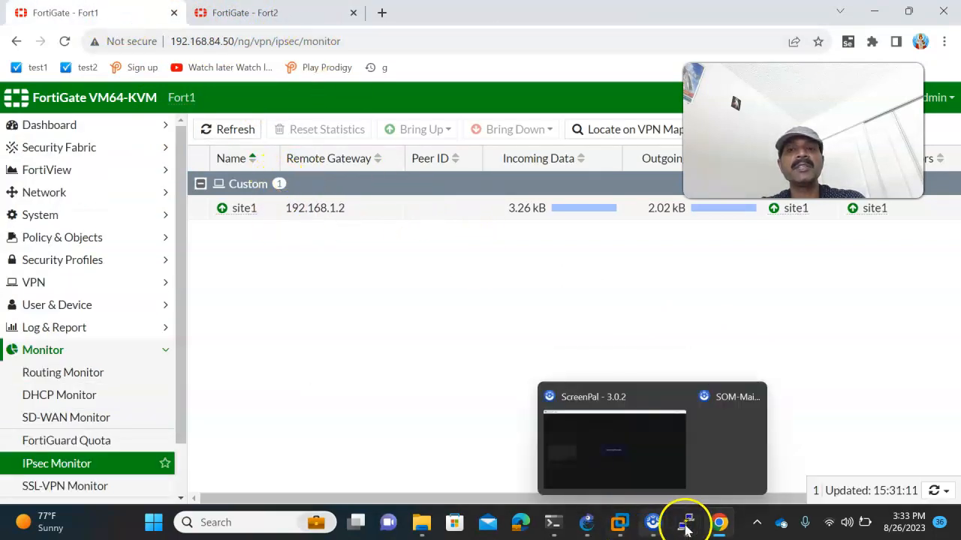
click(593, 525)
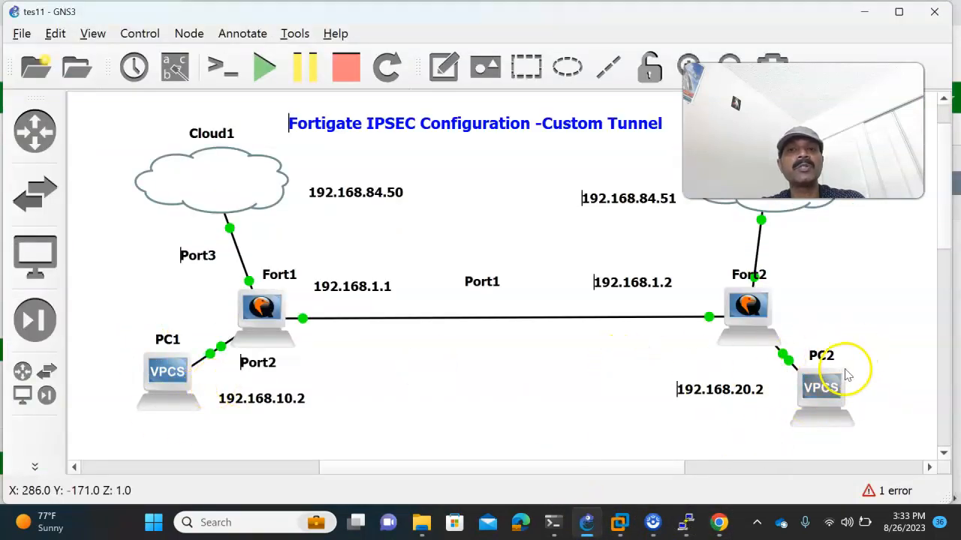
mouse_move(720, 521)
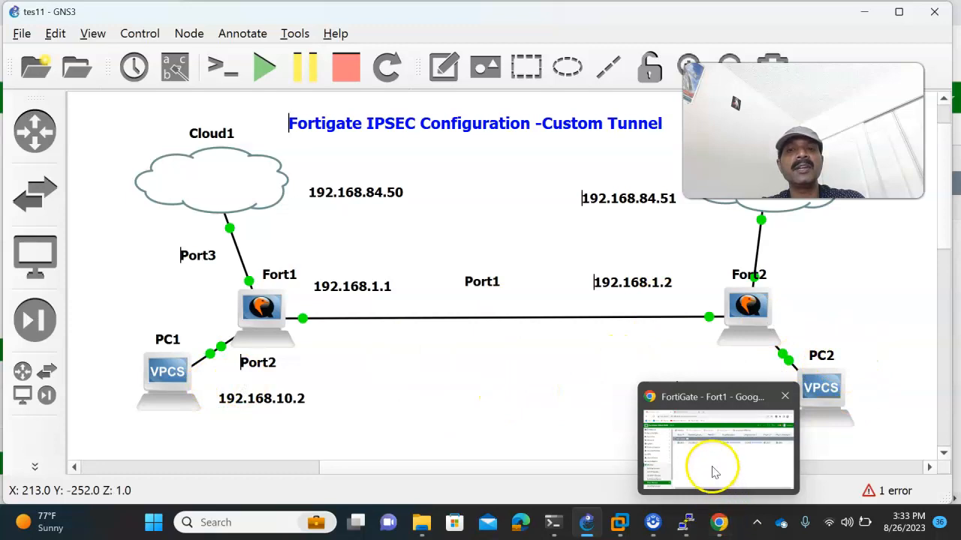
click(709, 470)
mouse_move(575, 511)
click(562, 450)
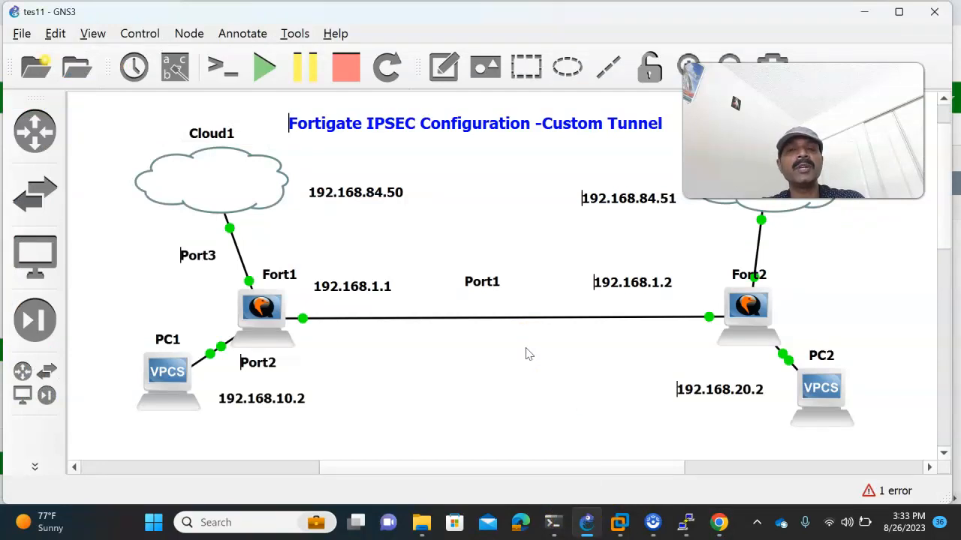
drag(803, 131, 513, 148)
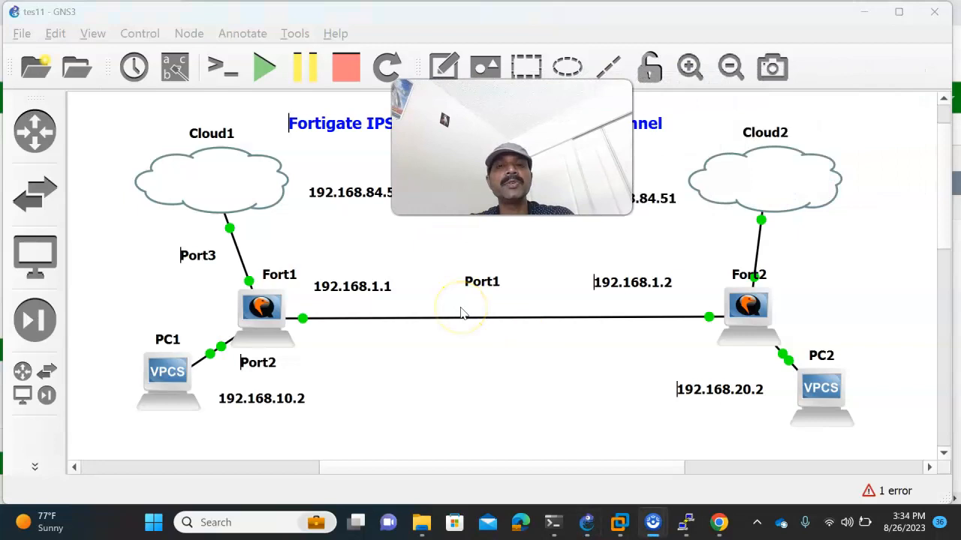